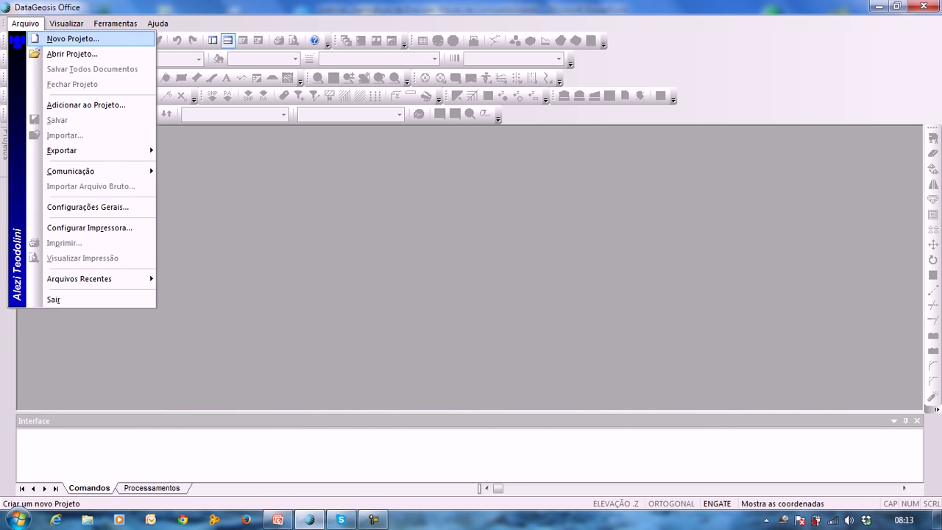
Create a project named "Agricultura de Precisão - Webinar", replacing the existing project and leaving the owner and technical details blank
key("Return")
type("Agricultura de Precisão - Webinar")
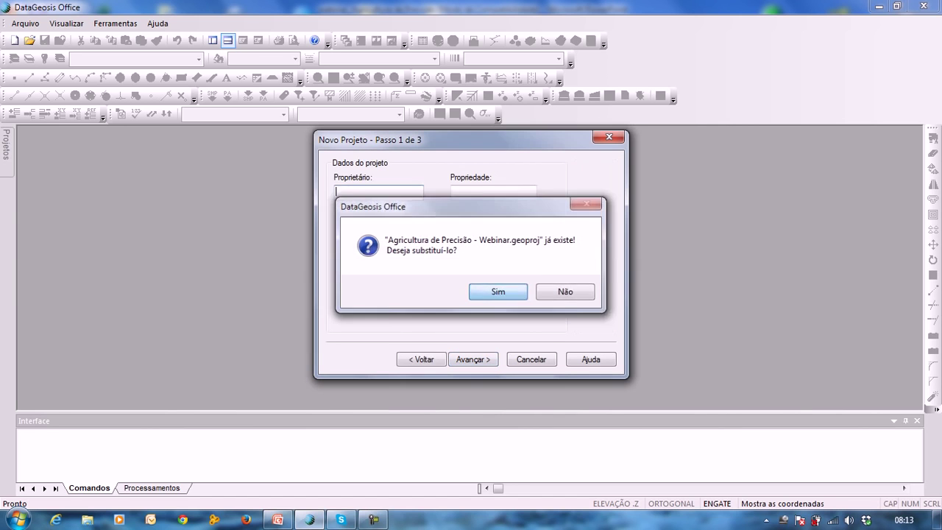
key("Return")
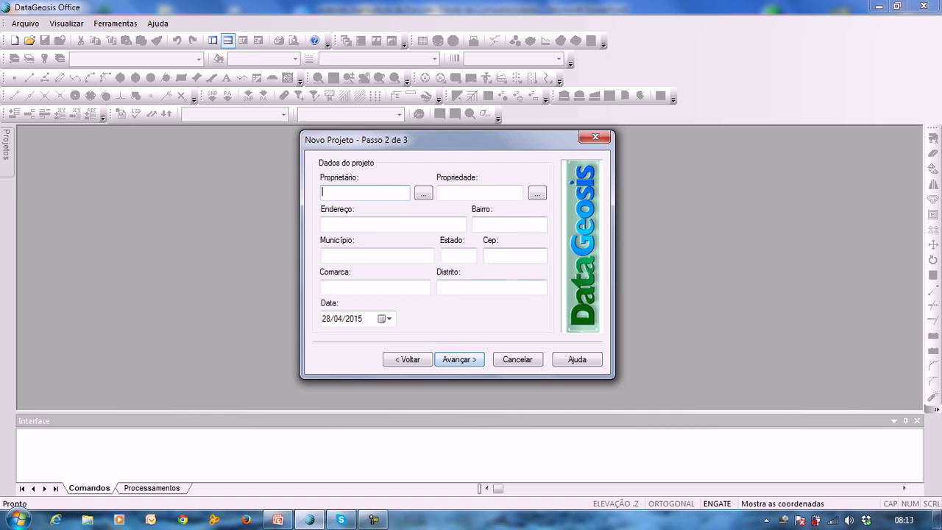
key("Return")
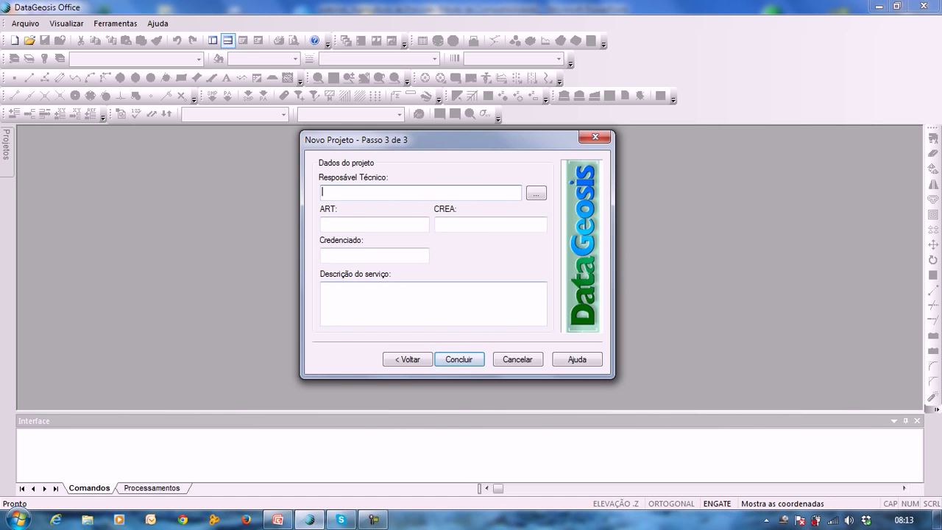
key("Return")
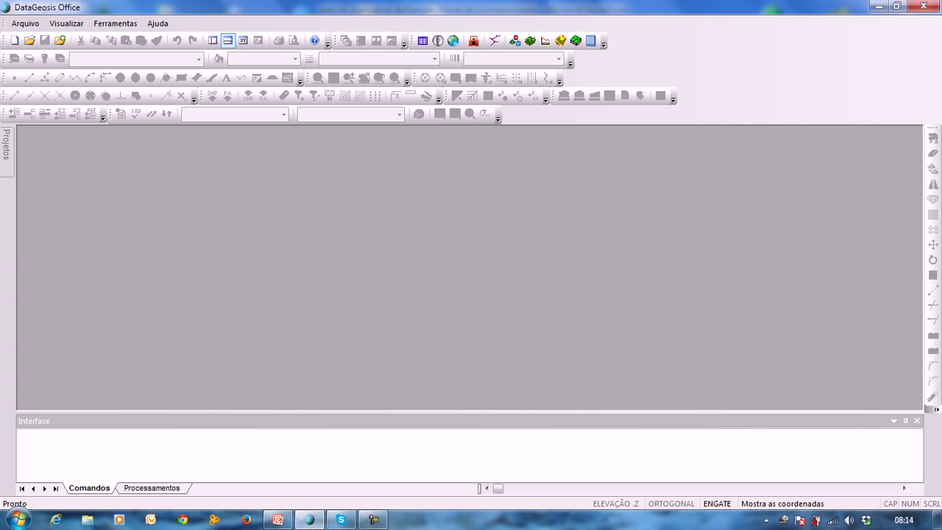
Set the project's geodesy to Georeferenciamento (Poligonal Topográfica) with the SIRGAS 2000 geodetic system
left_click(25, 23)
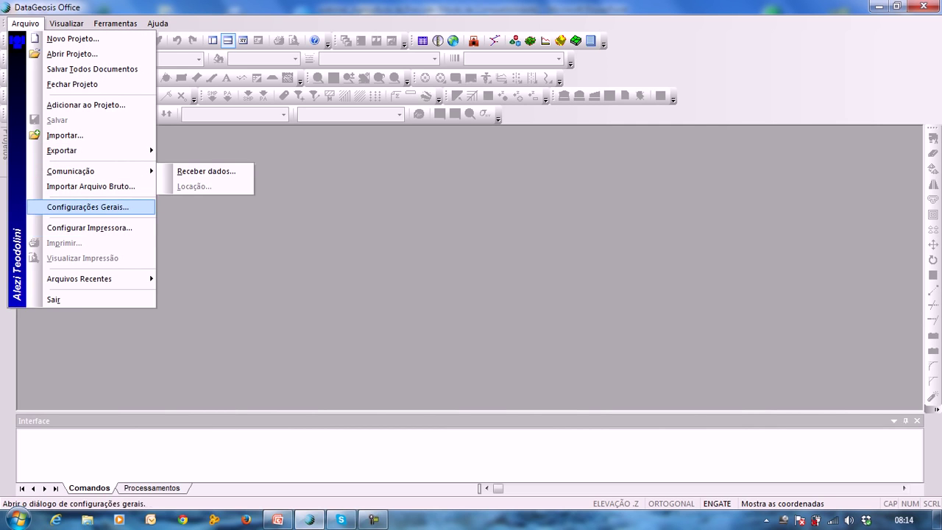
left_click(88, 207)
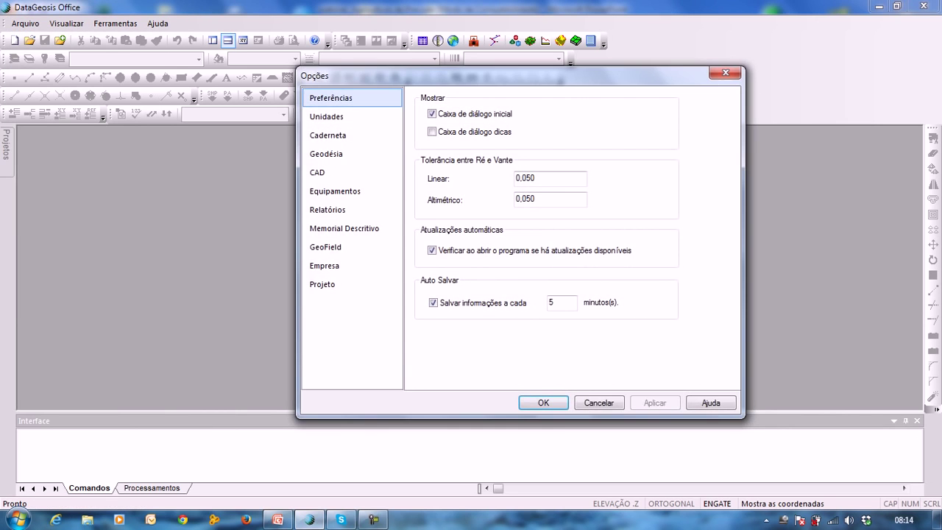
left_click(326, 154)
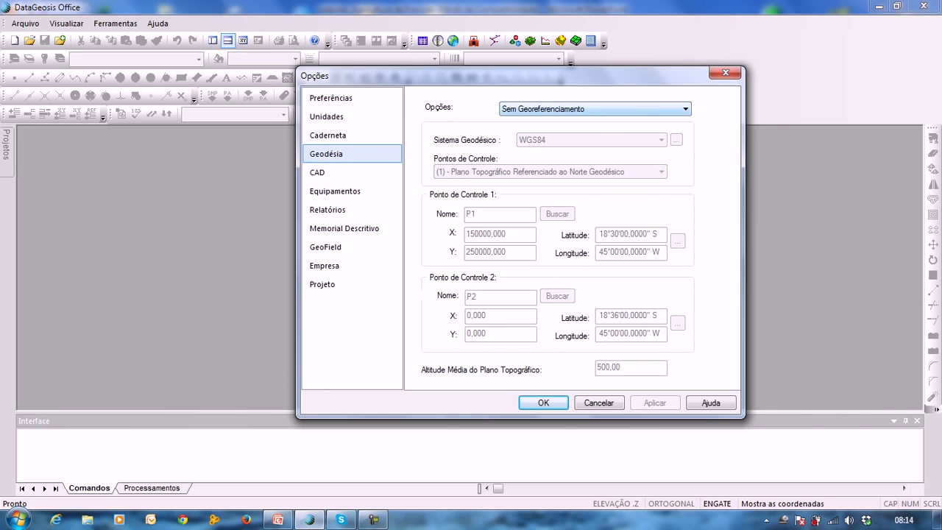
left_click(595, 109)
left_click(569, 130)
left_click(592, 140)
left_click(541, 395)
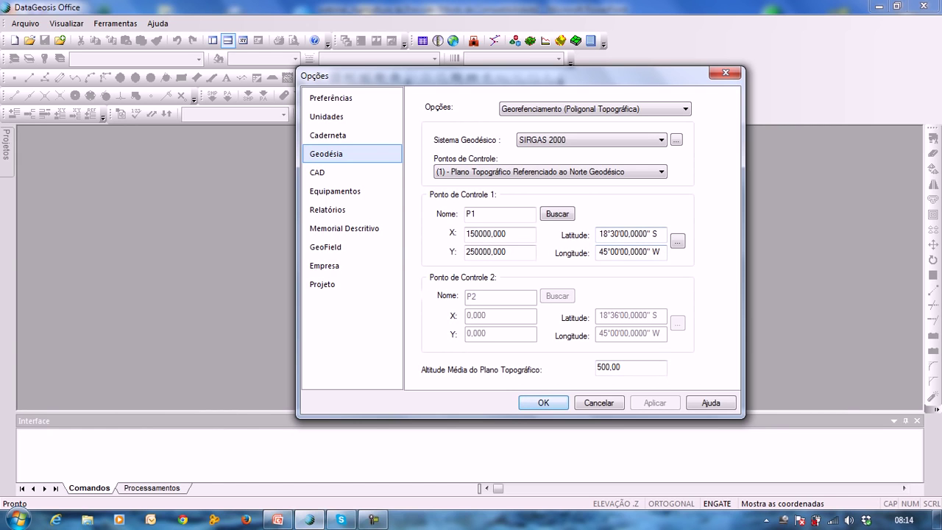
key("Return")
key("alt")
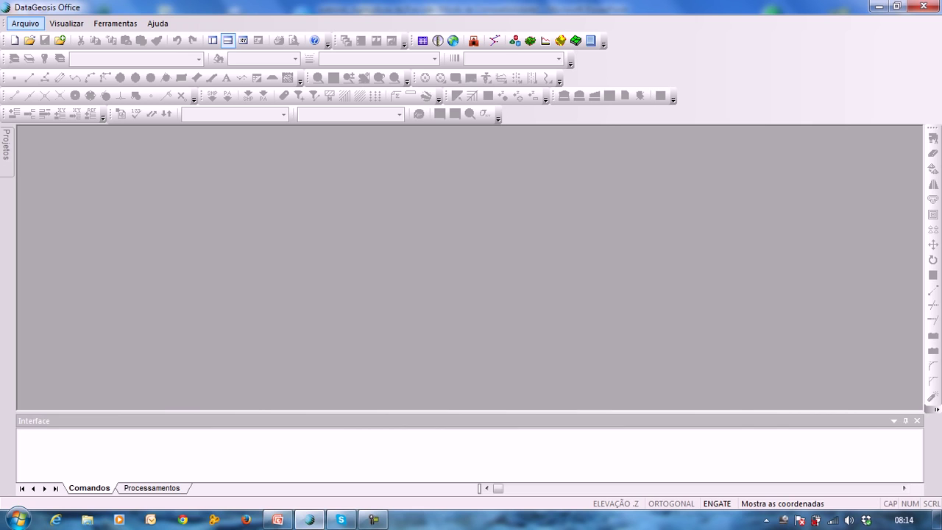
Add a drawing named "Agricultura de Precisão" to the project, replacing the existing file of that name
mouse_move(7, 147)
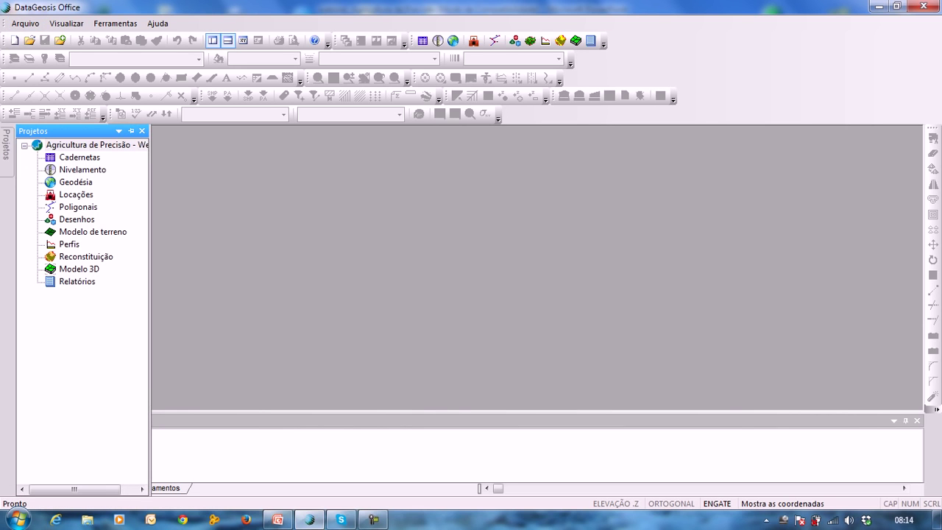
right_click(88, 347)
mouse_move(147, 401)
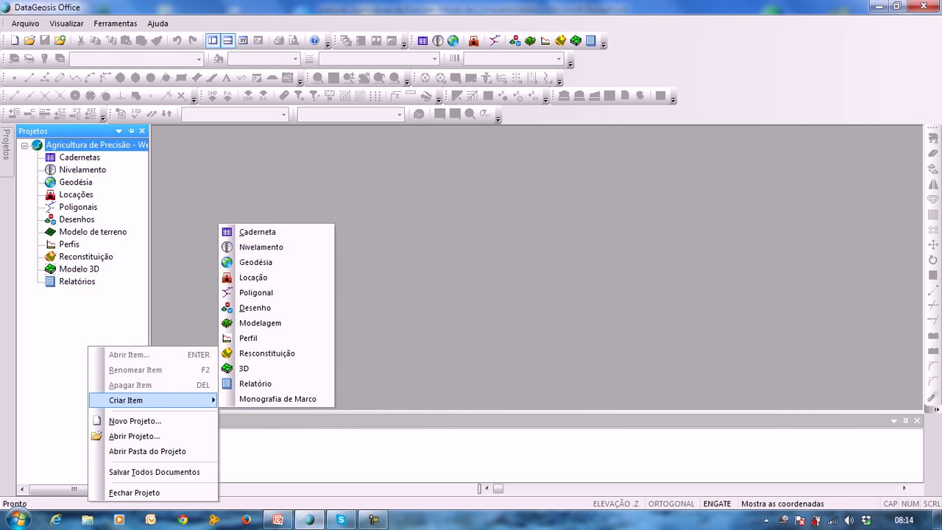
left_click(254, 308)
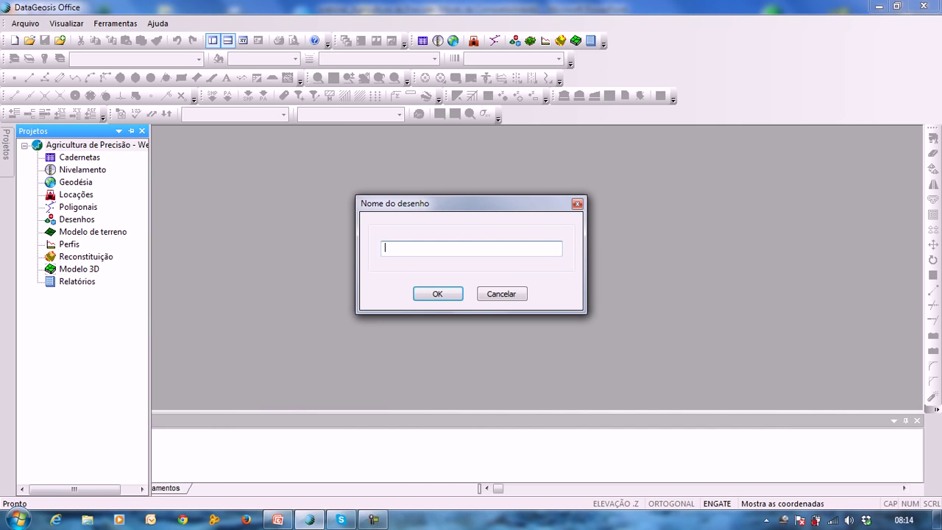
type("Agricultura de Precisão")
key("Return")
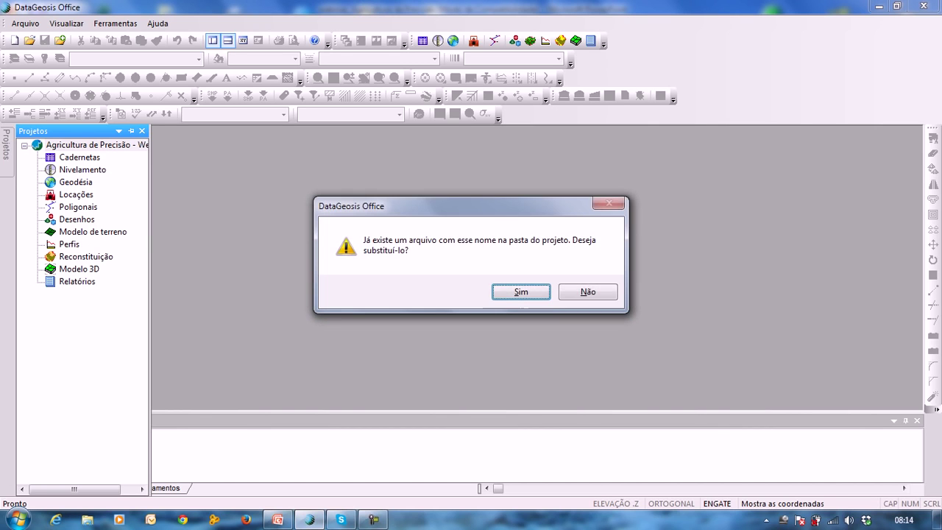
key("Return")
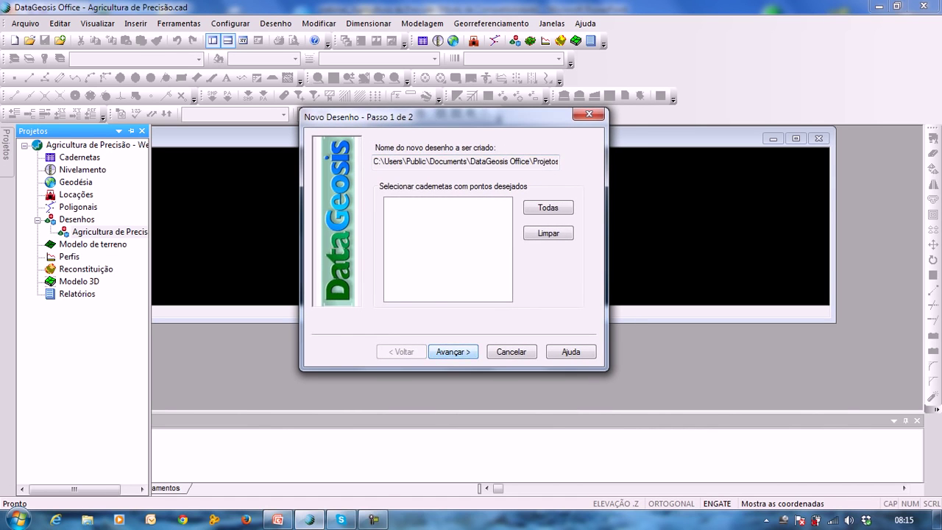
Georeference the new drawing with UTM zone 22 (54 W até 48 W), finish its setup and maximize the drawing window
key("Return")
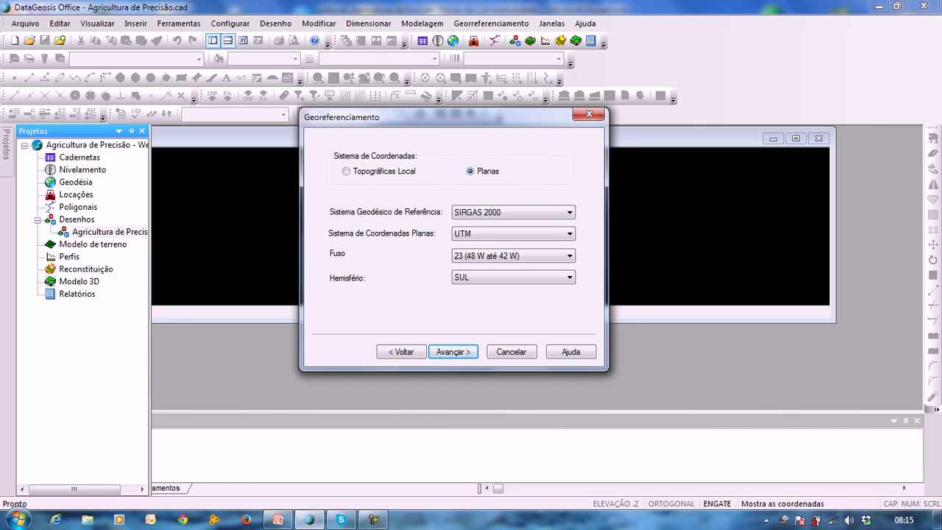
left_click(570, 256)
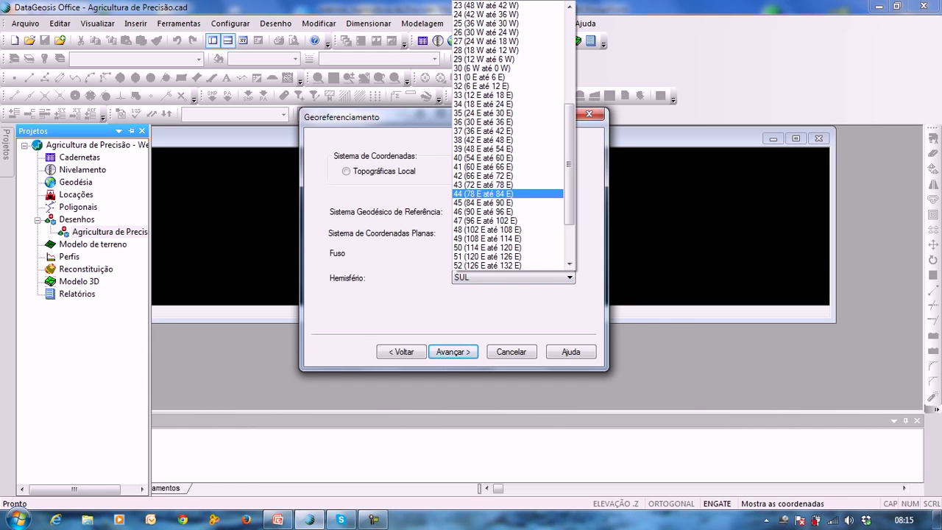
key("Up")
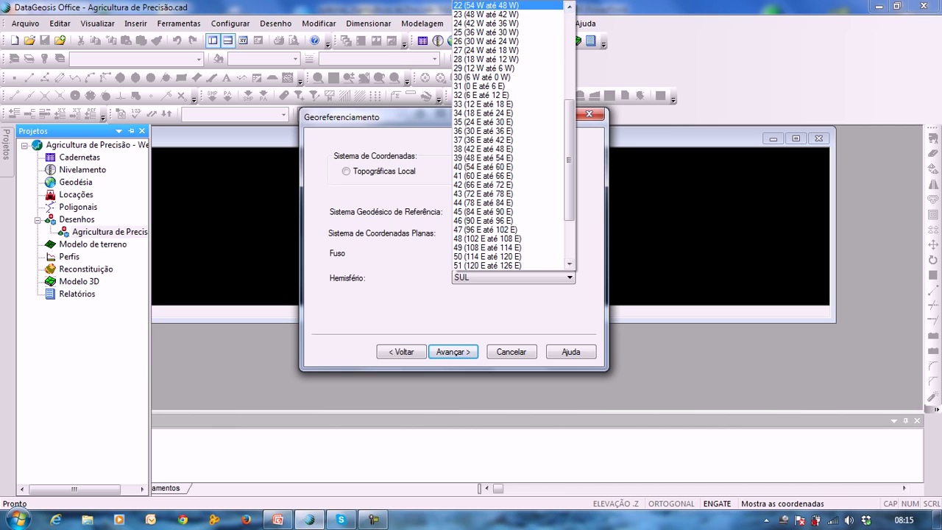
key("Return")
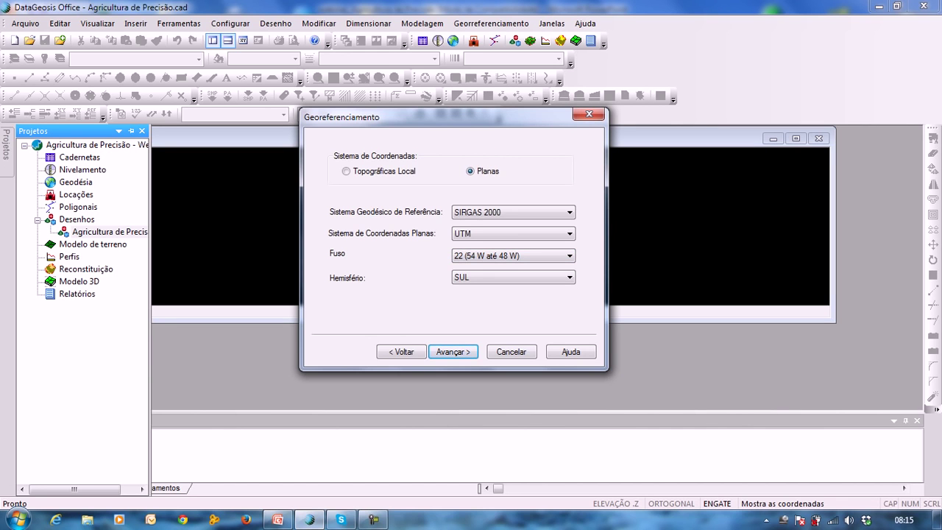
key("Return")
key("Return")
left_click(796, 138)
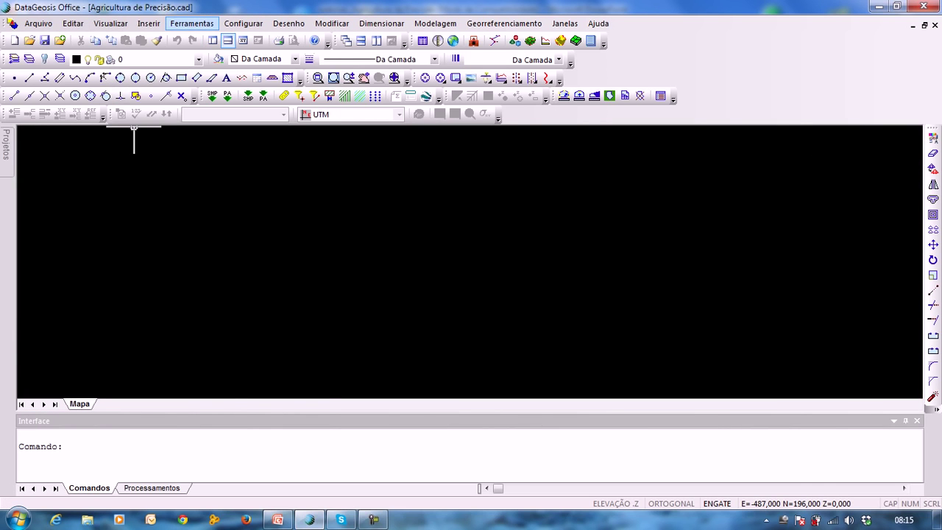
Review the precision agriculture settings for default layers, operations and curvature-limit parameters, and accept them
left_click(191, 24)
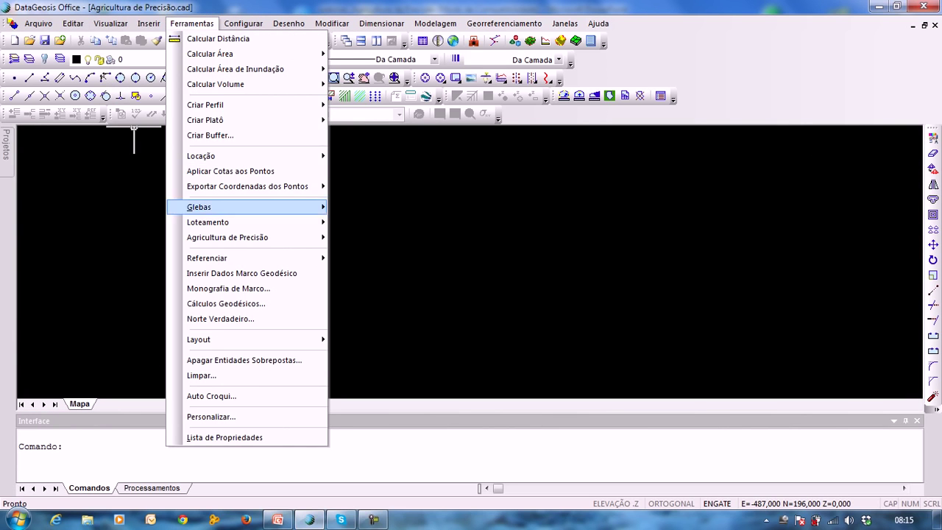
mouse_move(227, 237)
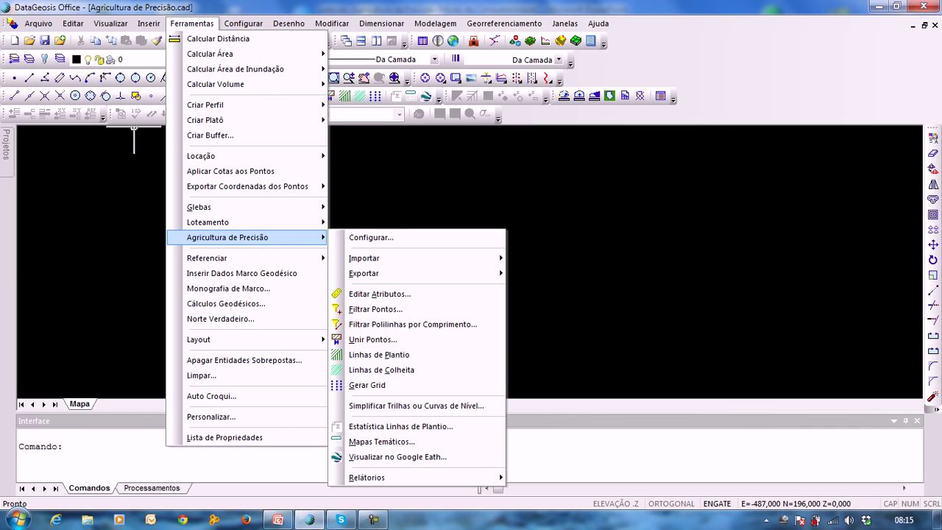
mouse_move(367, 477)
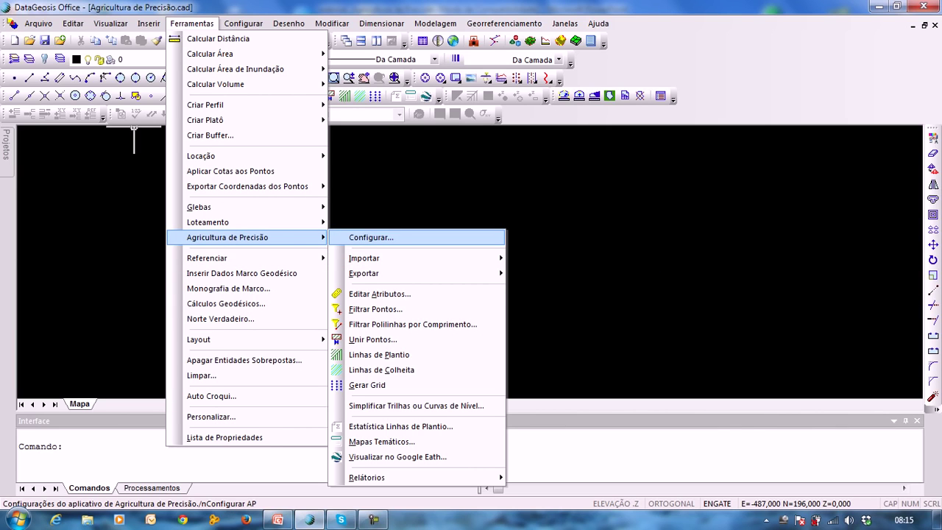
left_click(371, 238)
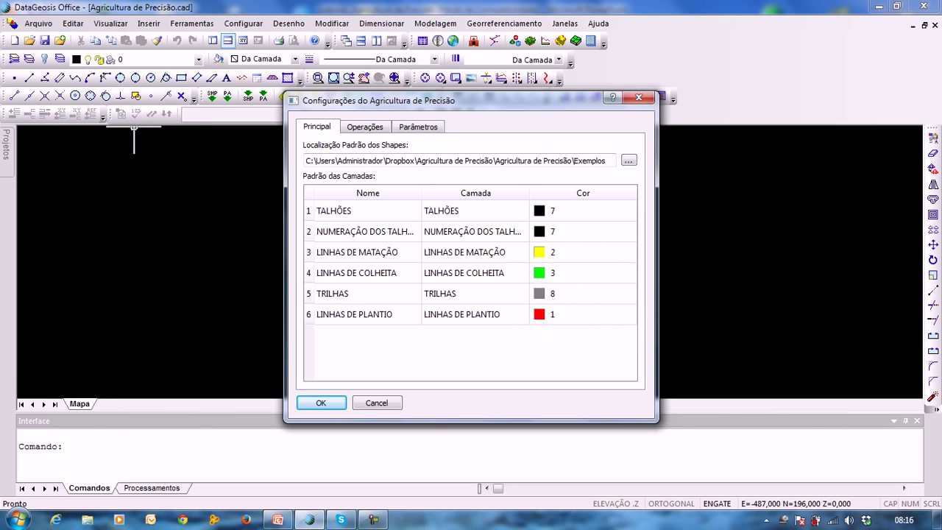
left_click(365, 127)
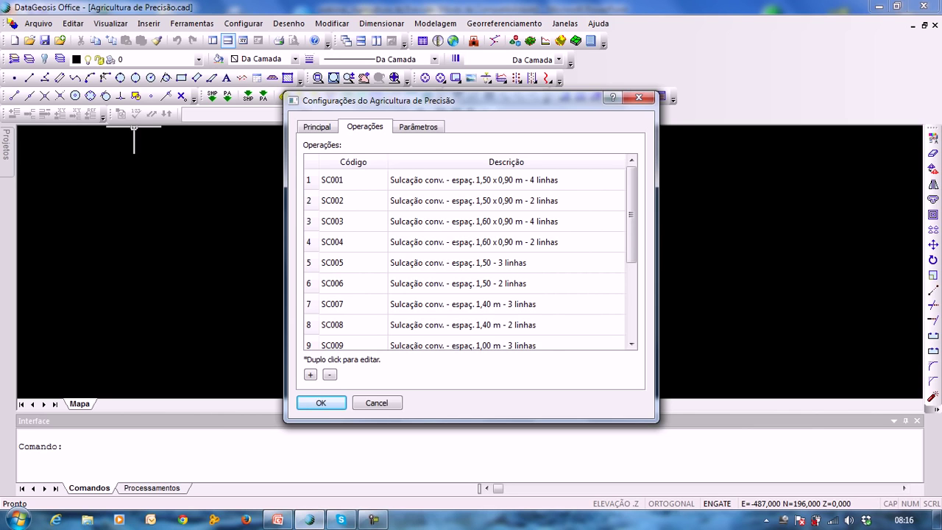
mouse_move(632, 214)
left_mouse_down()
mouse_move(631, 288)
mouse_move(631, 215)
left_mouse_up()
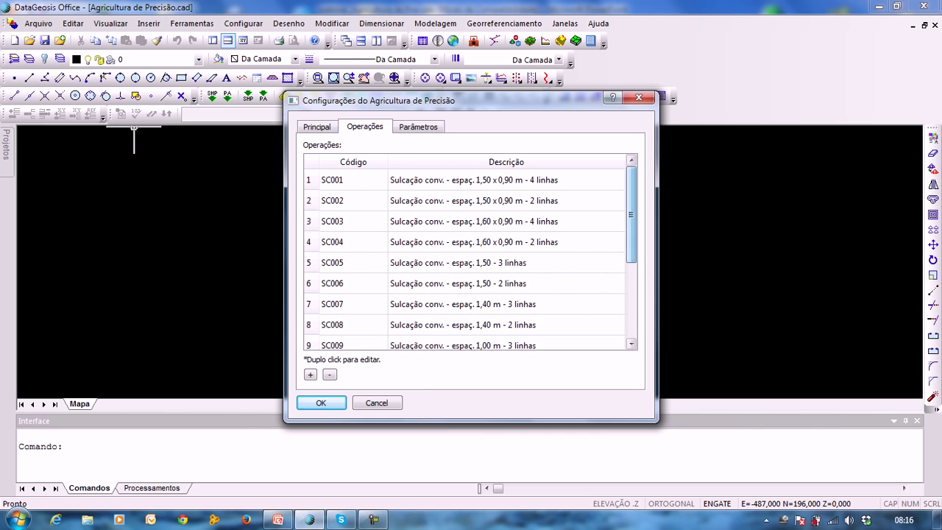
left_click_drag(515, 100, 516, 90)
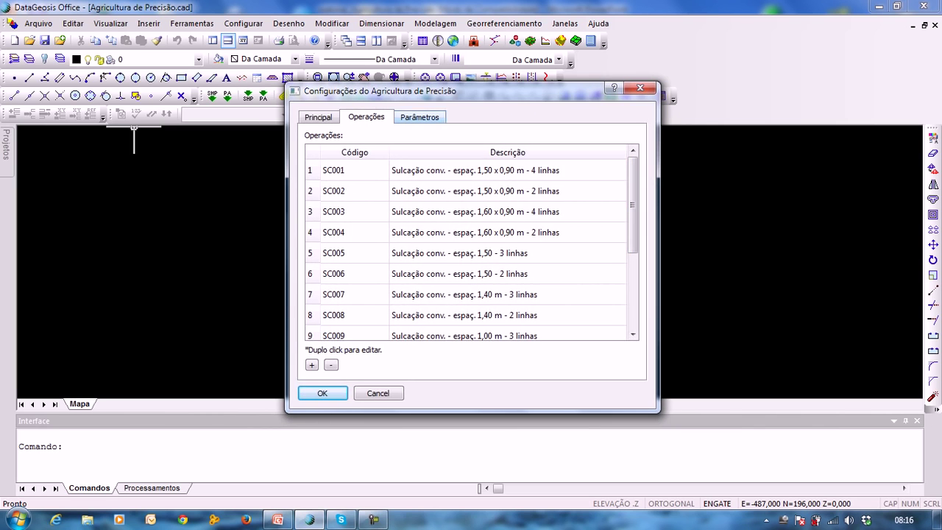
left_click(420, 117)
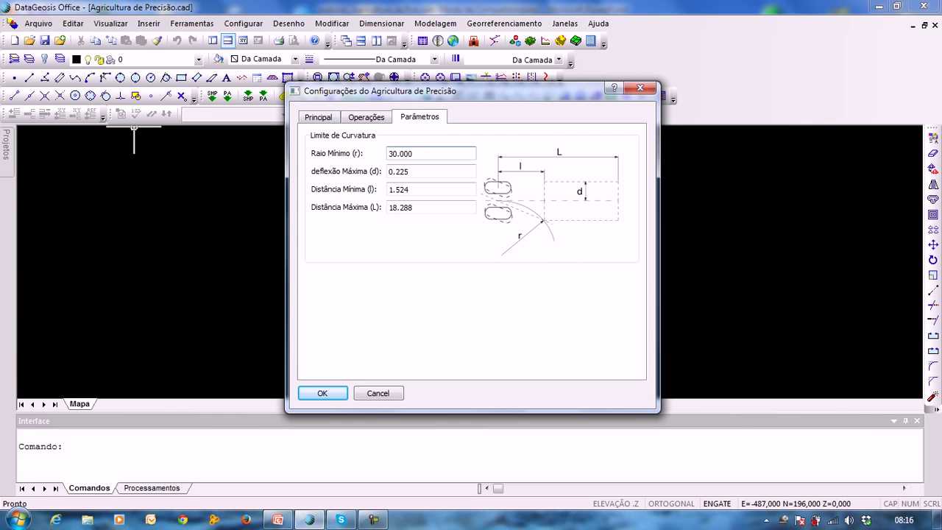
left_click_drag(471, 83, 471, 78)
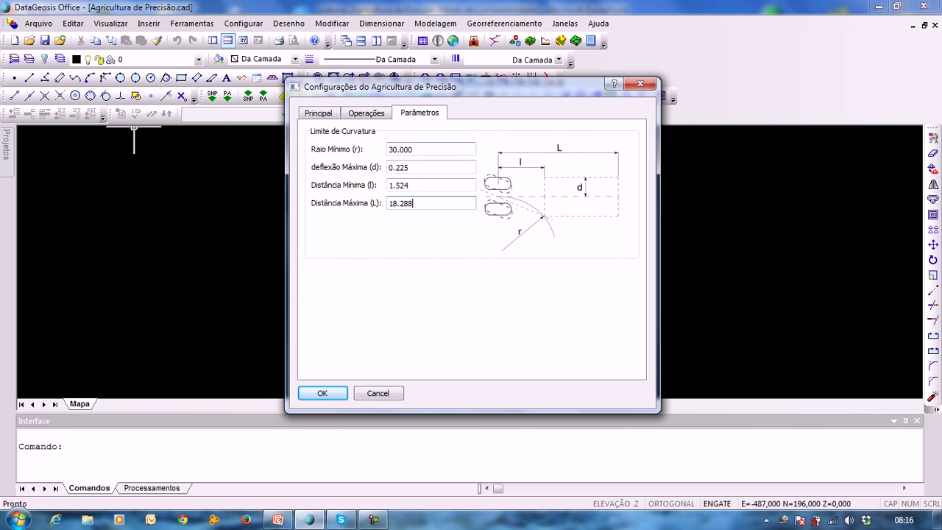
left_click_drag(441, 86, 455, 67)
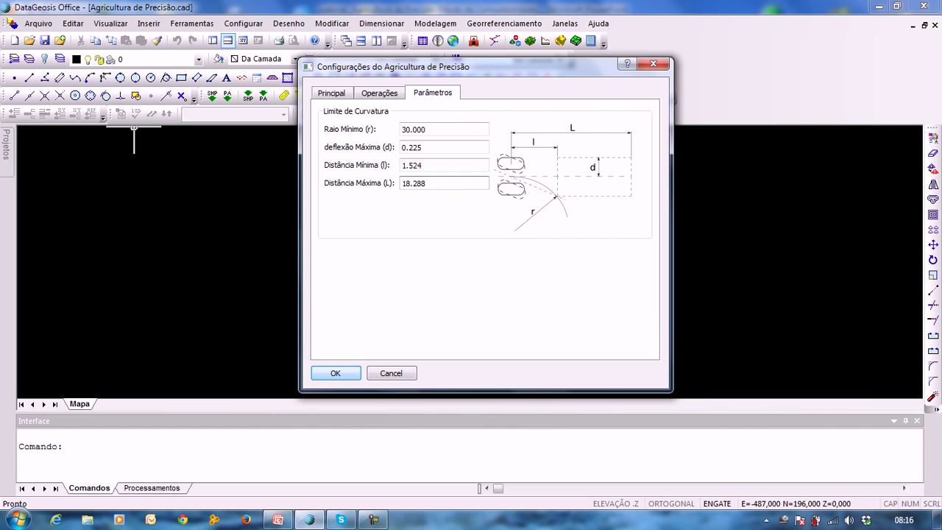
left_click(335, 373)
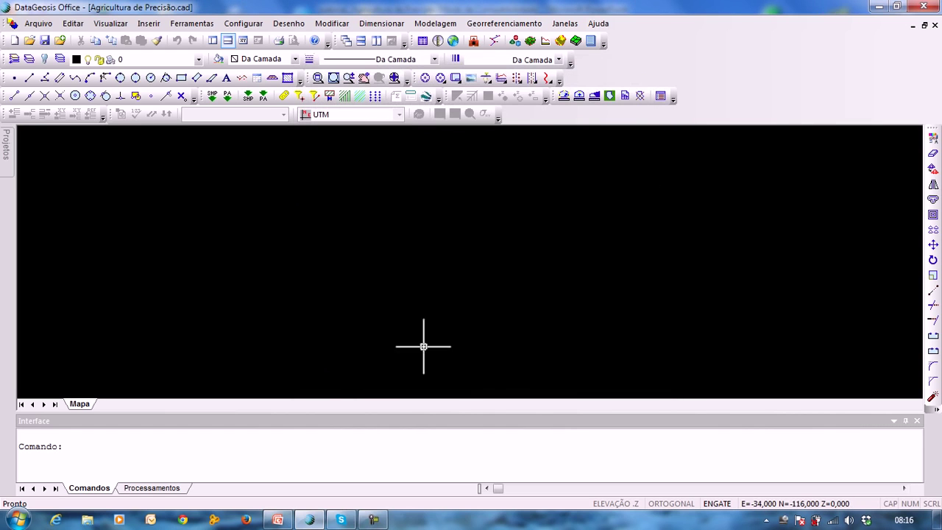
Start a precision agriculture vector file import from TALHOES-ap.kml and select only its TALHOES layer
key("alt+f")
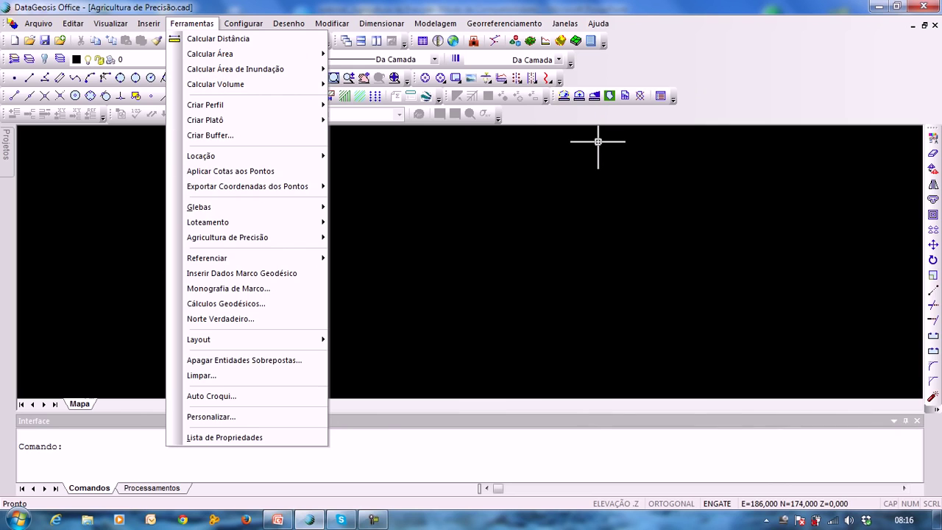
mouse_move(250, 237)
mouse_move(364, 257)
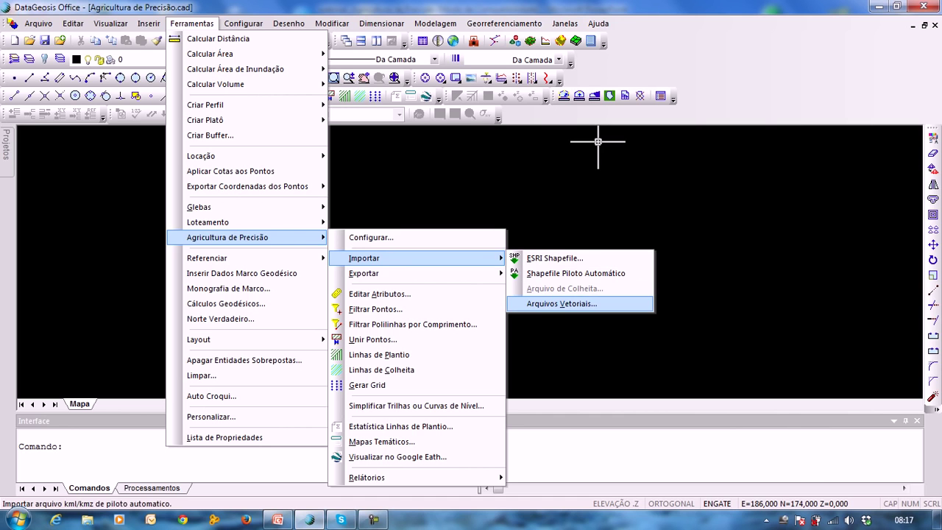
left_click(562, 303)
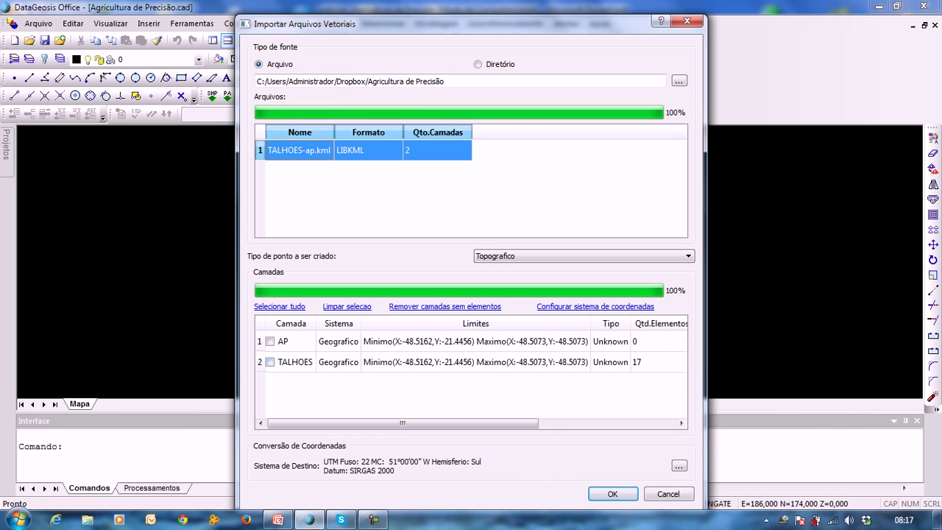
left_click(339, 363)
left_click(271, 362)
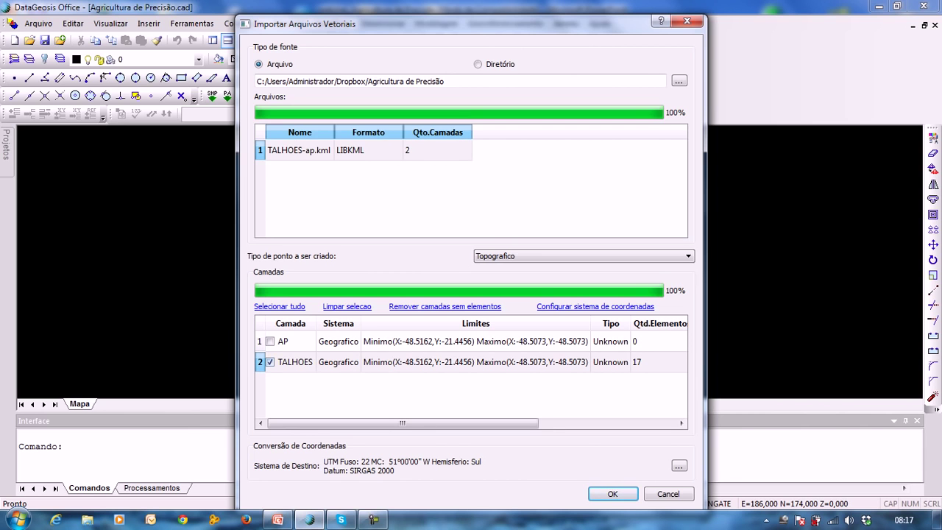
left_click_drag(471, 23, 471, 9)
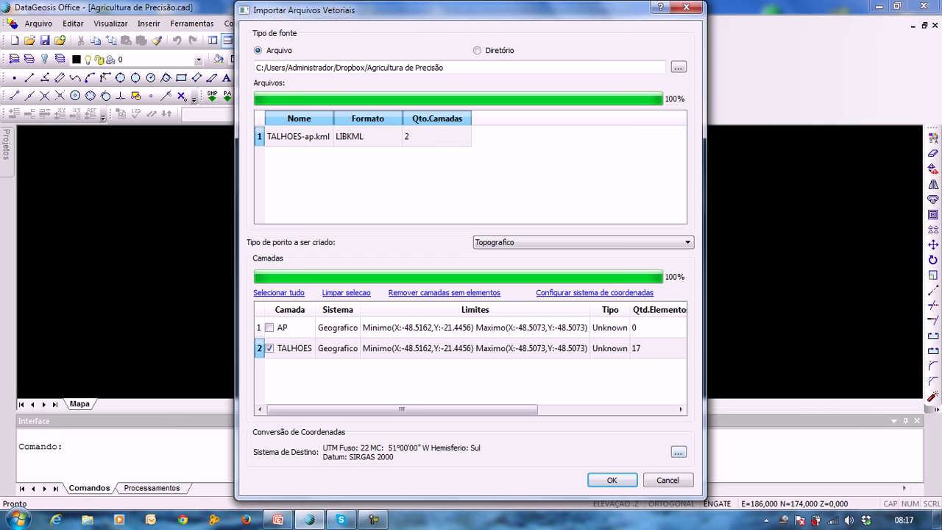
Accept UTM zone 22, Sul, SIRGAS 2000 as the destination reference system and import the TALHOES layer
left_click(679, 451)
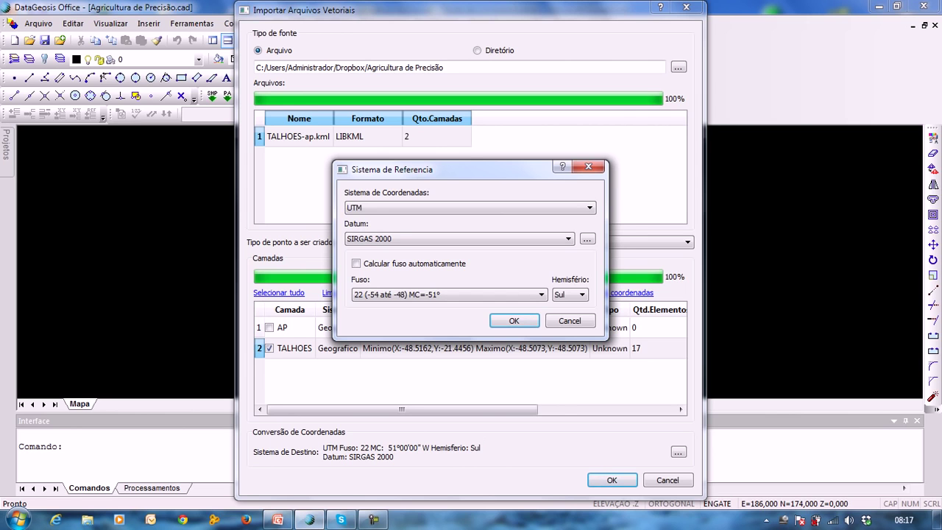
left_click(513, 321)
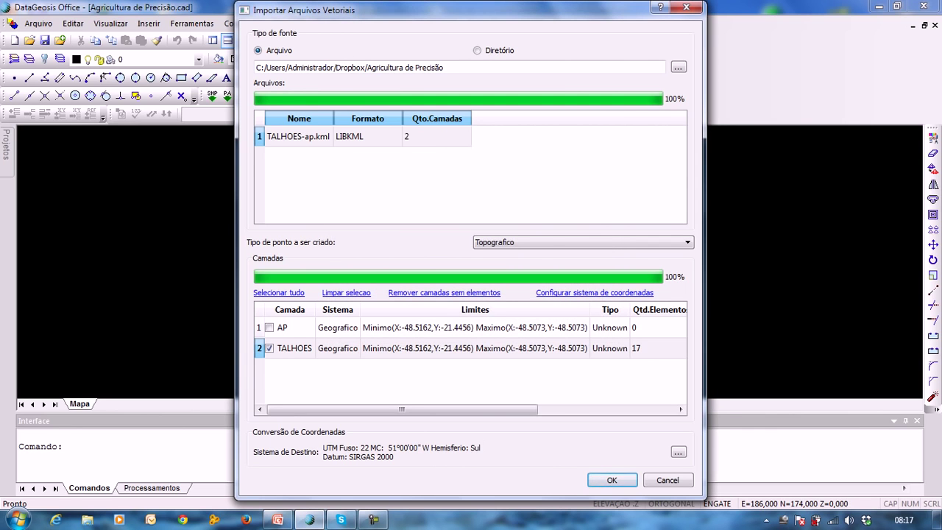
left_click(612, 480)
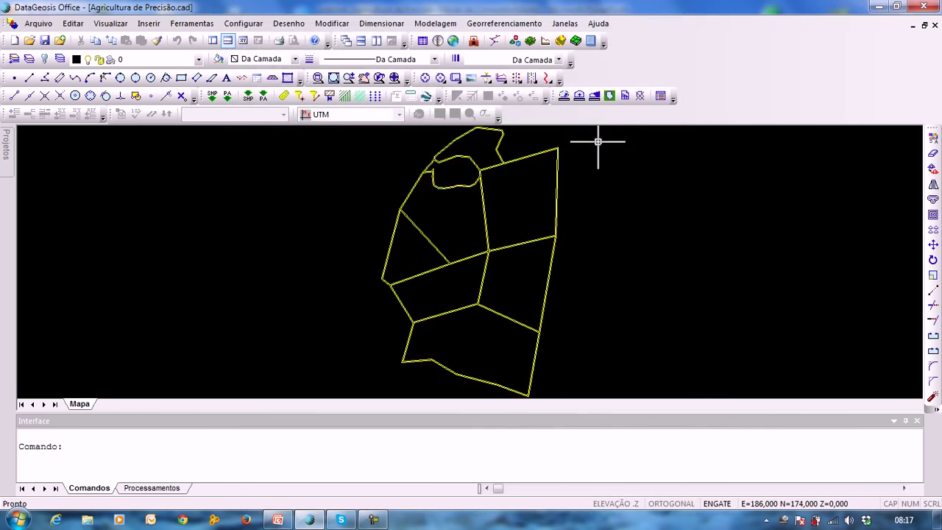
Examine the imported field plot boundaries up close across the whole drawing
left_click(447, 152)
middle_click_drag(495, 207, 509, 219)
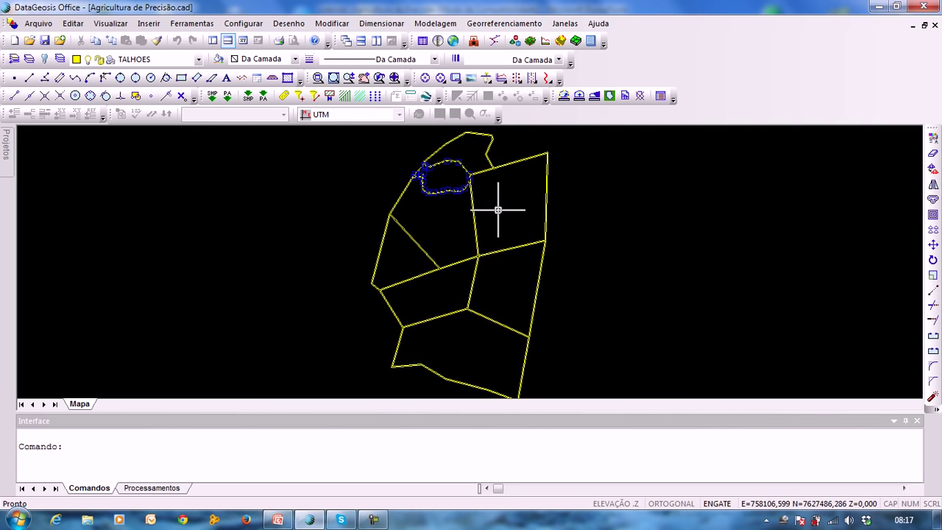
key("Escape")
key("Escape")
scroll(477, 166, "up", 5)
middle_click_drag(434, 209, 419, 175)
scroll(574, 209, "down", 3)
scroll(667, 178, "up", 3)
middle_click_drag(300, 346, 634, 109)
middle_click_drag(449, 282, 416, 120)
middle_click_drag(427, 331, 400, 137)
middle_click_drag(473, 379, 507, 183)
middle_click_drag(305, 236, 424, 250)
scroll(303, 279, "down", 5)
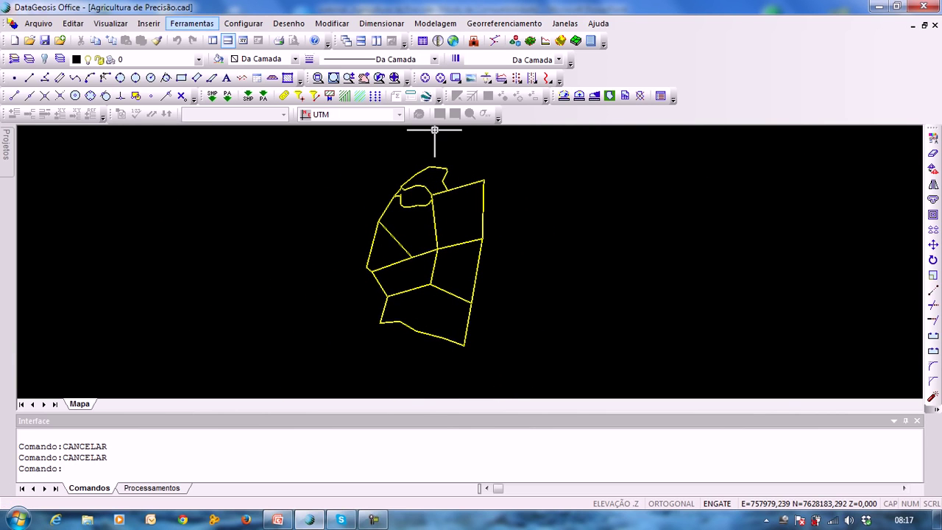
Start an autopilot shapefile import and choose the source directory Exemplos/AgGPS/Data in the Agricultura de Precisão folder
left_click(192, 24)
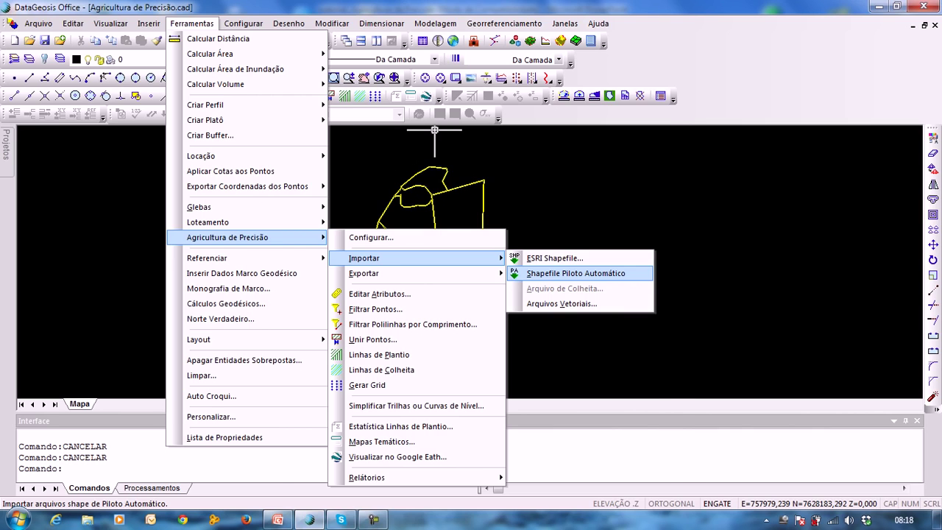
left_click(575, 273)
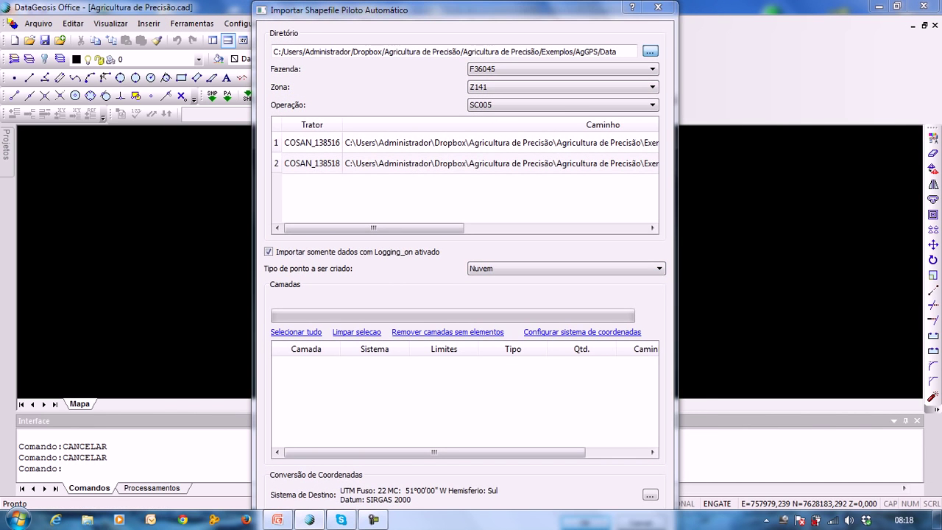
left_click(650, 50)
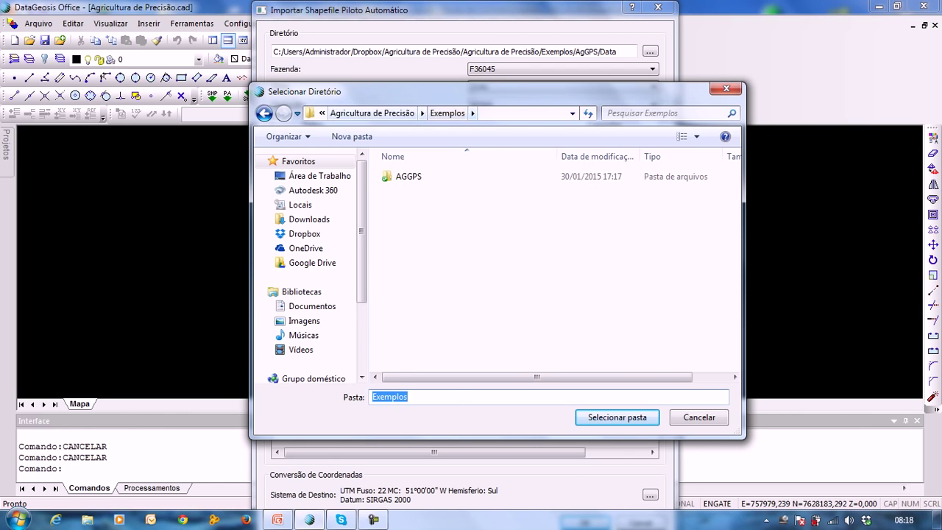
left_click(383, 113)
left_click(413, 177)
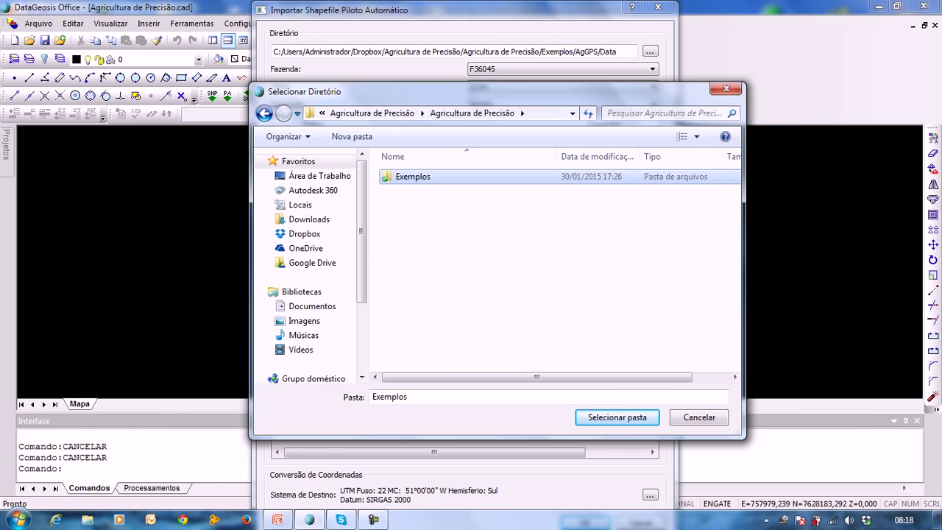
left_click_drag(571, 92, 558, 72)
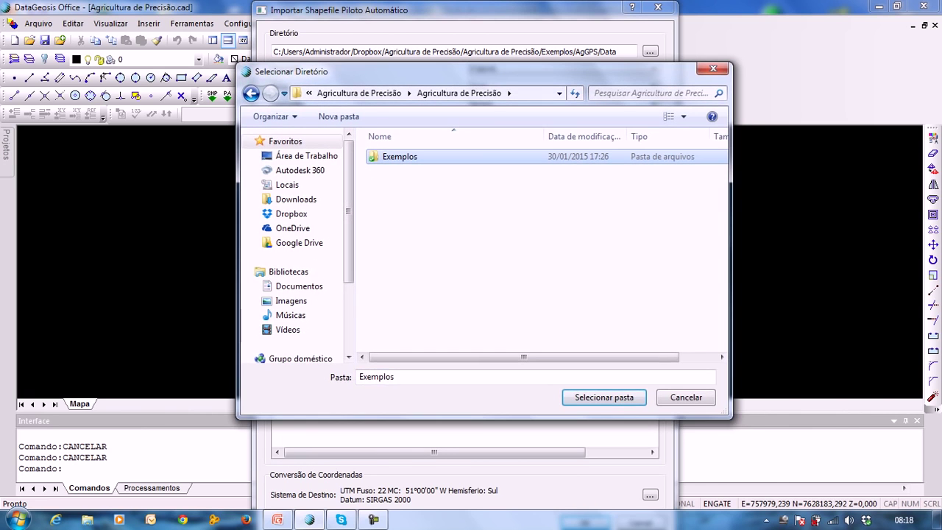
left_click(603, 396)
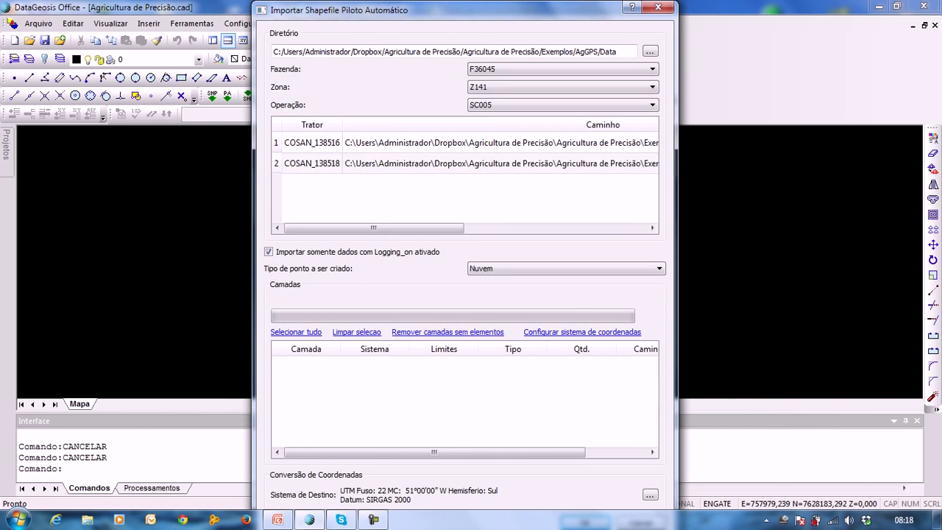
Choose farm F36131, zone Z270 and operation SC005, select all tractors and their layers, and import the autopilot data
left_click(564, 69)
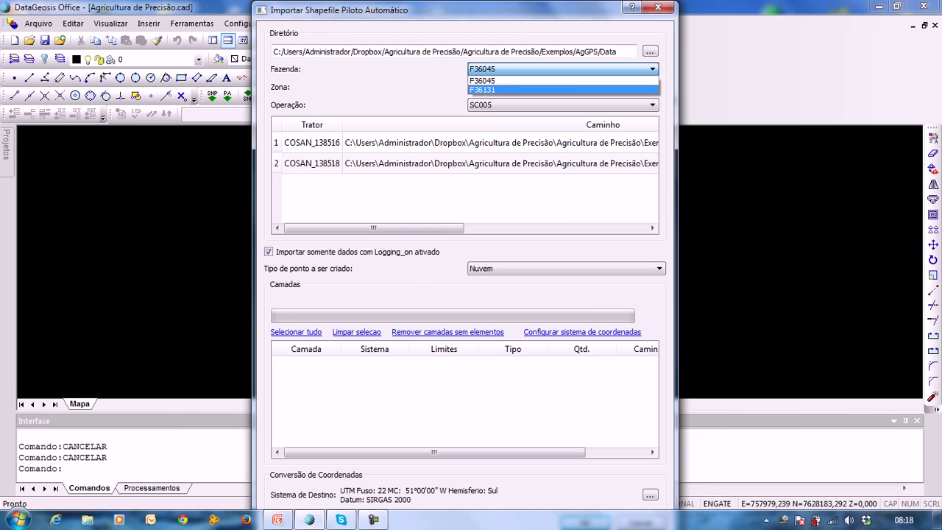
left_click(563, 90)
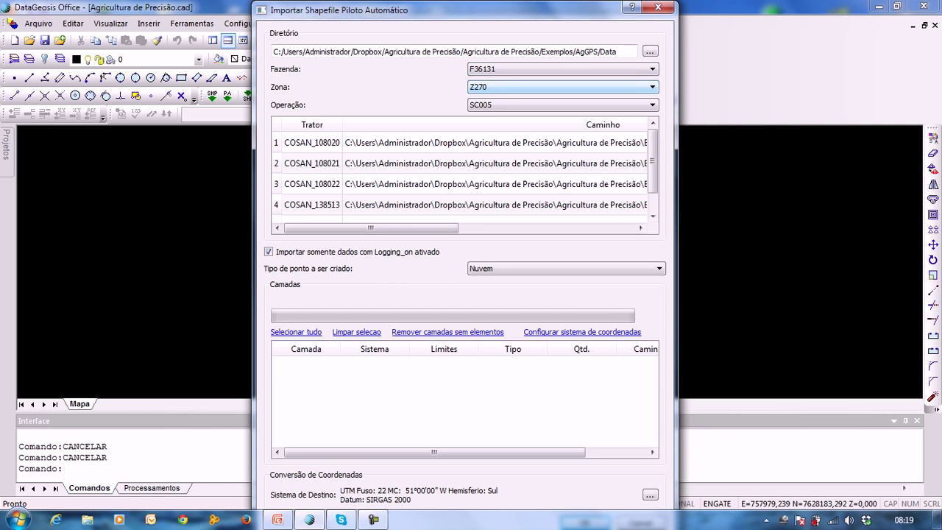
left_click(276, 142)
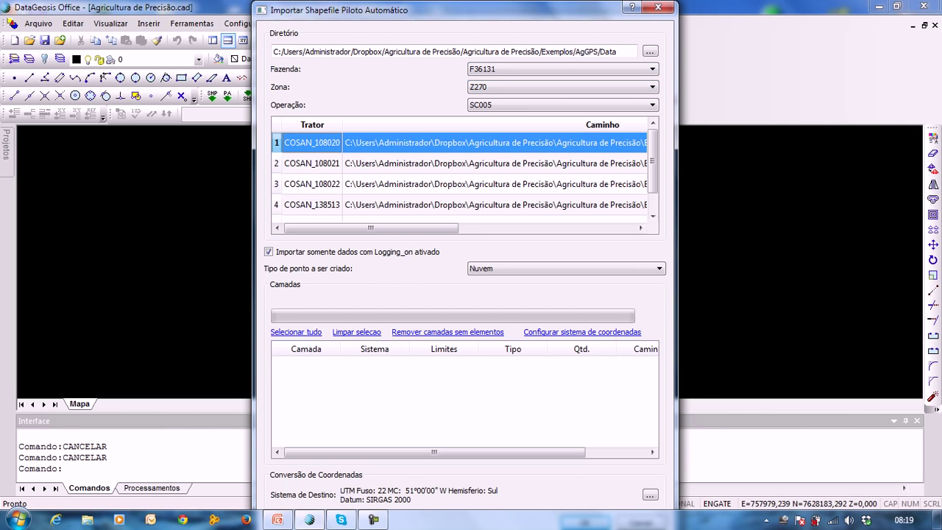
left_click_drag(312, 143, 312, 184)
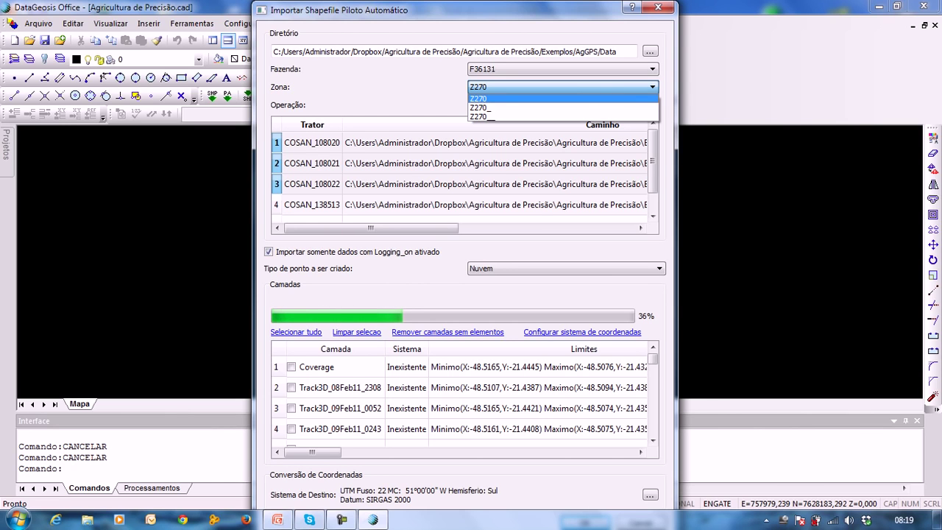
left_click(515, 98)
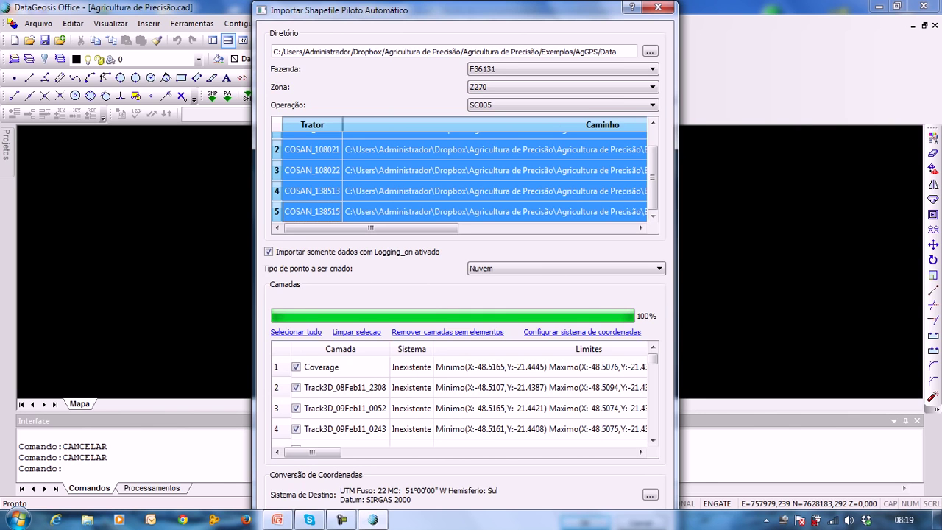
key("Return")
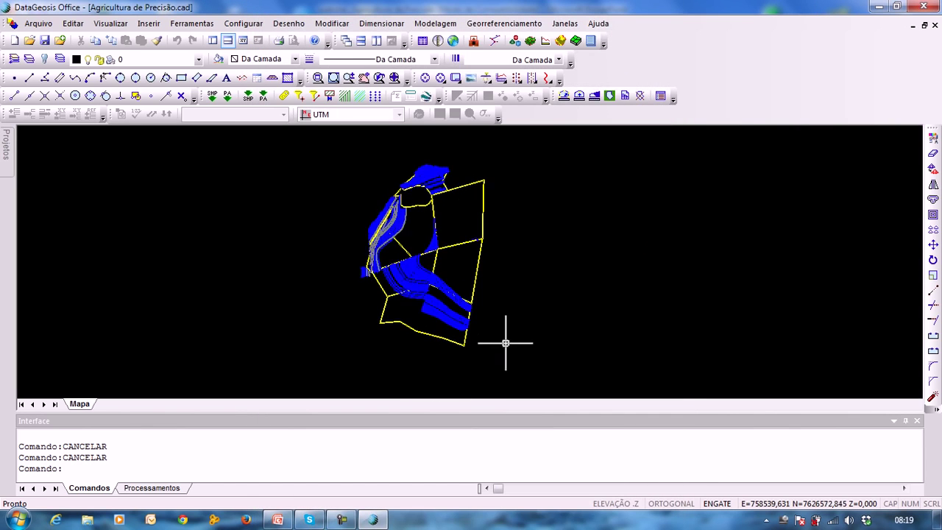
Examine the imported autopilot coverage areas and tracks against the plot boundaries, from overall view to individual passes
scroll(487, 298, "down", 1)
middle_click_drag(435, 278, 410, 251)
scroll(410, 252, "up", 3)
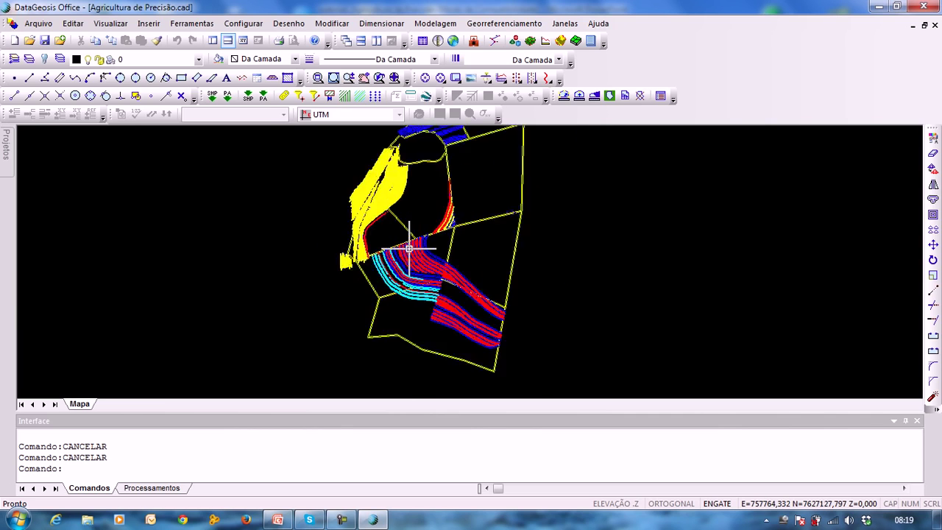
middle_click_drag(461, 225, 467, 204)
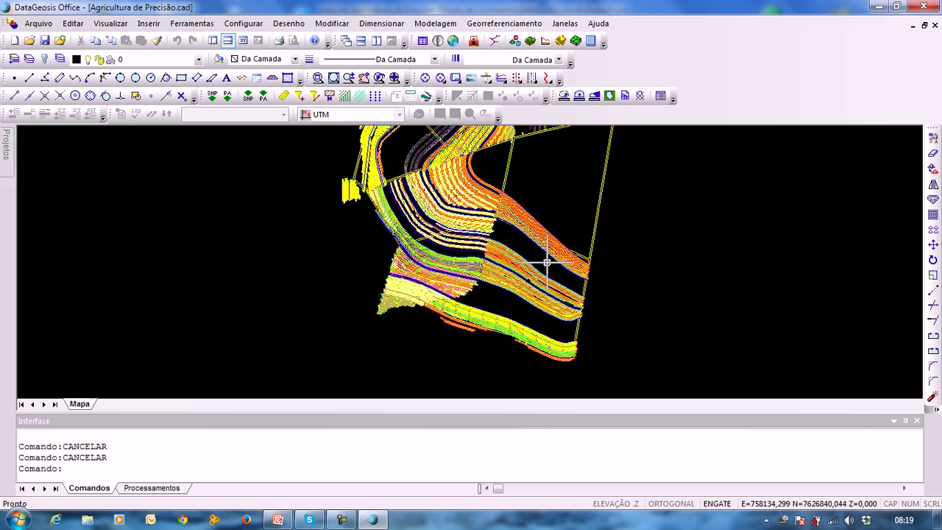
scroll(542, 256, "up", 3)
scroll(524, 232, "up", 2)
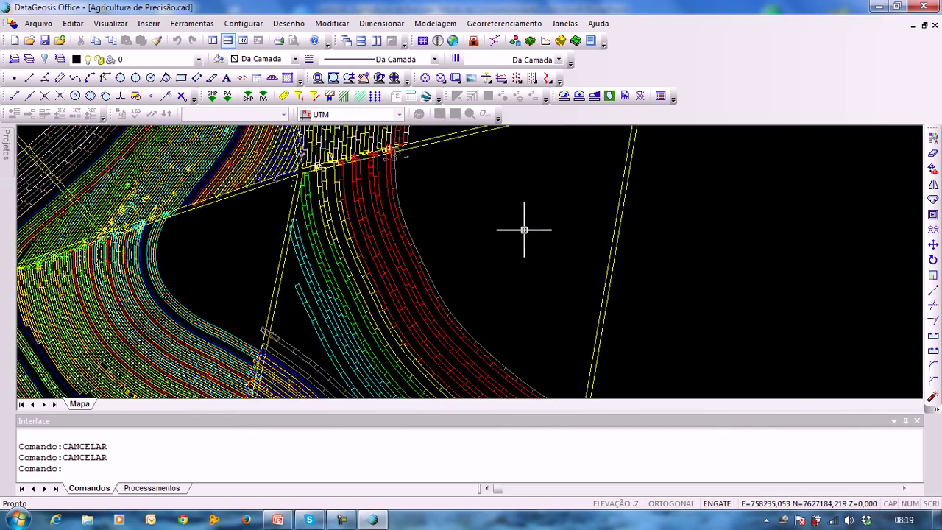
scroll(524, 230, "down", 4)
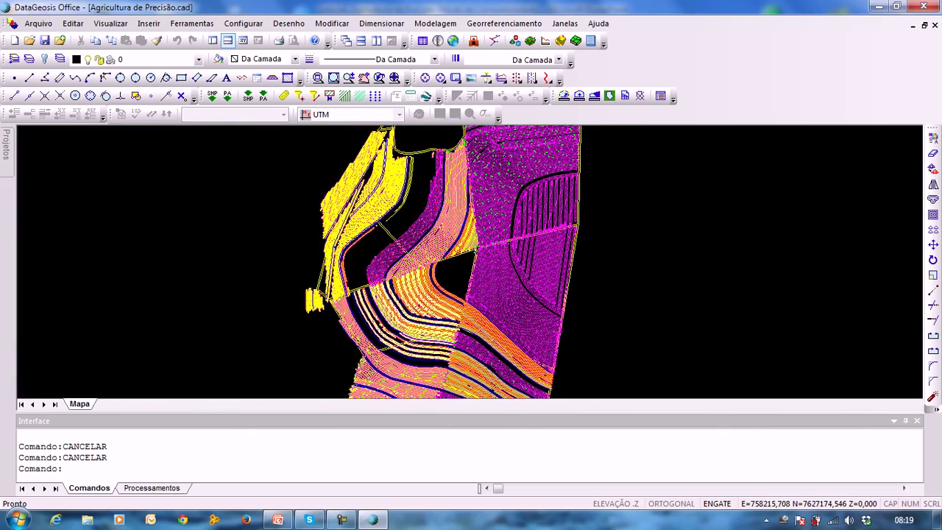
scroll(485, 252, "up", 4)
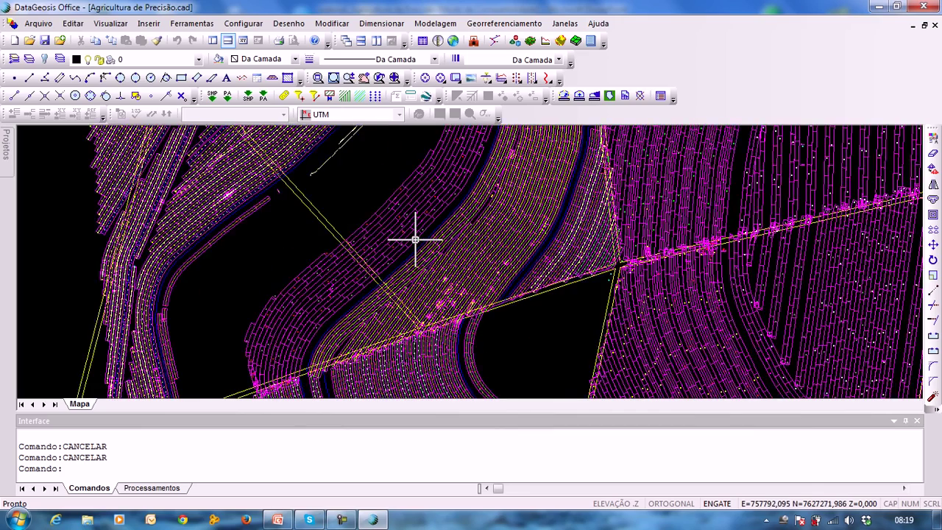
scroll(344, 222, "down", 6)
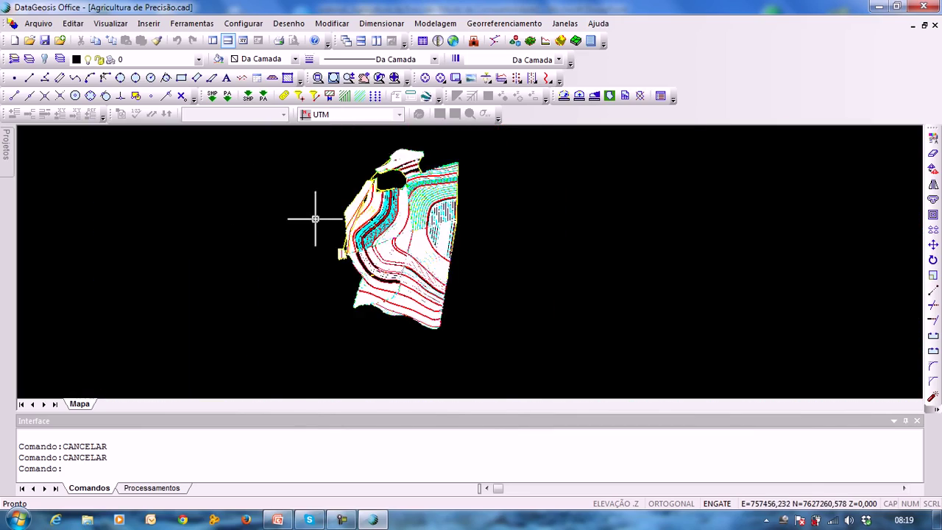
scroll(386, 245, "up", 5)
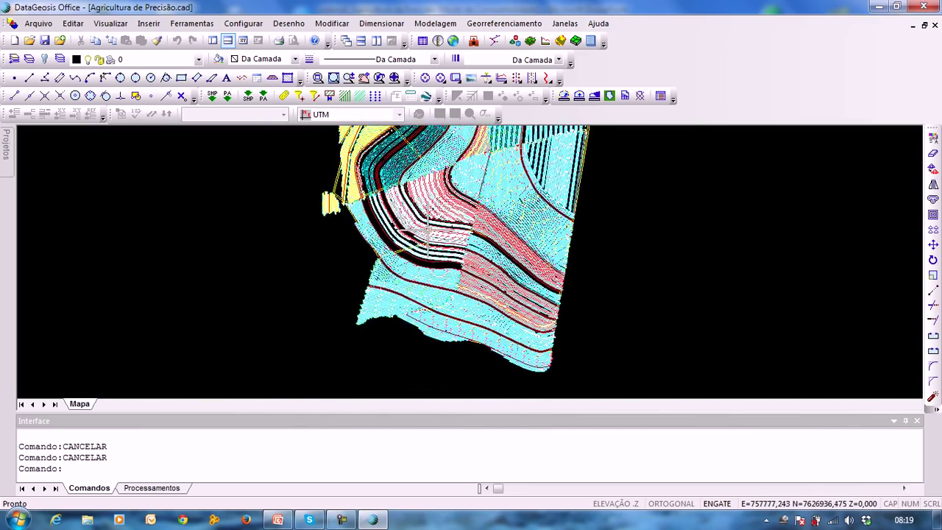
middle_click_drag(462, 258, 447, 261)
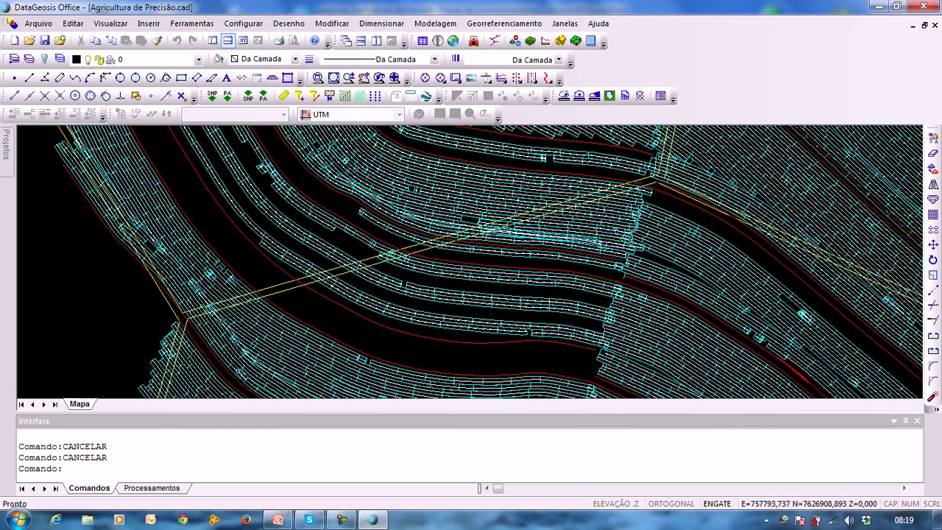
scroll(447, 261, "down", 1)
middle_click_drag(372, 214, 338, 341)
scroll(411, 246, "down", 2)
scroll(414, 248, "down", 3)
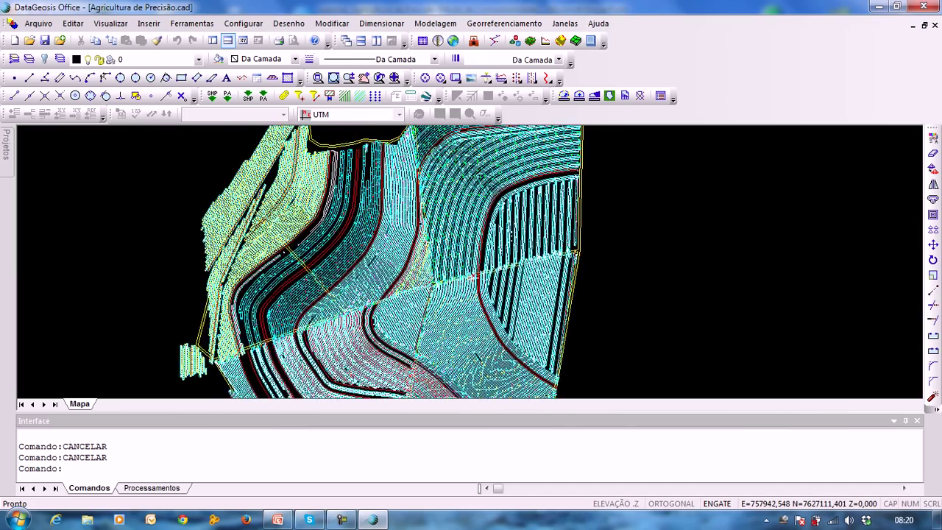
middle_click_drag(420, 243, 394, 233)
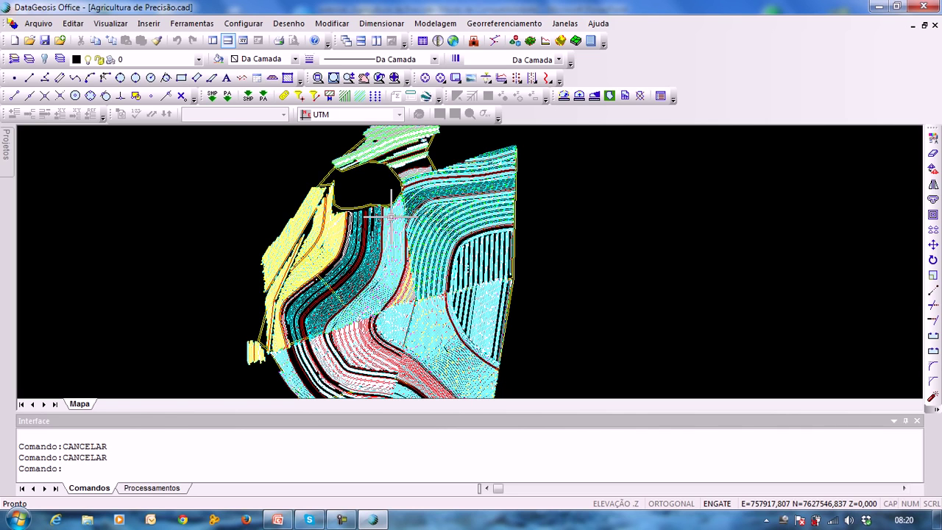
middle_click_drag(412, 254, 478, 163)
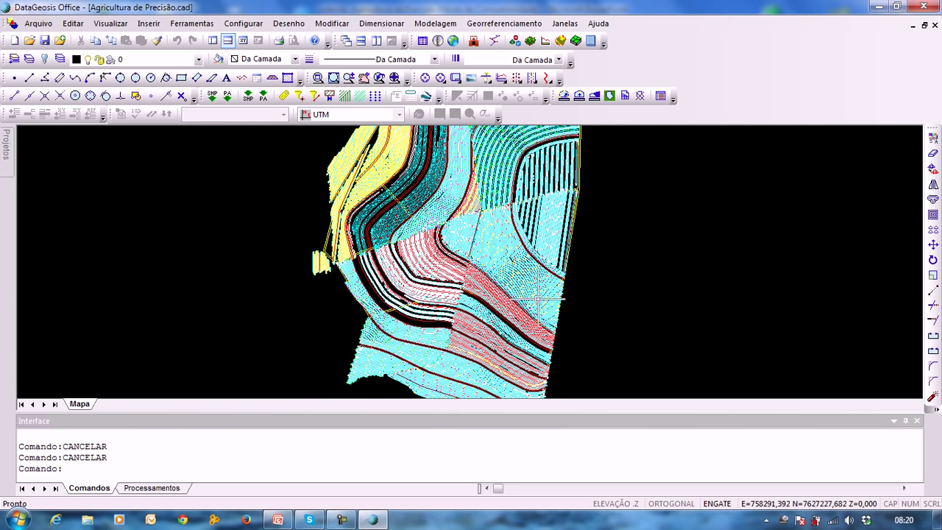
scroll(368, 307, "up", 5)
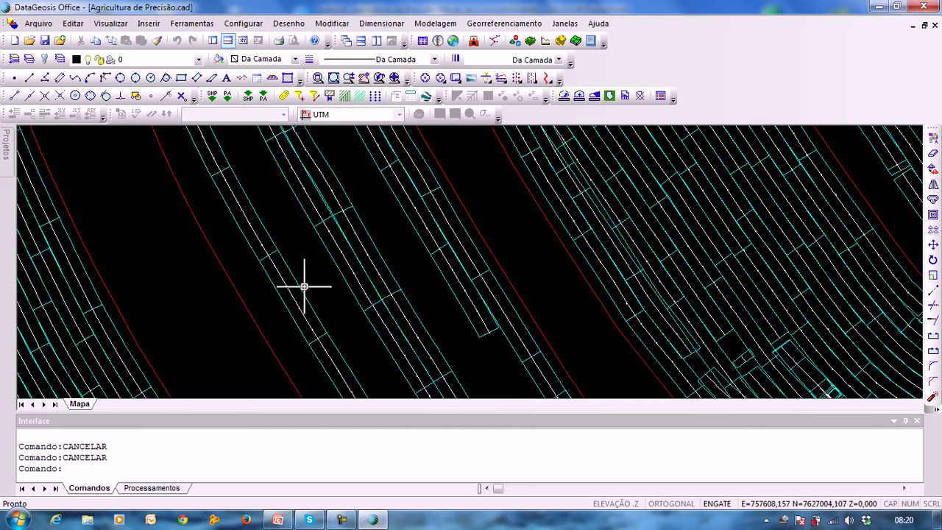
scroll(257, 228, "up", 2)
scroll(181, 225, "down", 3)
scroll(267, 265, "down", 1)
scroll(505, 248, "down", 1)
scroll(559, 232, "down", 1)
scroll(516, 235, "down", 2)
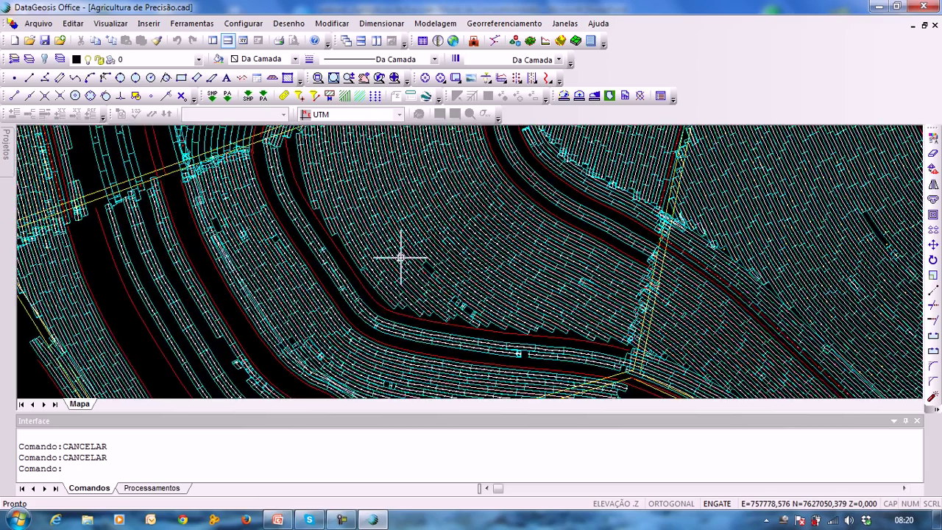
Turn off the Coverage, LineFeature, PointFeature and Swaths layers, keeping the plots displayed and layer 0 current
scroll(401, 258, "down", 2)
scroll(486, 236, "down", 1)
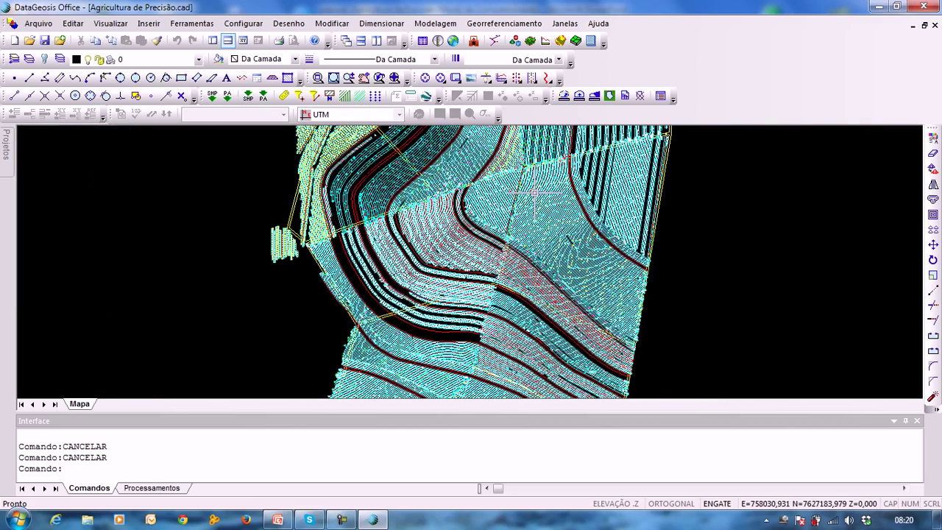
scroll(534, 193, "down", 2)
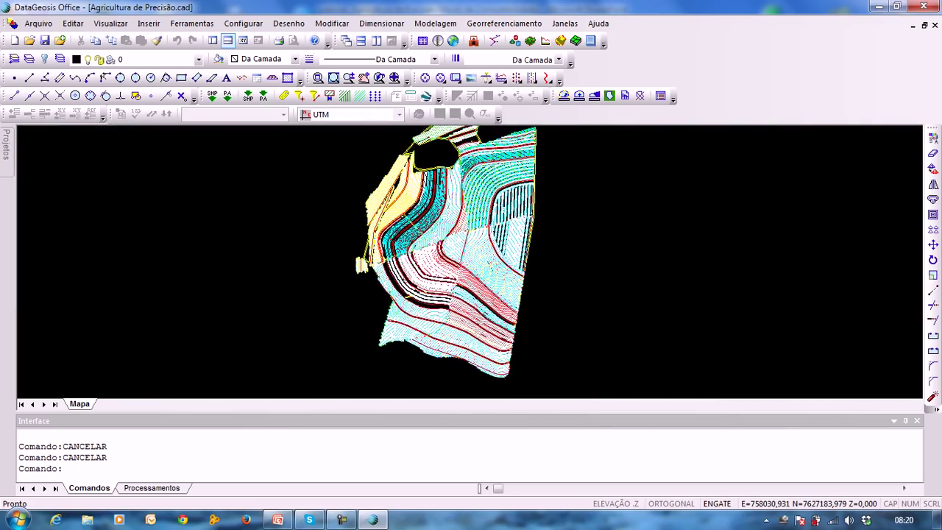
scroll(449, 251, "down", 1)
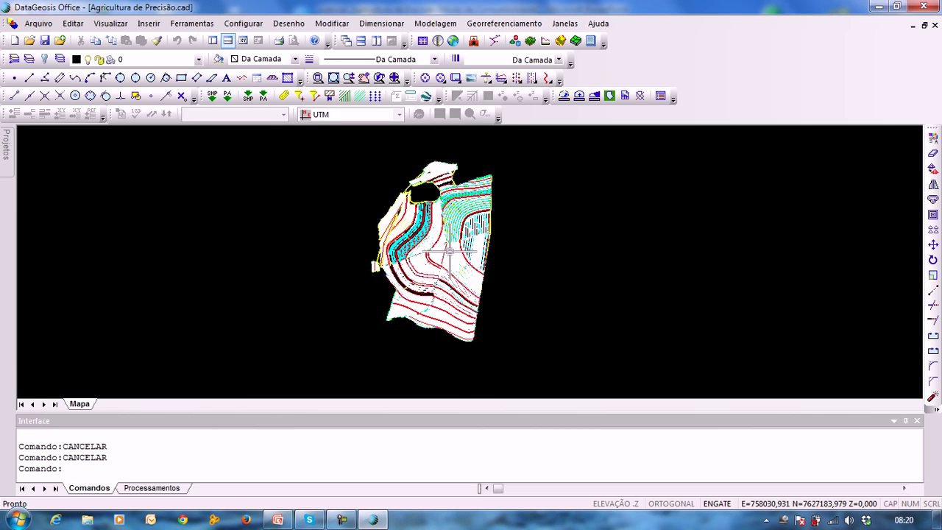
left_click(198, 59)
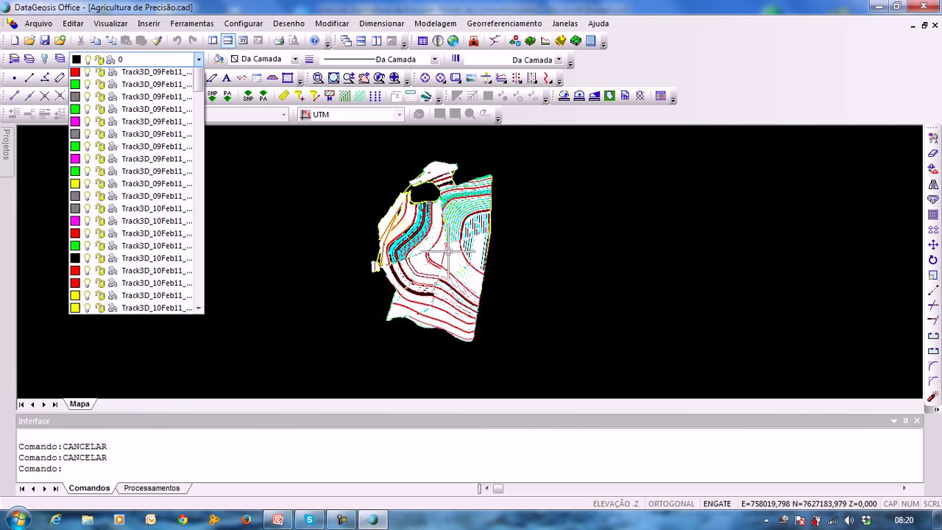
key("Down")
key("Down")
key("Down")
key("Down")
key("Down")
key("Down")
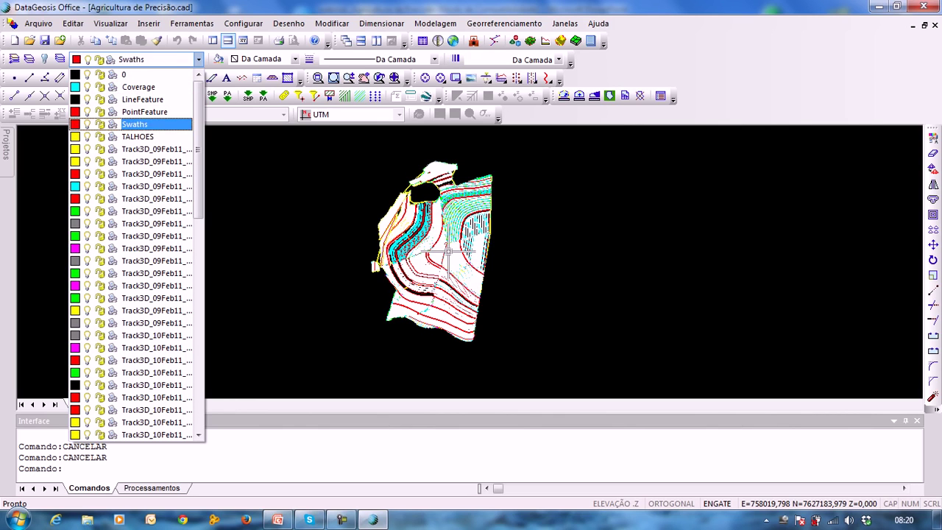
key("Up")
key("Up")
key("Up")
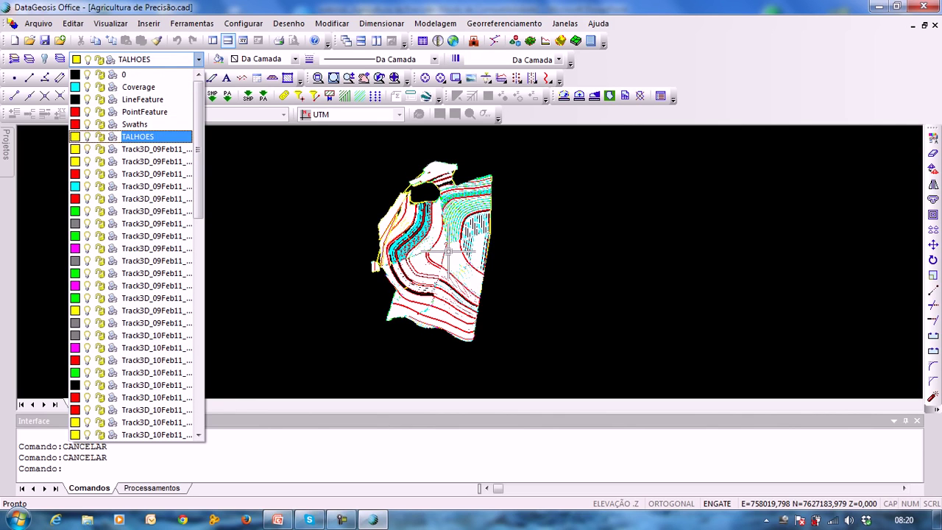
key("Up")
key("Up")
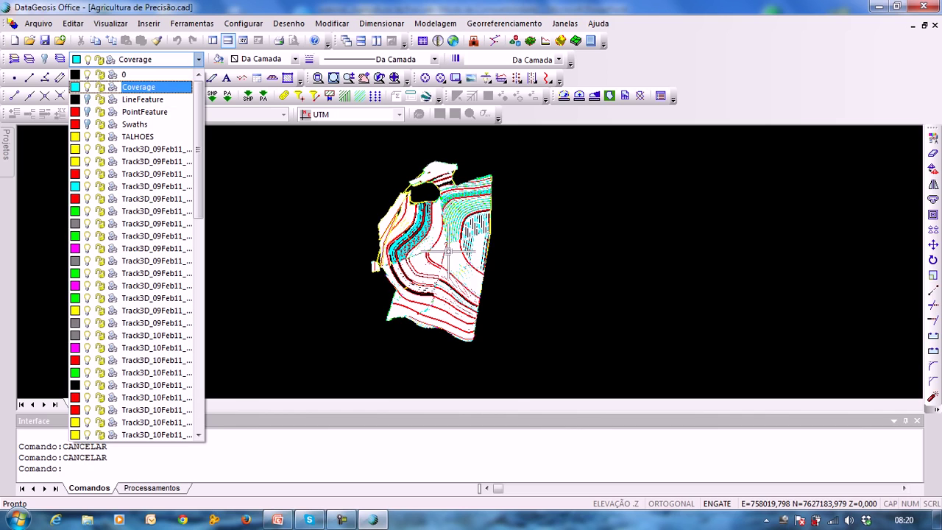
key("Down")
key("Down")
key("Down")
key("Down")
key("Down")
key("Down")
key("Up")
key("Down")
key("Down")
key("Down")
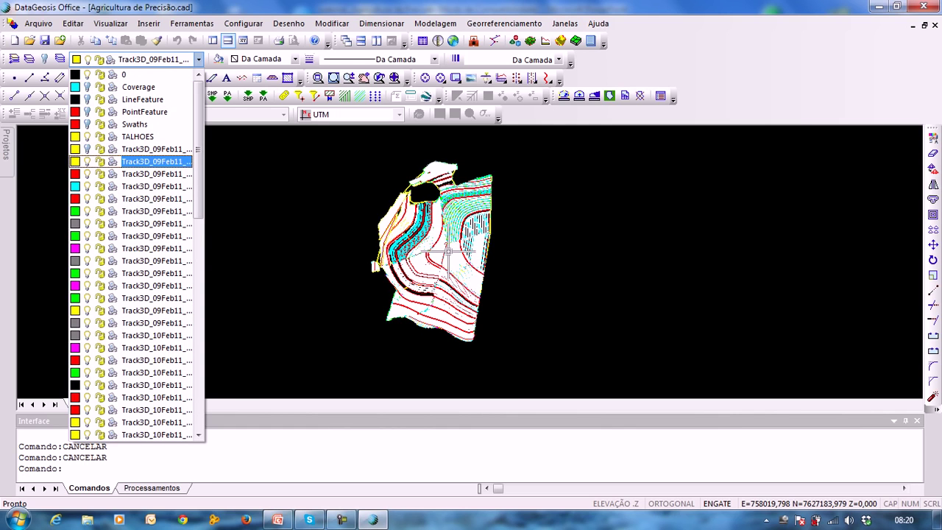
key("Up")
key("Up")
key("Up")
key("Down")
key("Down")
key("Up")
key("Up")
key("Up")
left_click(133, 75)
Examine the 3D track points inside the plots, from the northern fields down to the southern boundary
middle_click_drag(421, 214, 376, 209)
scroll(338, 200, "up", 4)
scroll(375, 230, "up", 2)
scroll(404, 258, "down", 6)
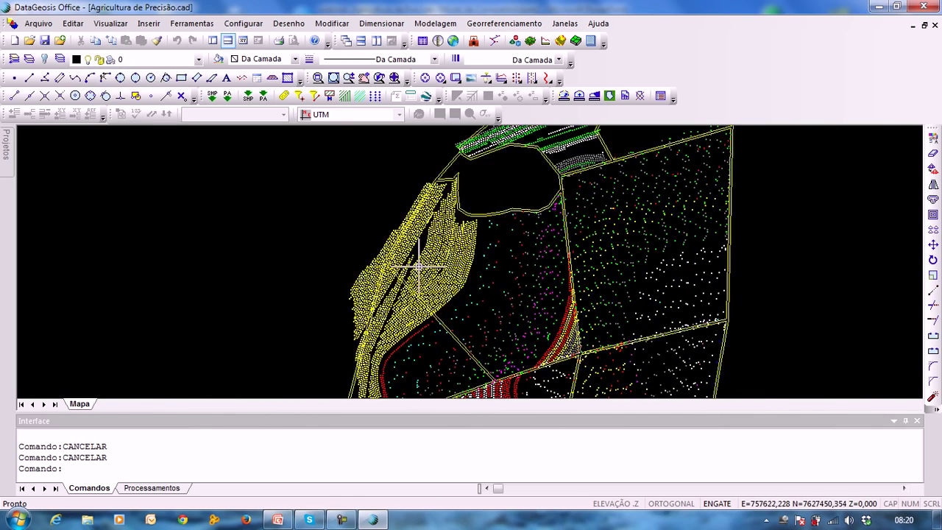
scroll(466, 263, "up", 5)
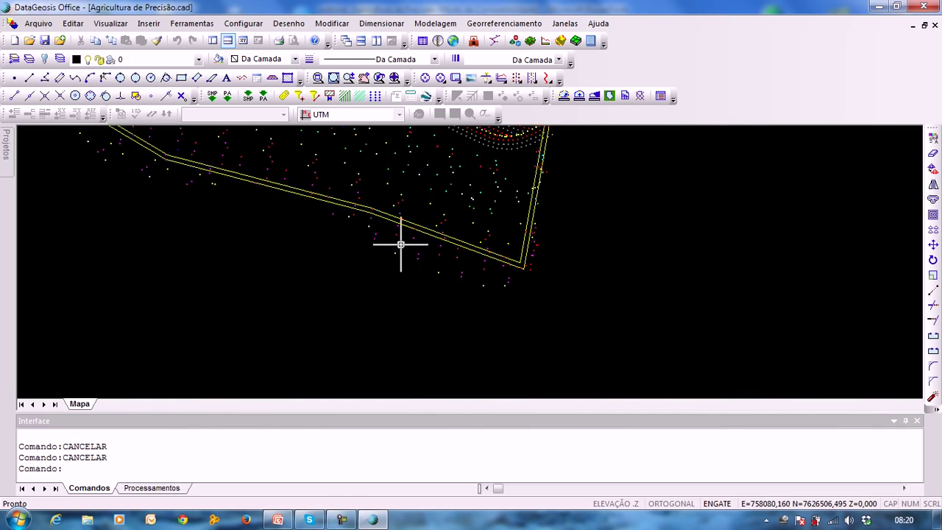
scroll(390, 240, "down", 2)
scroll(392, 240, "down", 3)
middle_click_drag(392, 243, 381, 315)
Start a new terrain model named MDT - 1, using the points of all layers
key("alt+g")
key("Left")
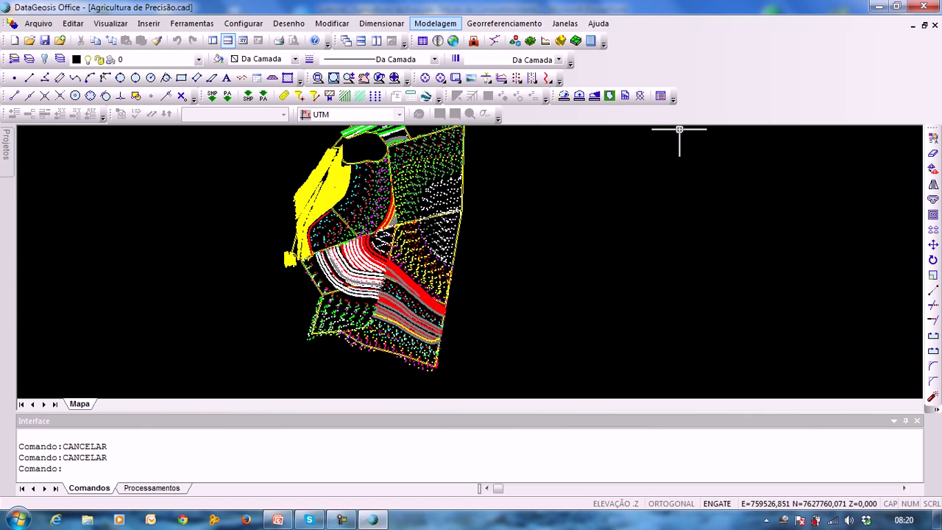
key("Down")
key("Down")
key("Return")
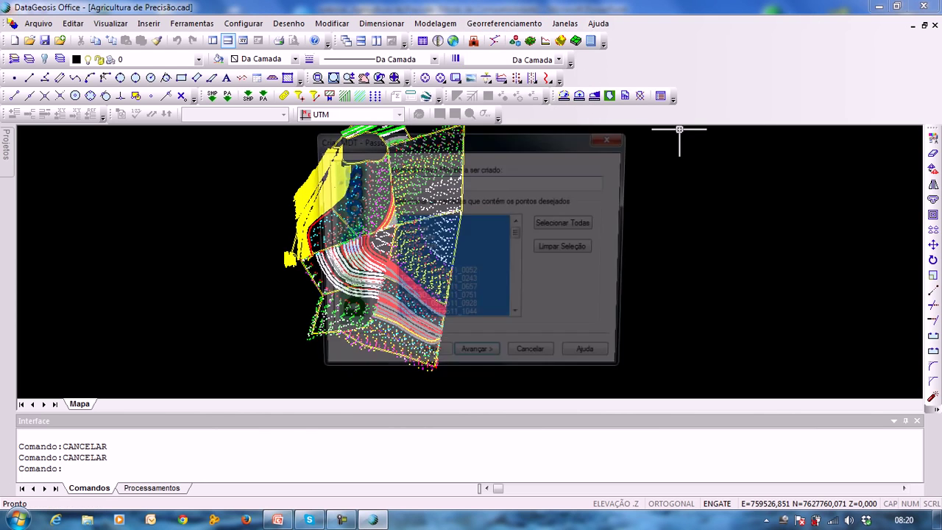
type("MDT")
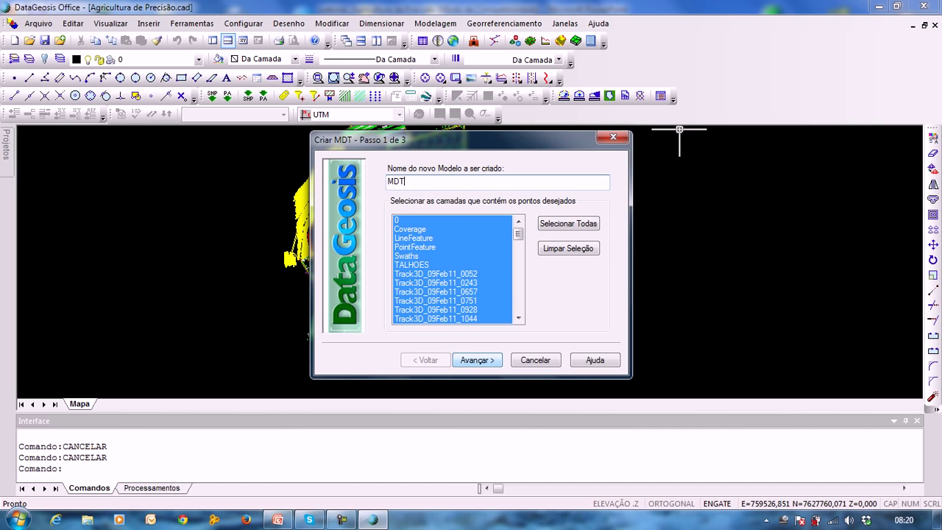
key("Return")
key("Return")
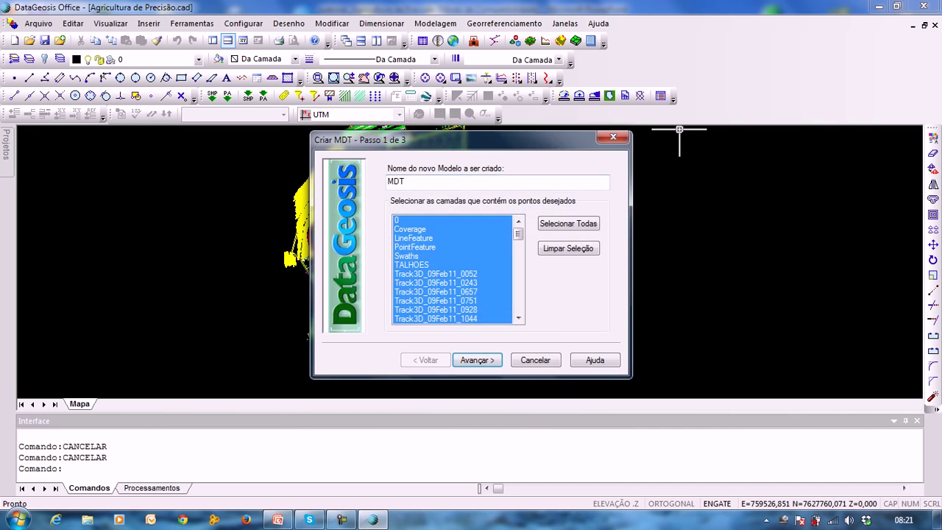
type("- 1")
mouse_move(471, 140)
left_mouse_down()
mouse_move(480, 136)
mouse_move(462, 130)
left_mouse_up()
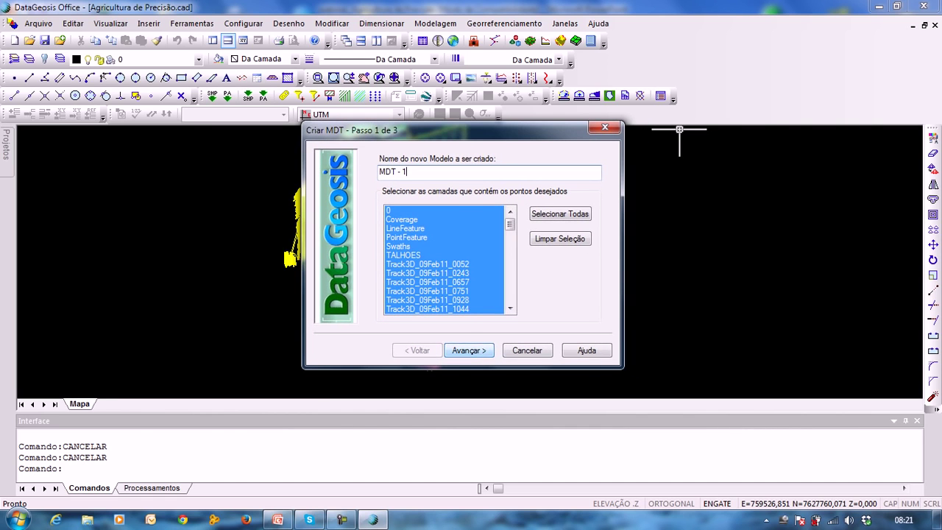
left_click(469, 351)
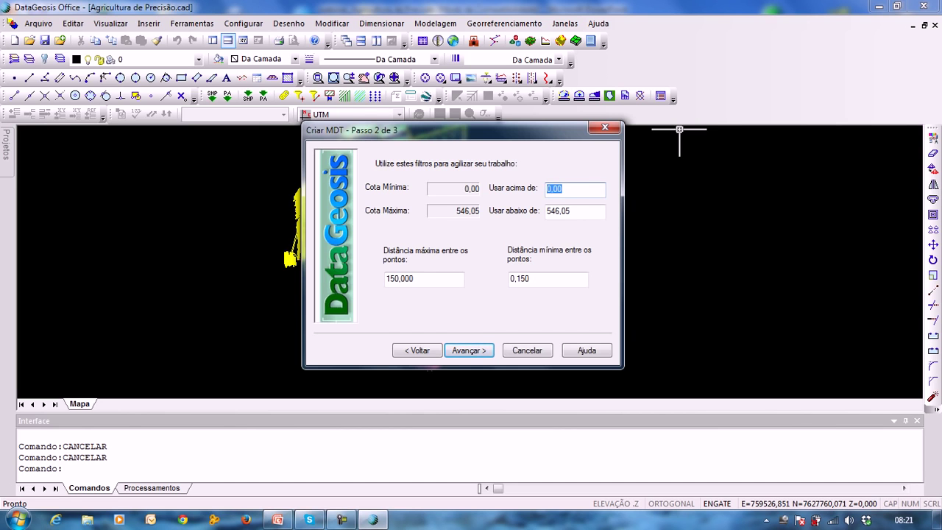
Filter the terrain model to points above elevation 300 and generate it without mandatory, border or exclusion line layers
left_click_drag(462, 130, 552, 126)
left_click_drag(462, 127, 492, 136)
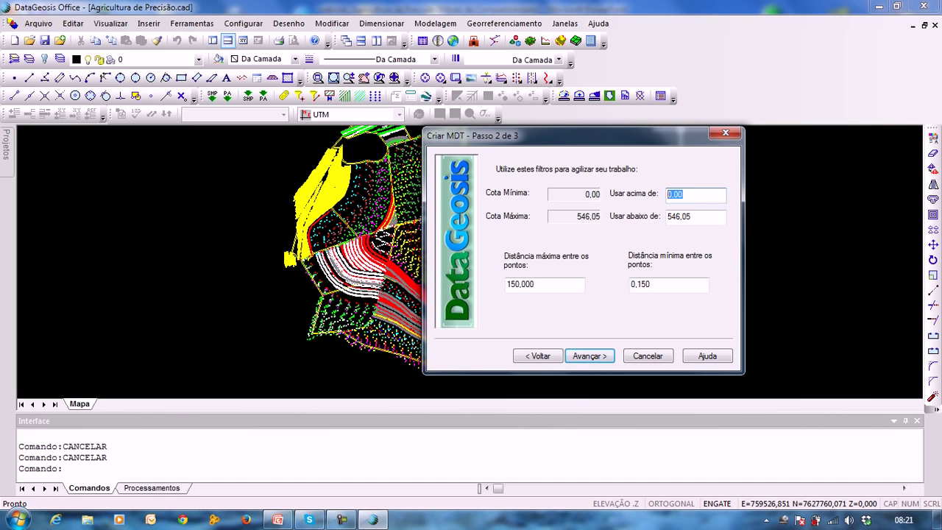
type("300")
left_click_drag(492, 136, 462, 123)
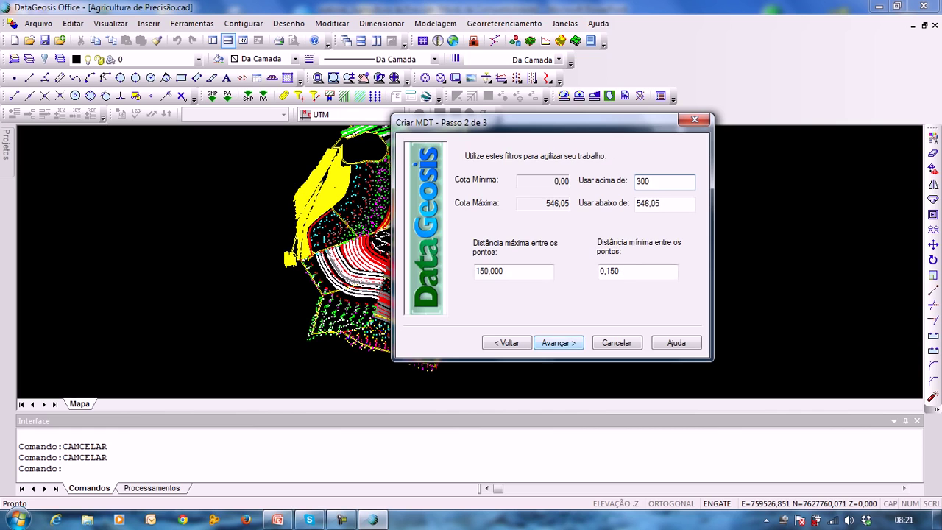
key("Return")
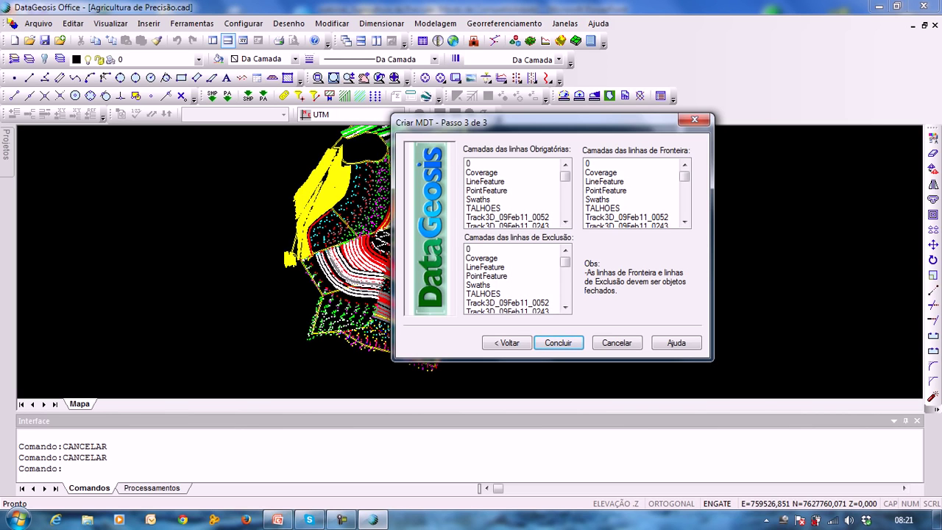
key("Return")
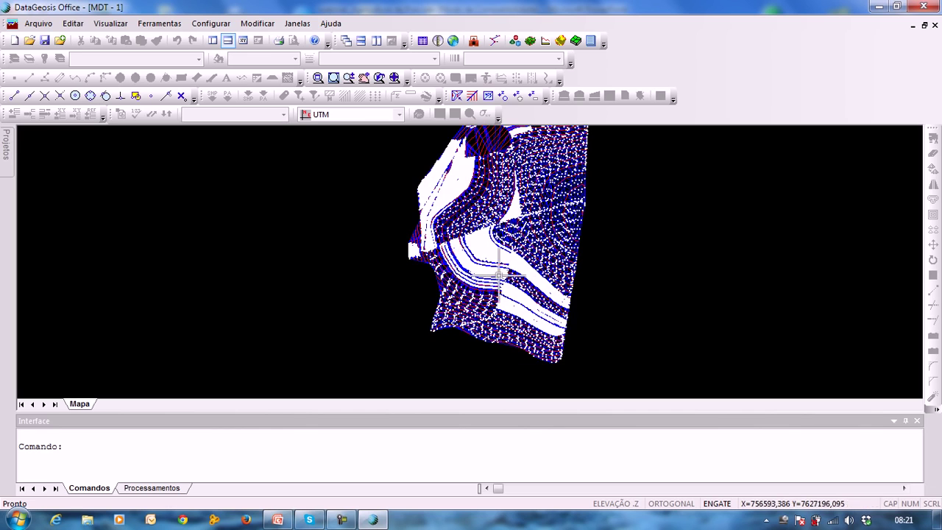
Return to the Agricultura de Precisão drawing and examine the track points against the plot boundaries
mouse_move(6, 144)
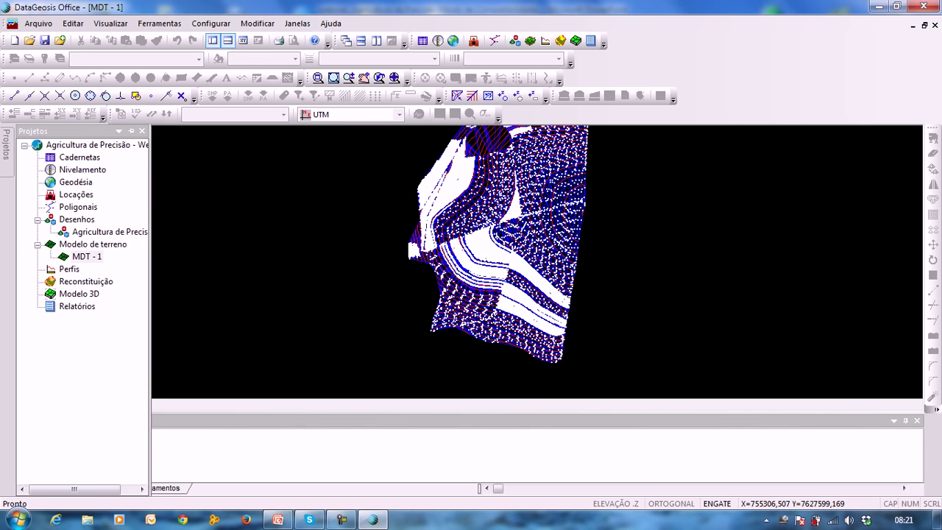
double_click(77, 231)
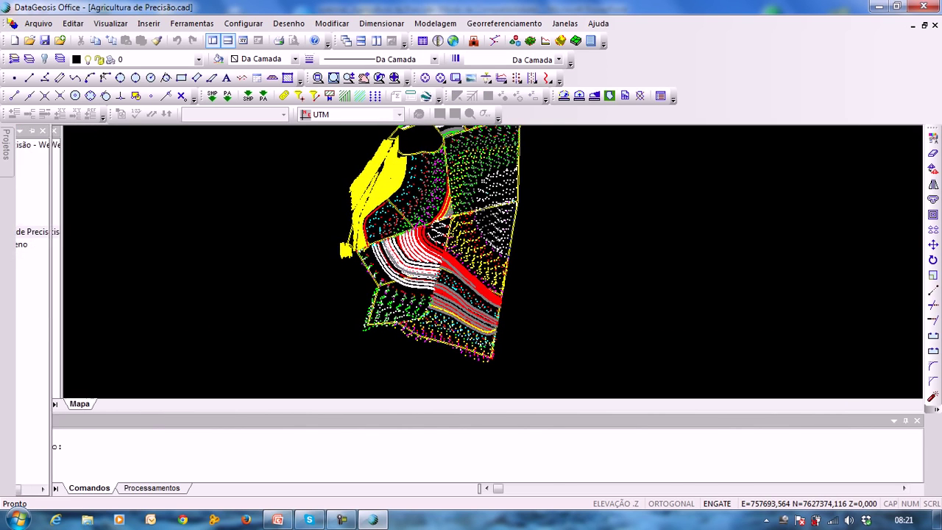
scroll(353, 221, "up", 3)
scroll(420, 221, "up", 5)
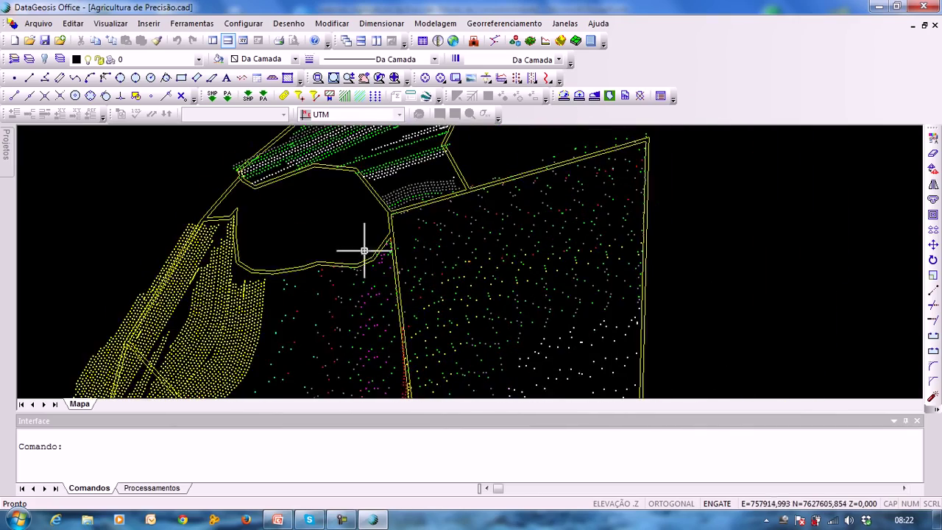
middle_click_drag(337, 314, 376, 270)
middle_click_drag(339, 332, 417, 232)
middle_click_drag(479, 325, 447, 213)
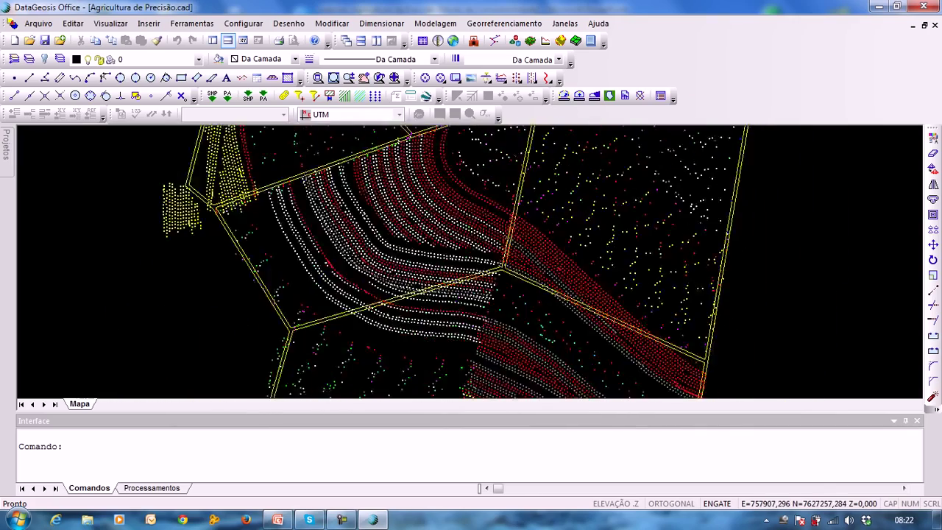
middle_click_drag(409, 252, 477, 158)
middle_click_drag(417, 296, 393, 231)
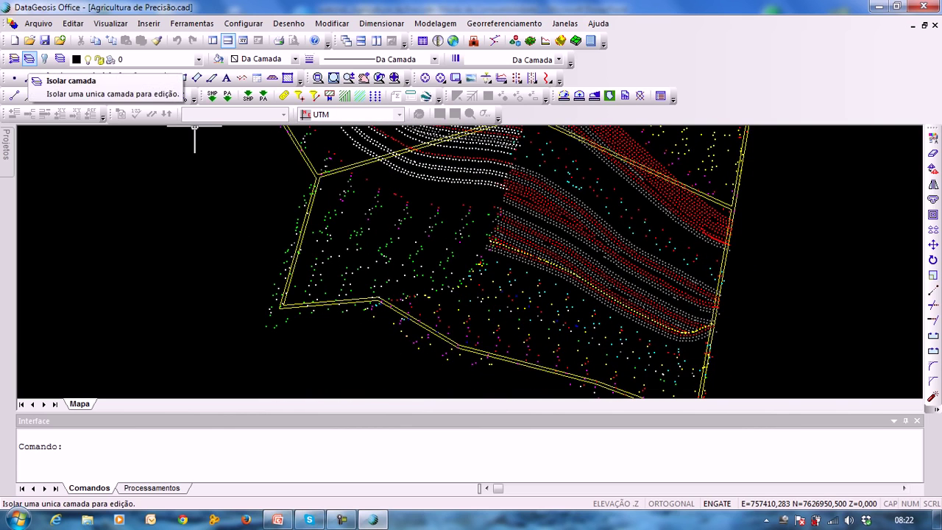
Isolate the TALHOES layer by selecting a plot boundary line, so only the field plots are displayed
left_click(28, 59)
scroll(326, 339, "up", 5)
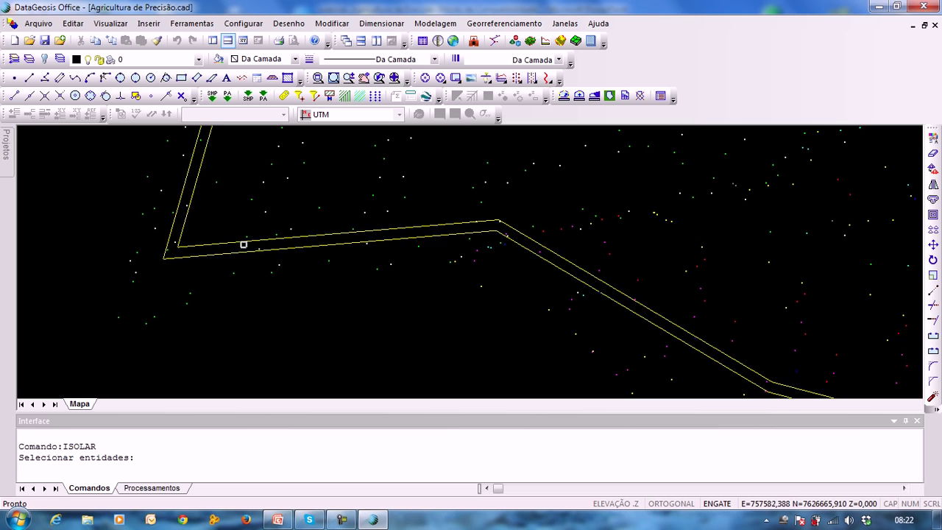
left_click(220, 244)
key("Return")
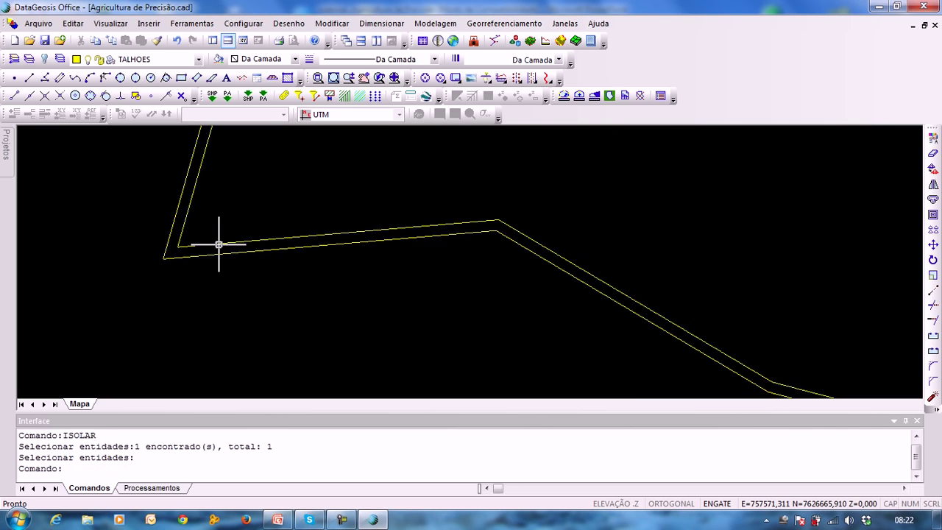
scroll(219, 244, "down", 8)
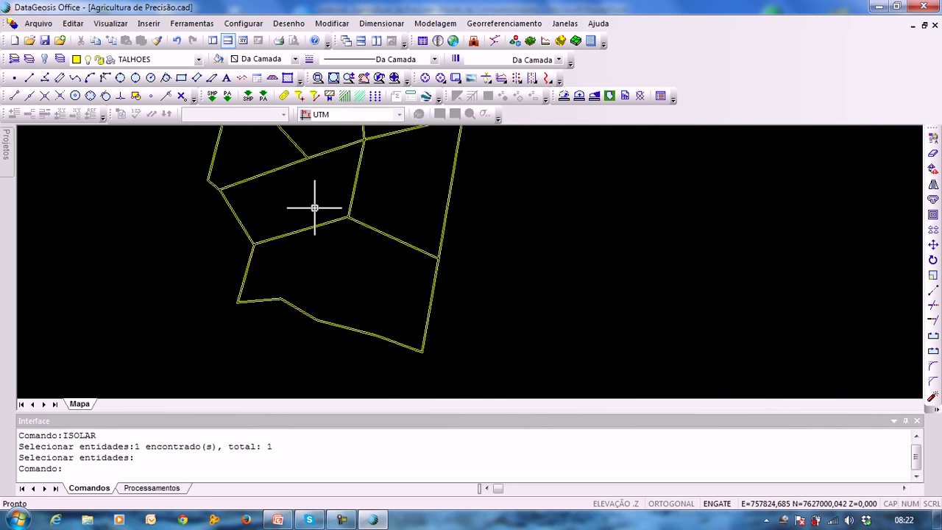
scroll(442, 341, "down", 3)
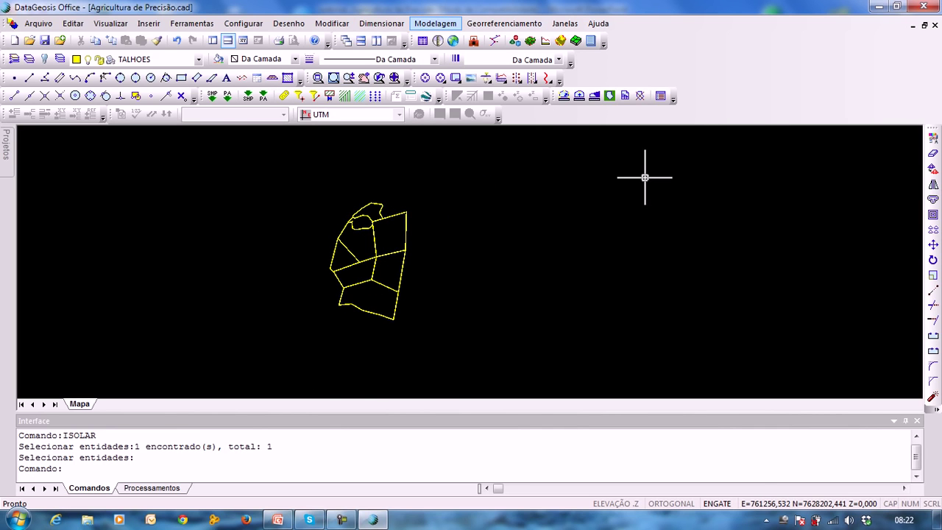
Create contour lines from MDT - 1 as splines, with an equidistance of 5 for curve 001 and 1 for curve 002
left_click(435, 22)
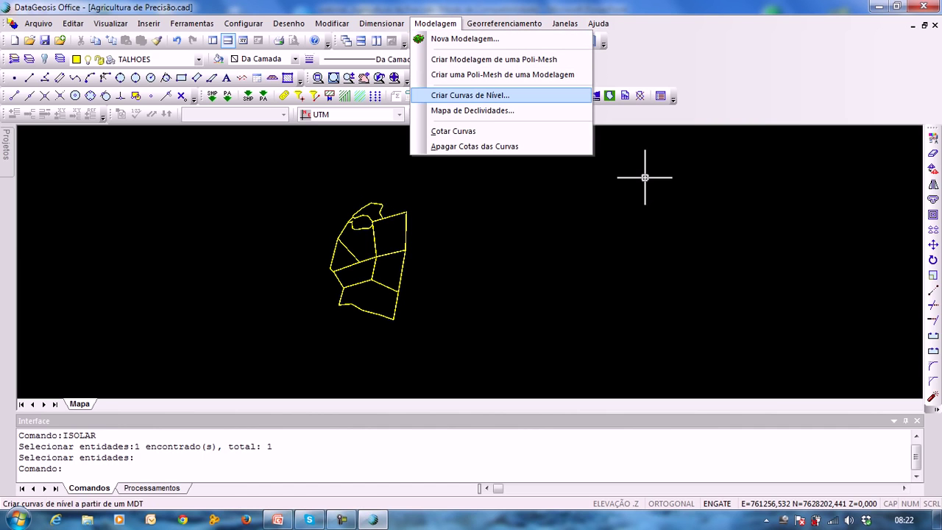
left_click(469, 95)
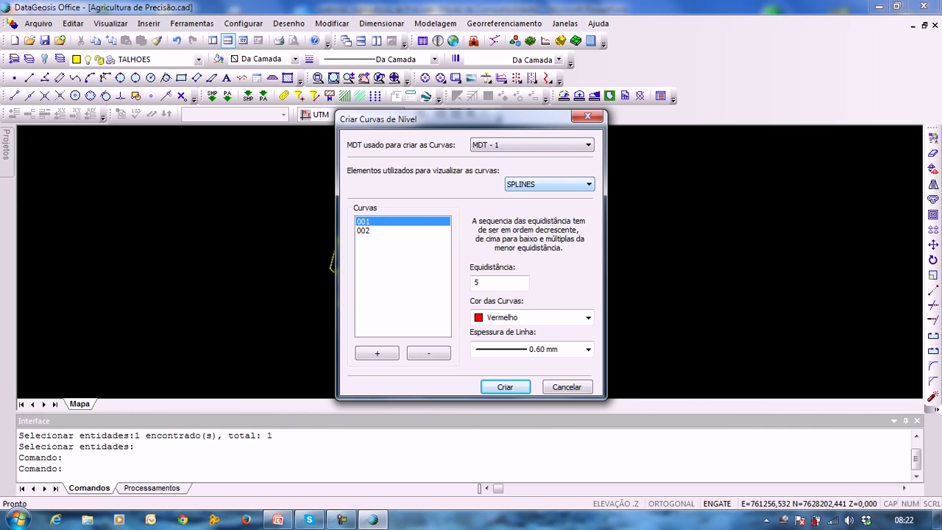
left_click_drag(488, 119, 490, 102)
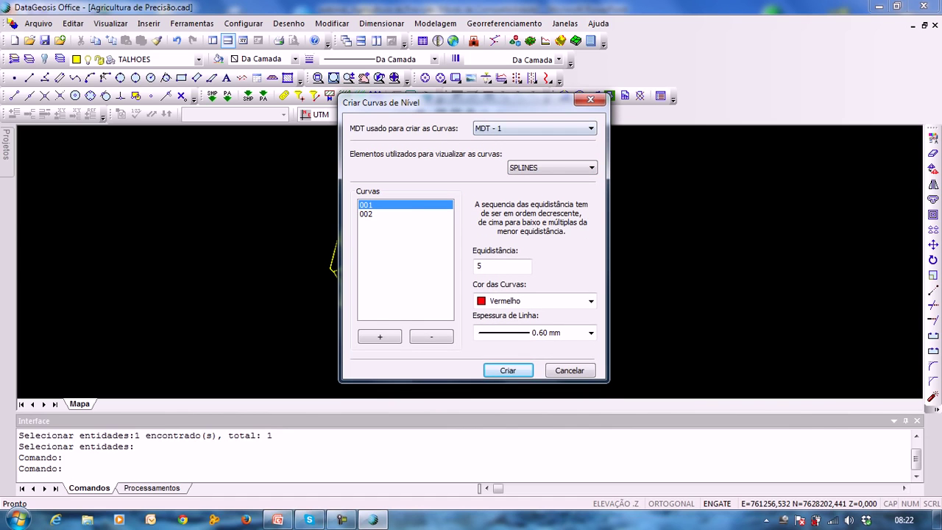
double_click(480, 267)
left_click(405, 214)
double_click(480, 267)
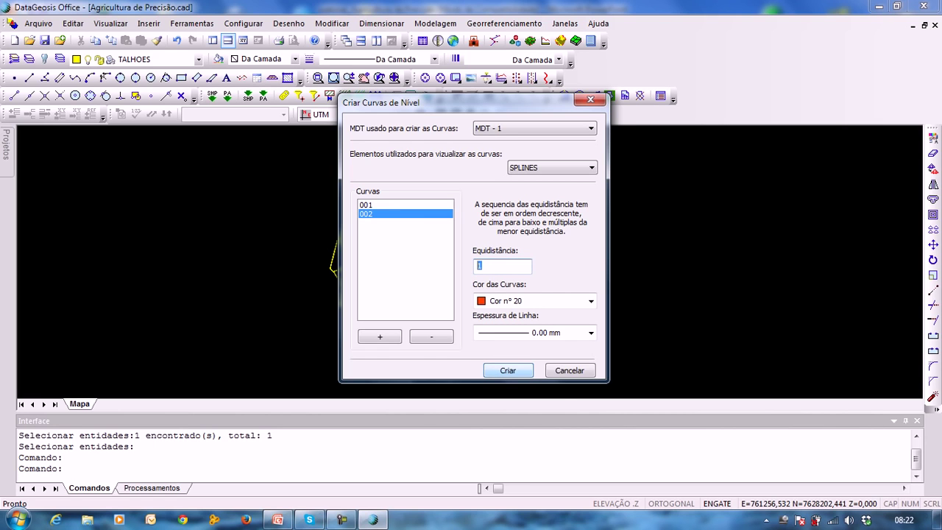
left_click(508, 371)
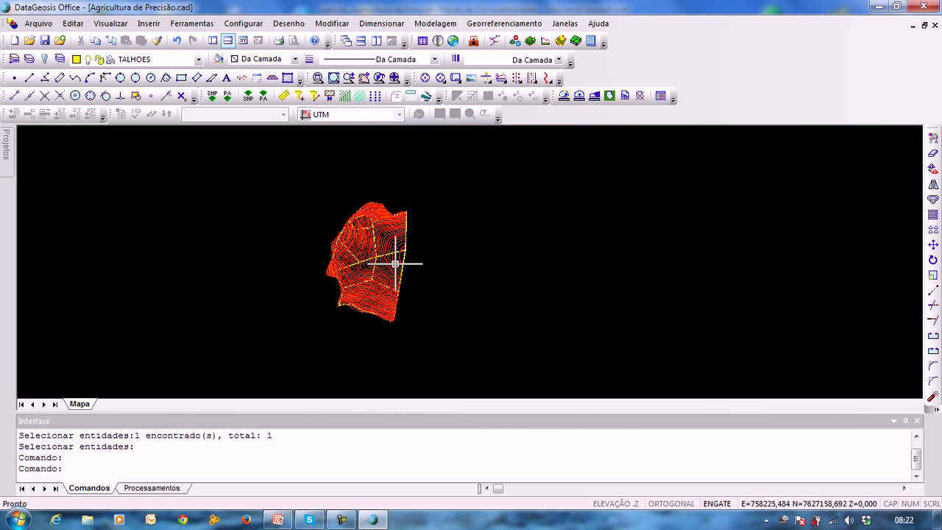
scroll(417, 267, "up", 5)
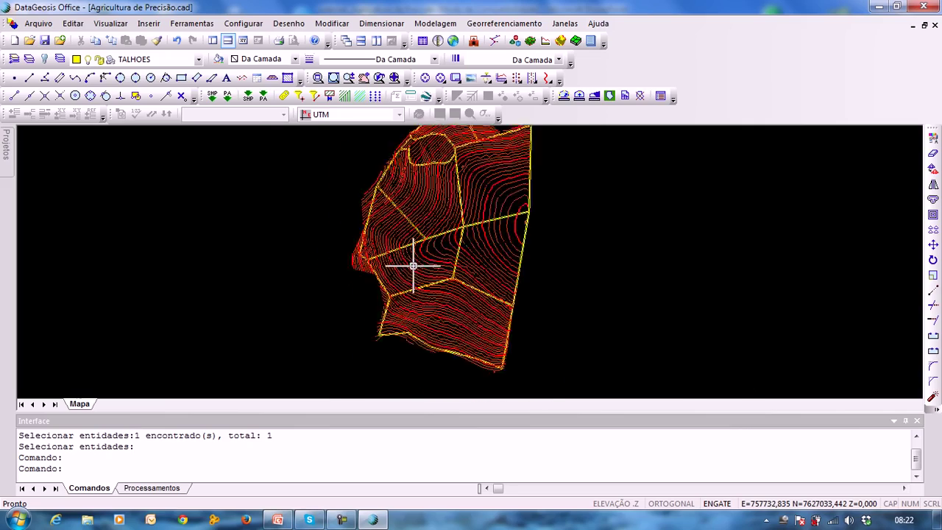
Examine the generated contour lines across the field plots, dismissing the antivirus scan notification
middle_click_drag(534, 187, 321, 377)
scroll(320, 377, "down", 1)
middle_click_drag(456, 160, 441, 126)
scroll(427, 278, "down", 2)
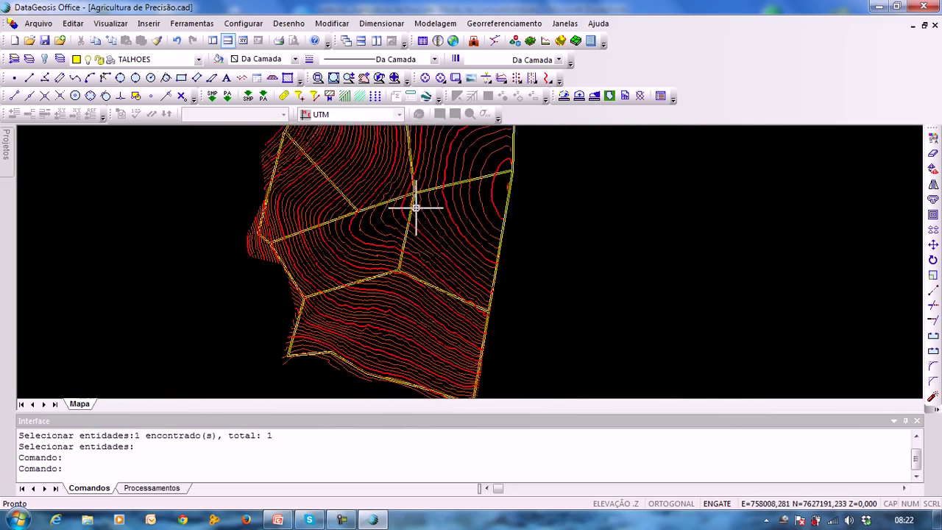
scroll(423, 199, "down", 2)
middle_click_drag(423, 199, 440, 252)
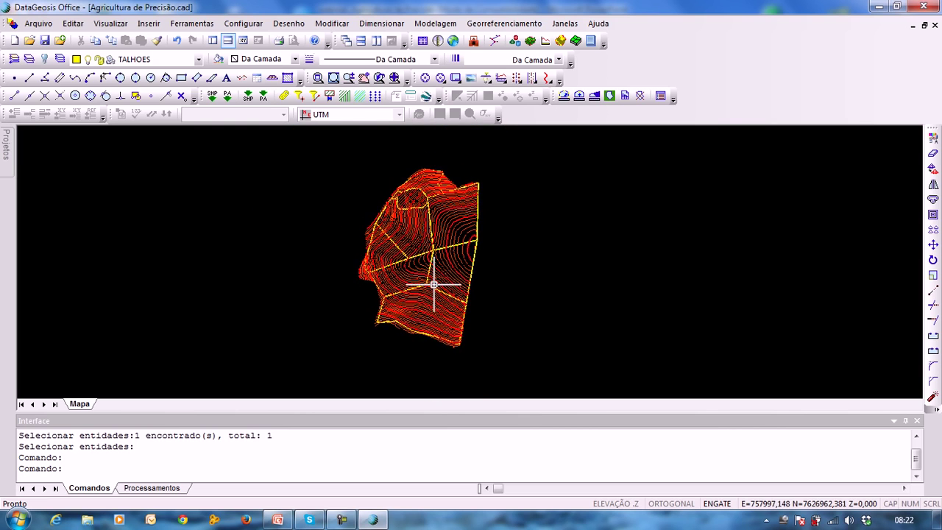
middle_click_drag(434, 284, 409, 277)
scroll(268, 287, "up", 1)
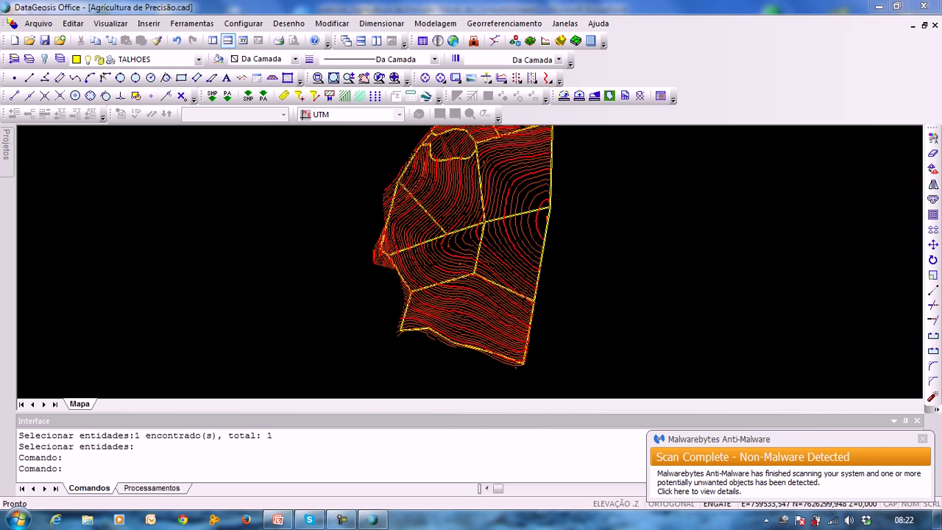
left_click(922, 439)
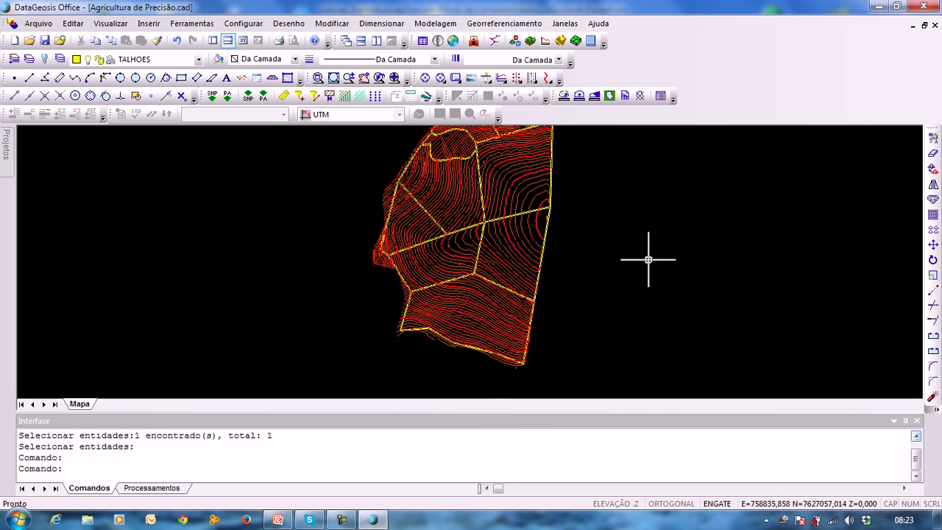
middle_click_drag(604, 245, 575, 277)
middle_click_drag(477, 272, 456, 257)
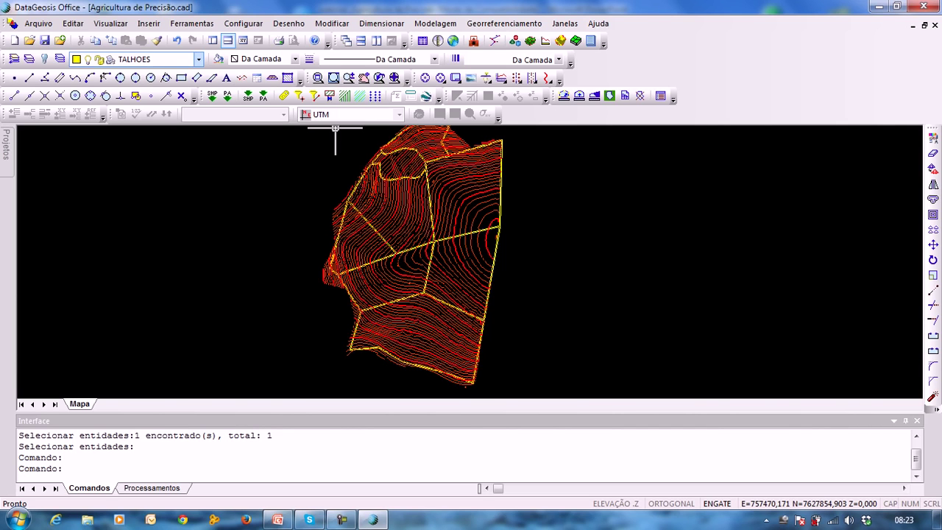
Turn off the _CURVAS002 layer and keep TALHOES as the current layer
left_click(198, 58)
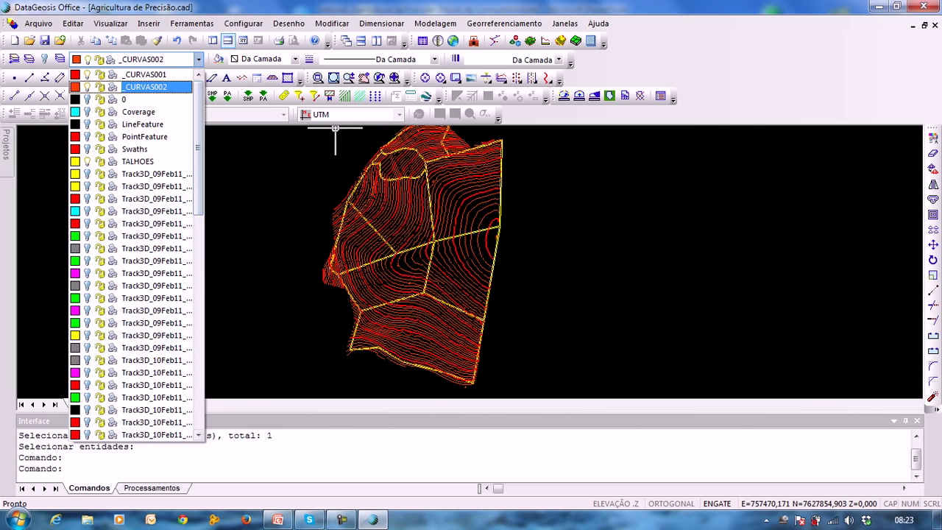
left_click(87, 87)
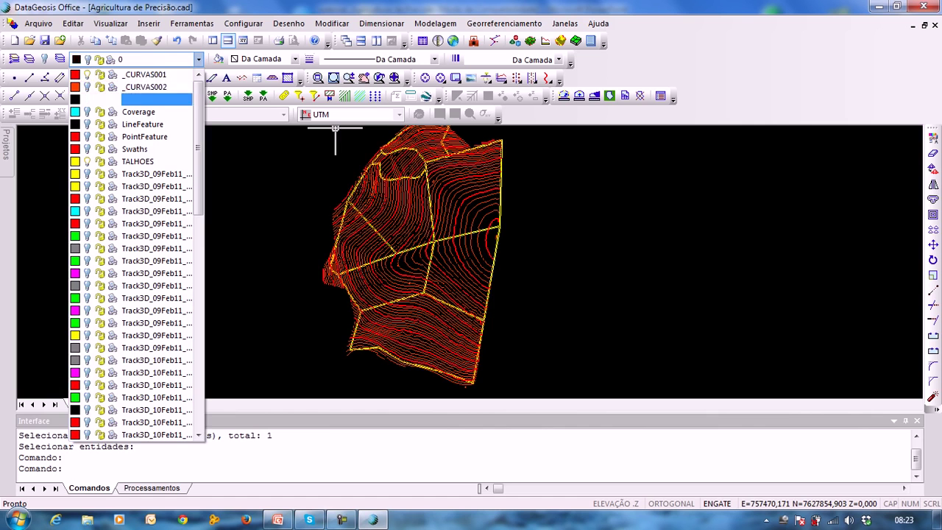
left_click(138, 161)
Select one _CURVAS001 contour crossing the eastern plots, inspect its vertices along the curve, and clear the selection
scroll(337, 185, "down", 1)
scroll(449, 174, "up", 1)
scroll(481, 216, "down", 1)
scroll(427, 210, "up", 3)
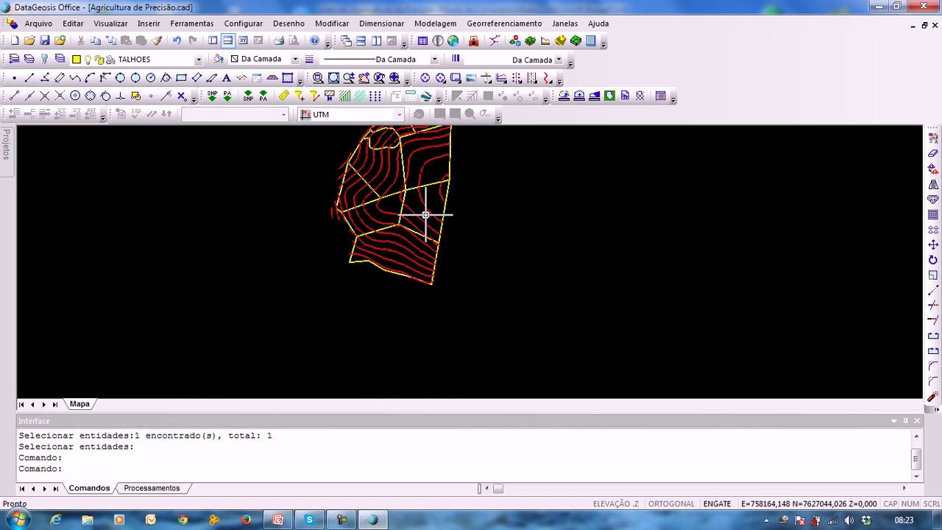
middle_click_drag(427, 164, 429, 229)
middle_click_drag(464, 204, 430, 235)
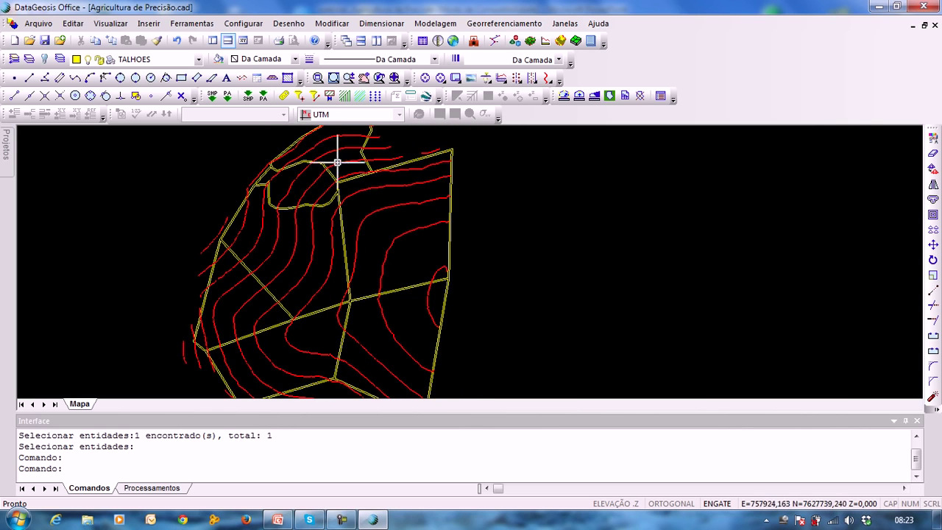
mouse_move(412, 204)
middle_mouse_down()
mouse_move(437, 170)
mouse_move(398, 185)
middle_mouse_up()
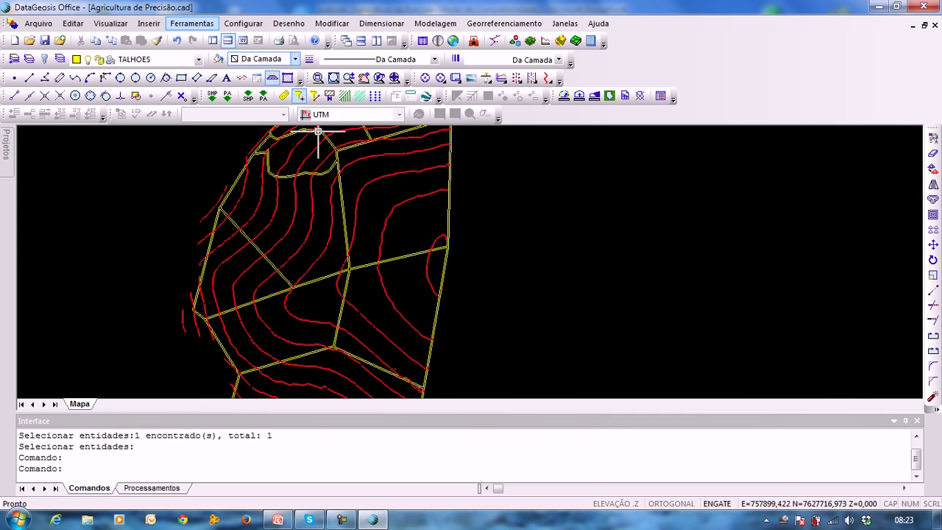
left_click(383, 176)
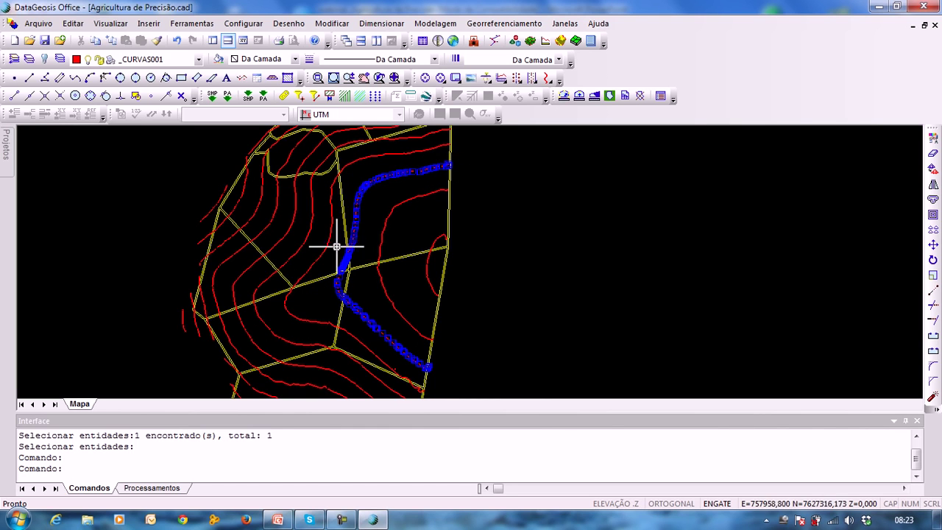
middle_click_drag(420, 353, 476, 293)
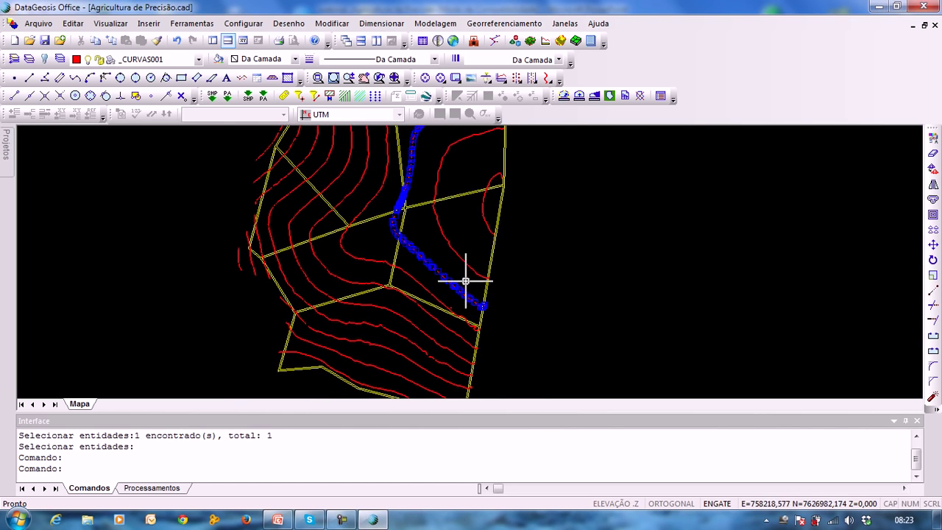
scroll(456, 310, "up", 4)
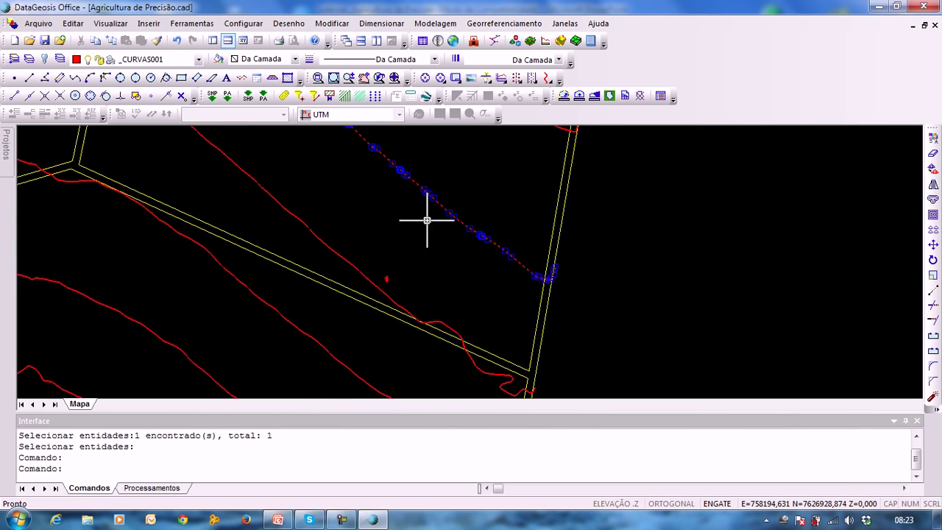
scroll(448, 262, "down", 5)
scroll(463, 210, "down", 3)
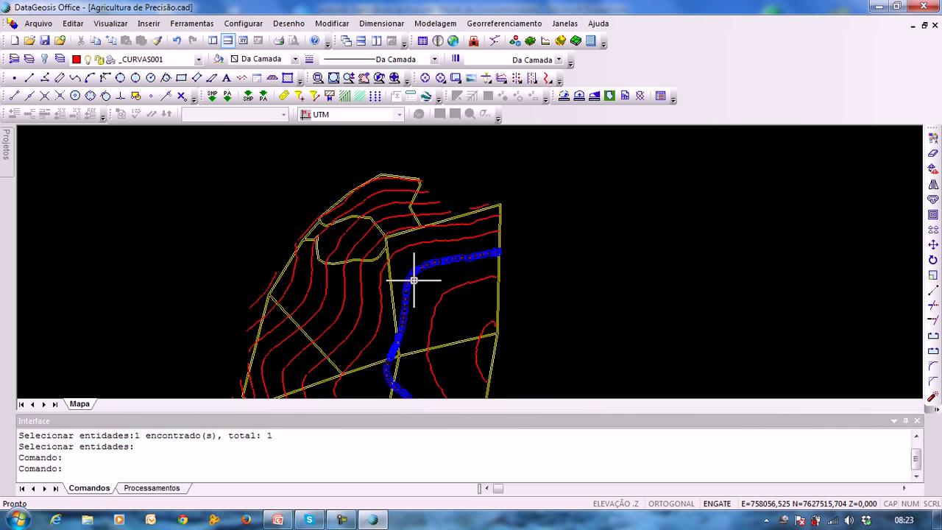
scroll(437, 280, "up", 2)
scroll(436, 221, "down", 2)
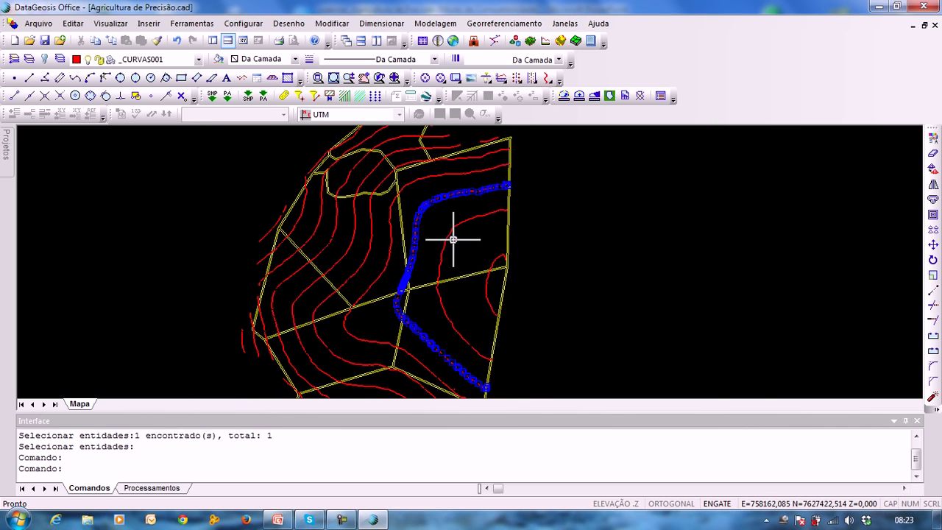
key("Escape")
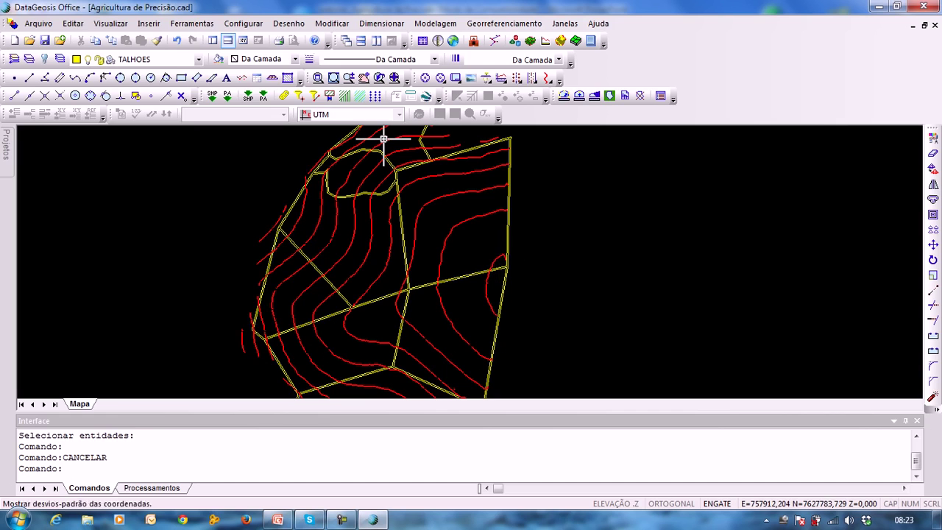
left_click(191, 23)
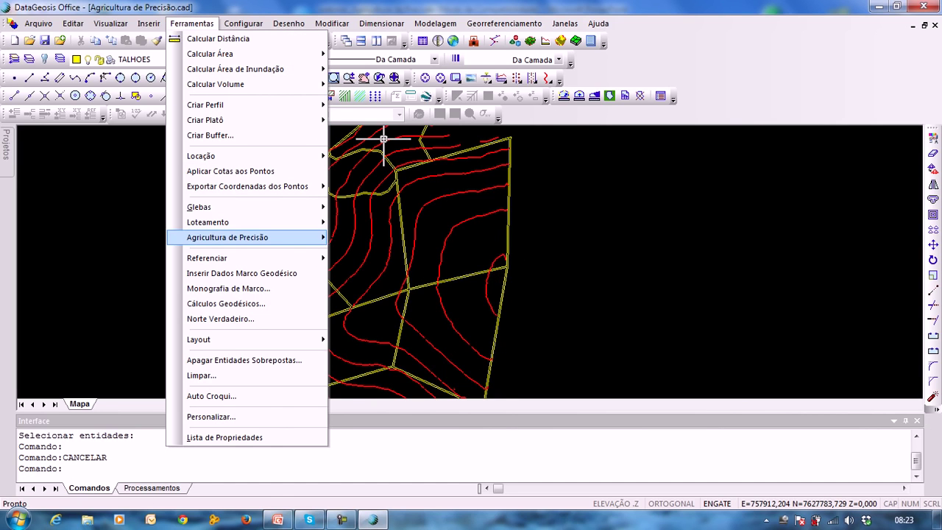
mouse_move(235, 237)
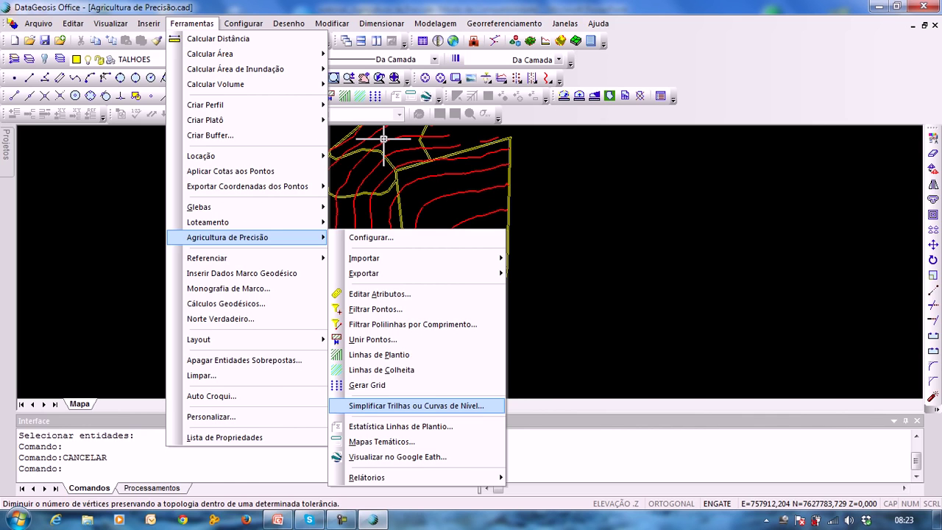
left_click(570, 191)
Select all the _CURVAS001 contour lines across the plots, from the eastern curves to the southern edge, and explode them
scroll(435, 196, "up", 2)
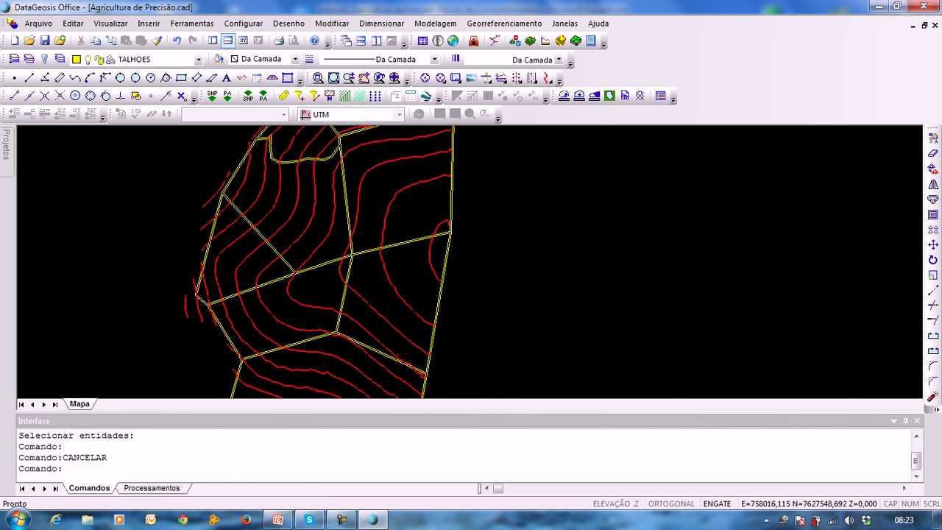
scroll(421, 180, "up", 2)
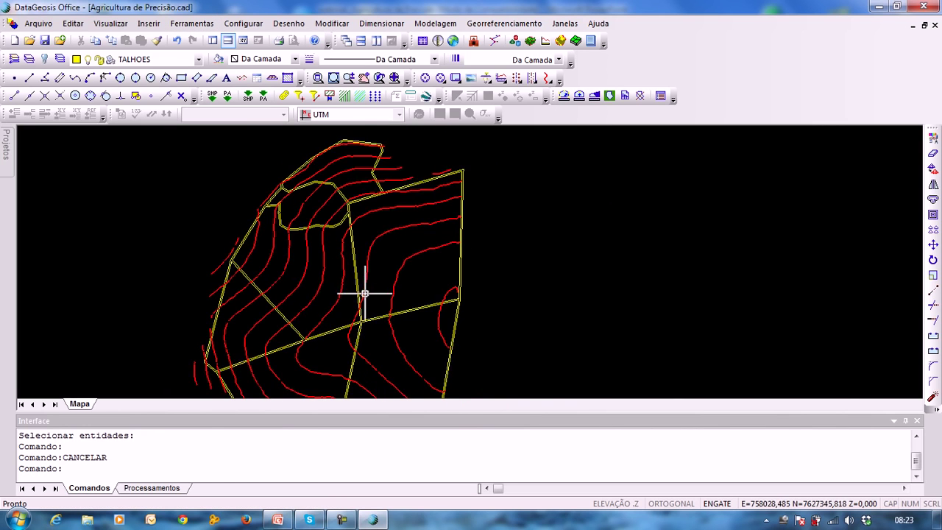
left_click(416, 245)
left_click(388, 205)
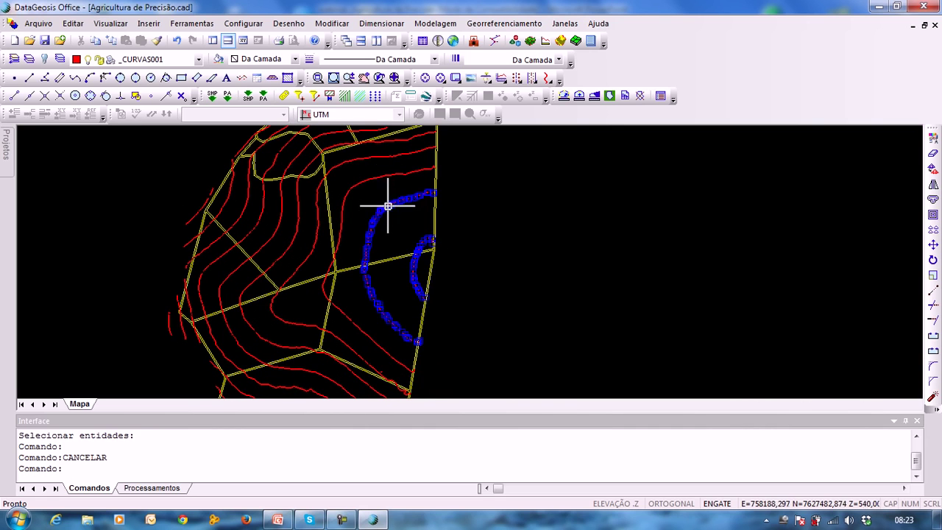
left_click(364, 158)
left_click(362, 152)
middle_click_drag(362, 152, 336, 178)
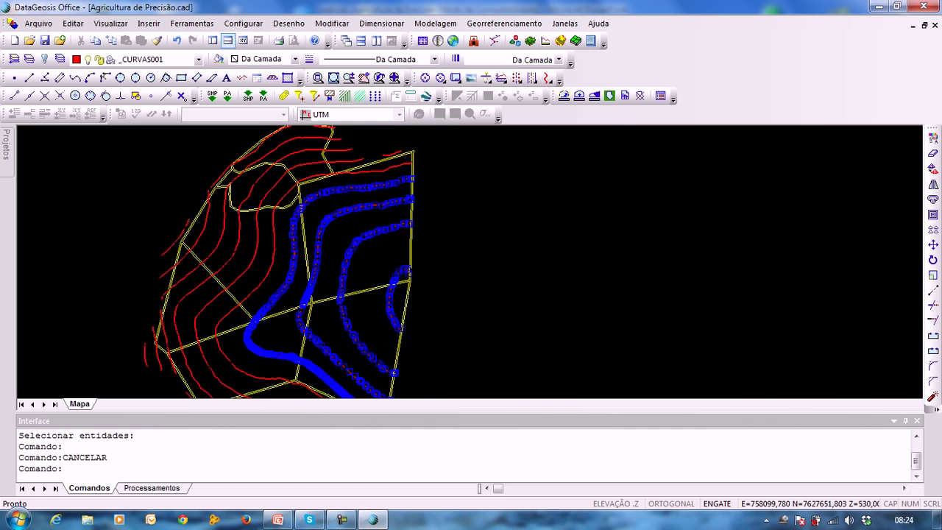
left_click(315, 182)
left_click(304, 153)
left_click(300, 151)
left_click(297, 151)
scroll(292, 138, "up", 2)
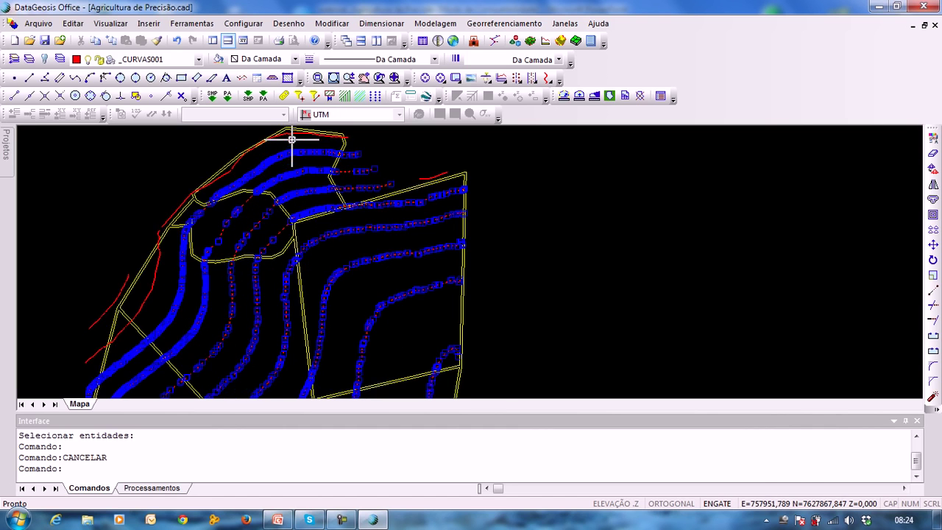
middle_click_drag(196, 263, 242, 174)
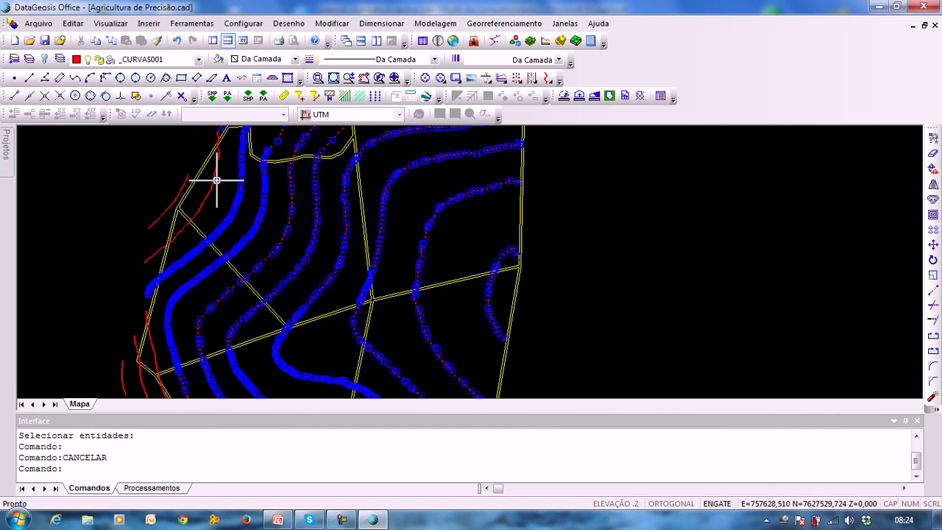
left_click(204, 198)
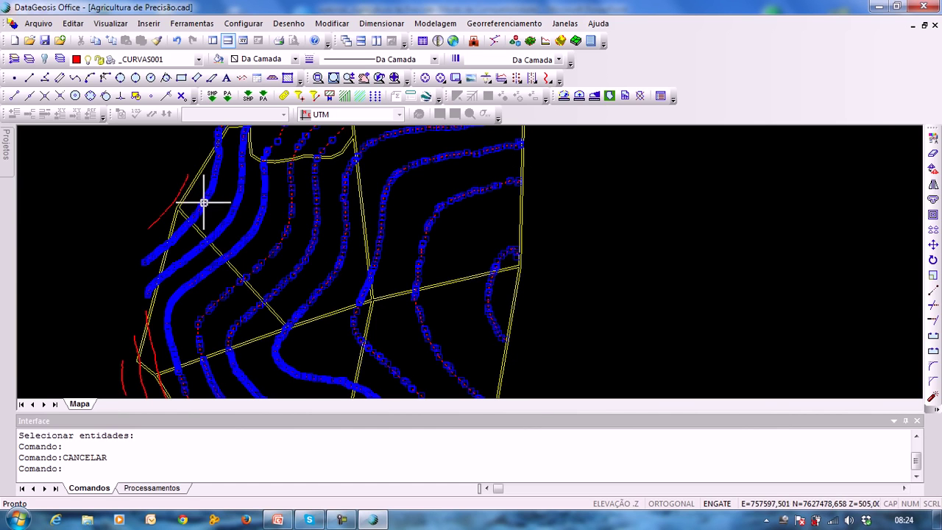
middle_click_drag(203, 236, 219, 204)
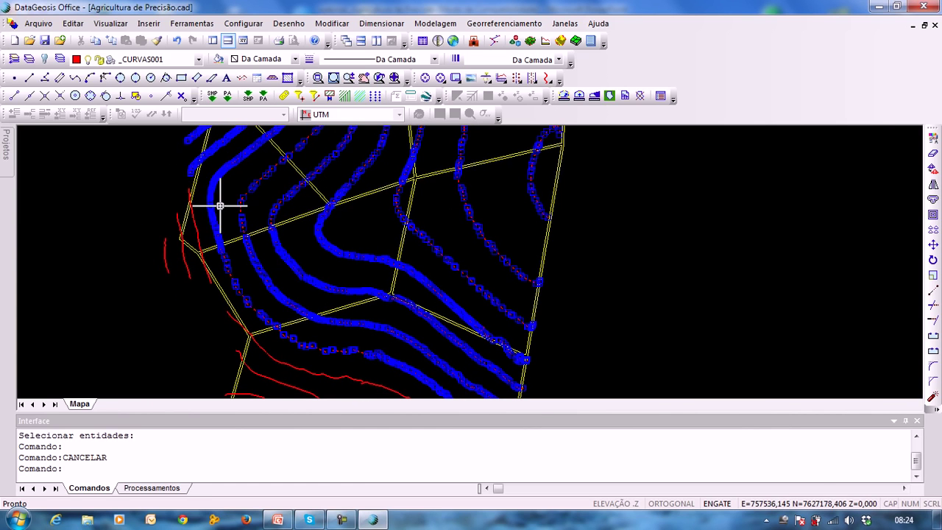
left_click(183, 261)
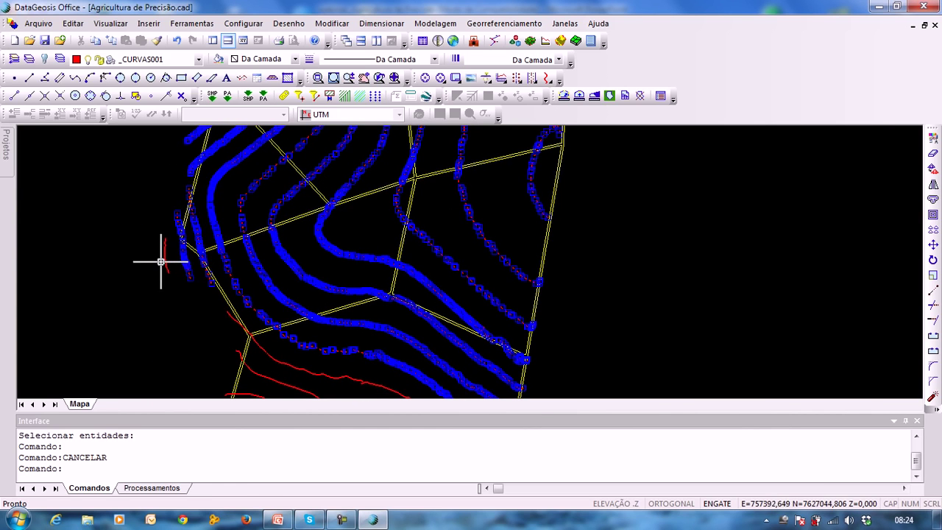
middle_click_drag(201, 285, 201, 158)
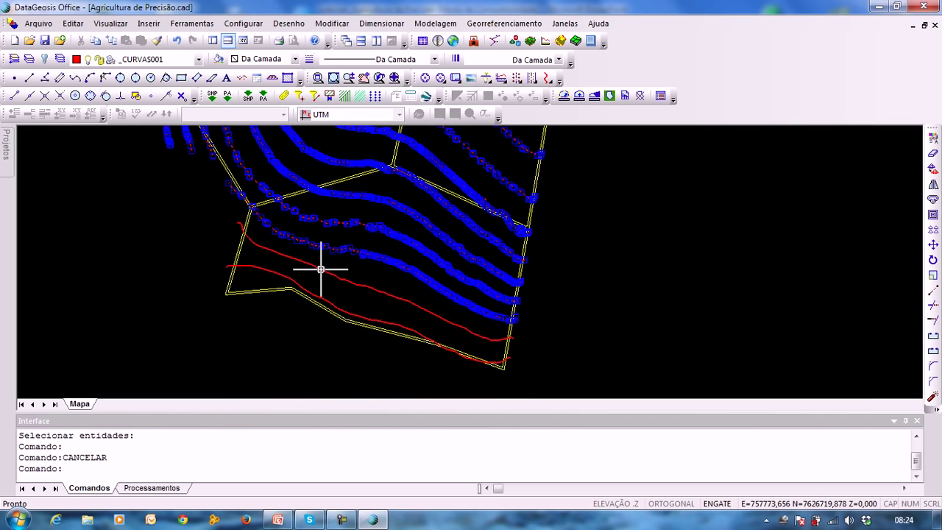
left_click(305, 264)
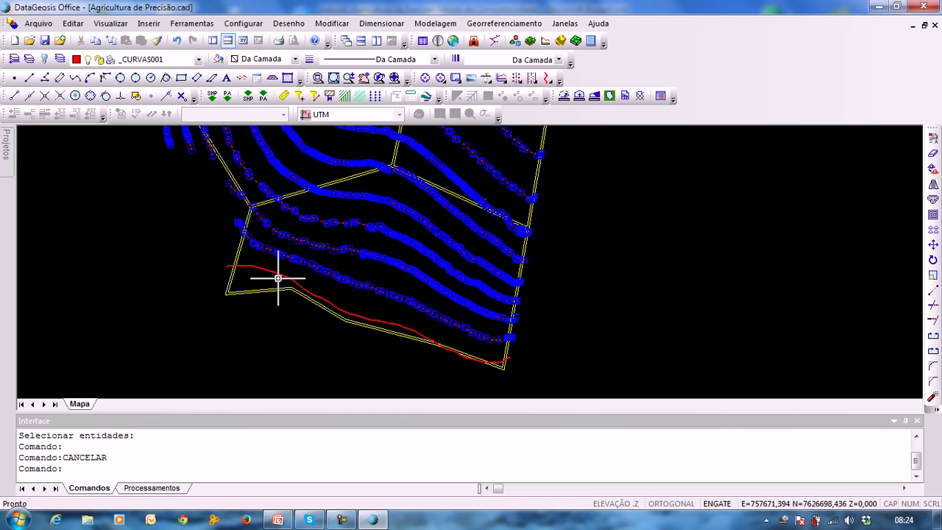
middle_click_drag(374, 268, 336, 357)
scroll(389, 210, "down", 5)
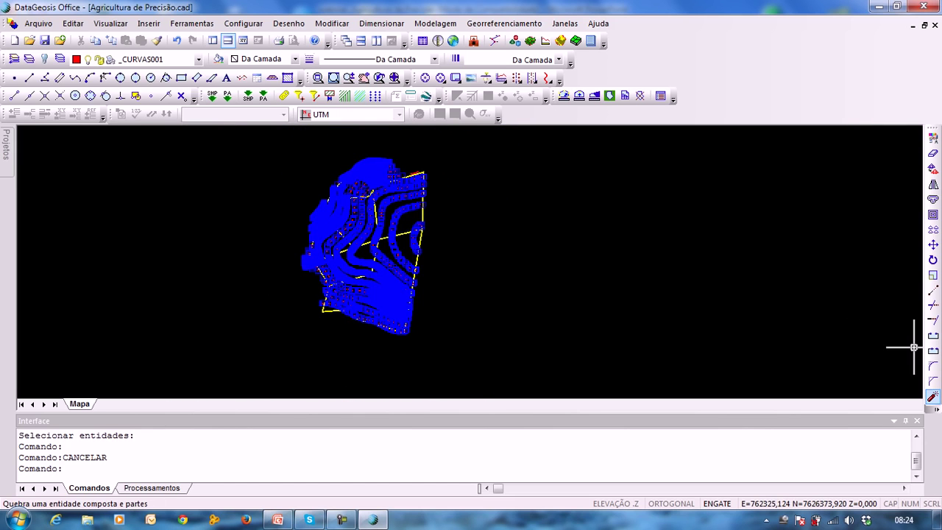
left_click(933, 398)
Start the precision agriculture simplification of trails or contour lines and select the contours crossing the eastern plots
middle_click_drag(442, 316, 419, 215)
left_click(192, 23)
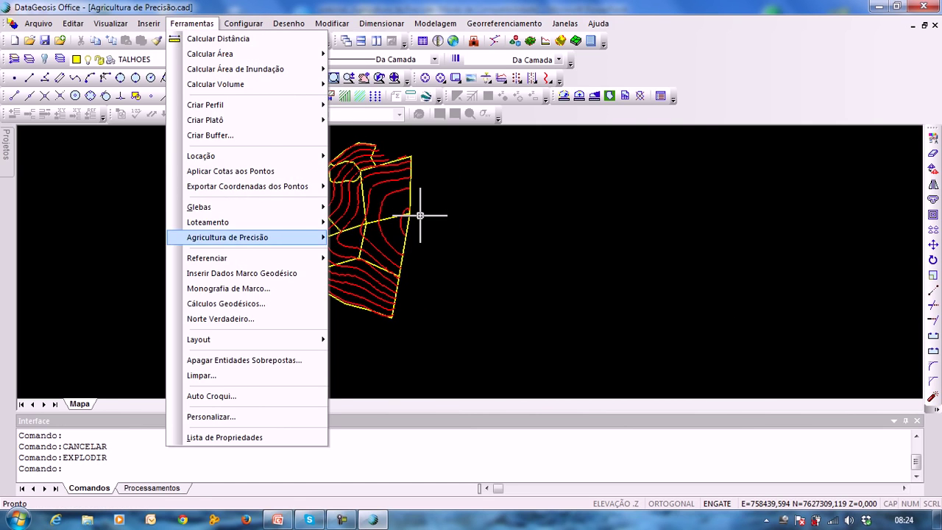
mouse_move(243, 237)
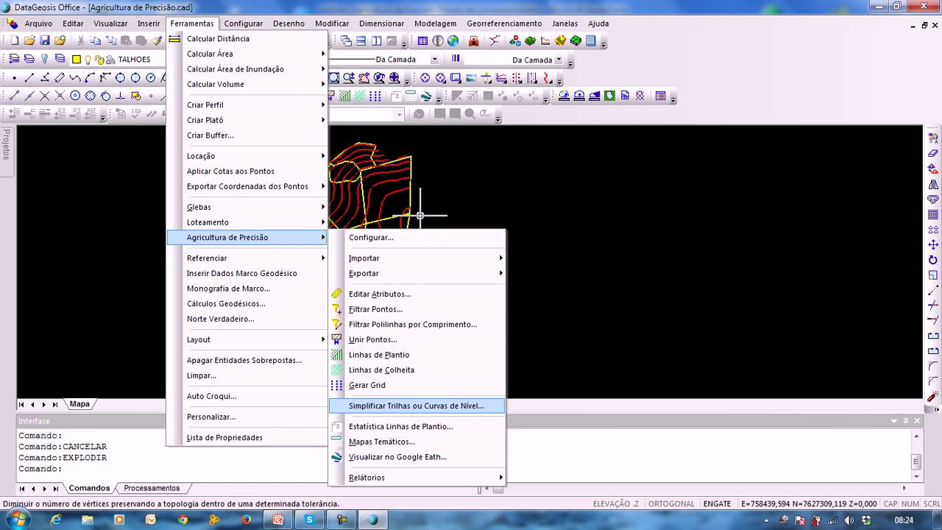
left_click(413, 406)
scroll(421, 204, "up", 3)
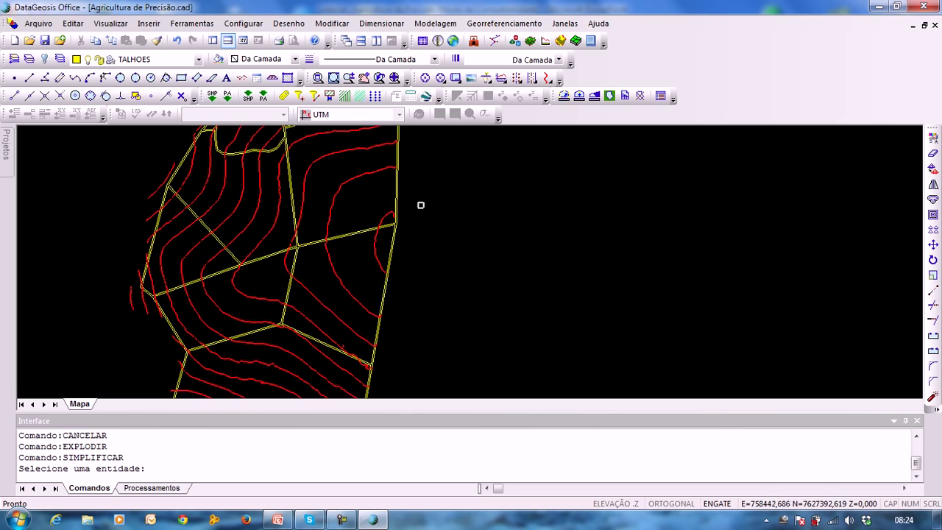
left_click(385, 218)
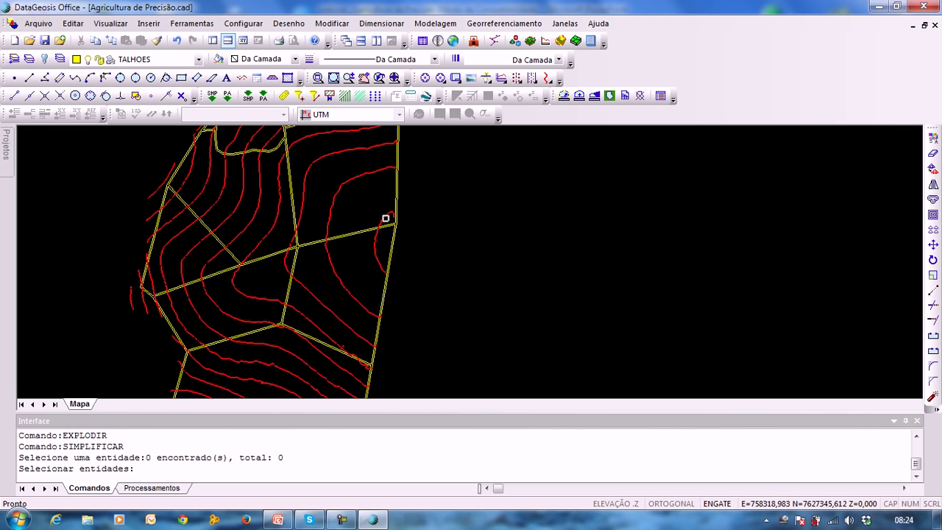
left_click(343, 185)
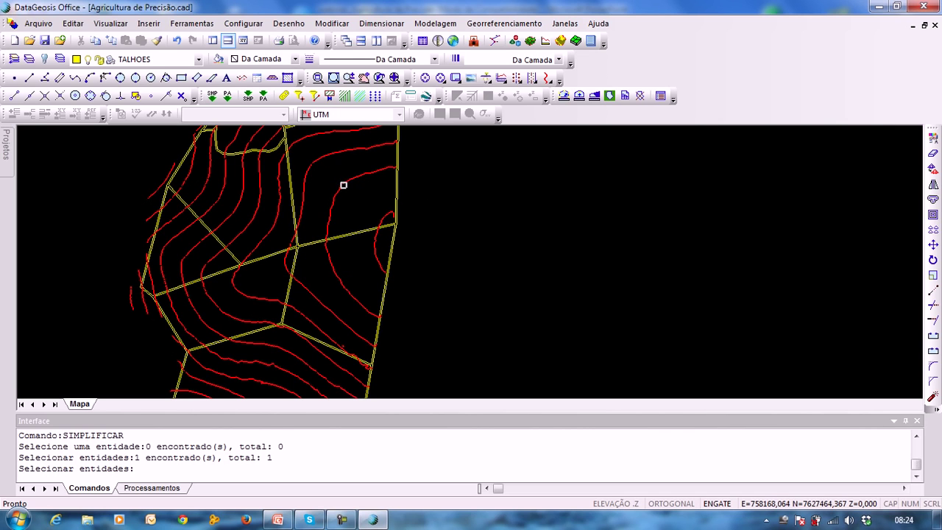
left_click(312, 165)
left_click(317, 168)
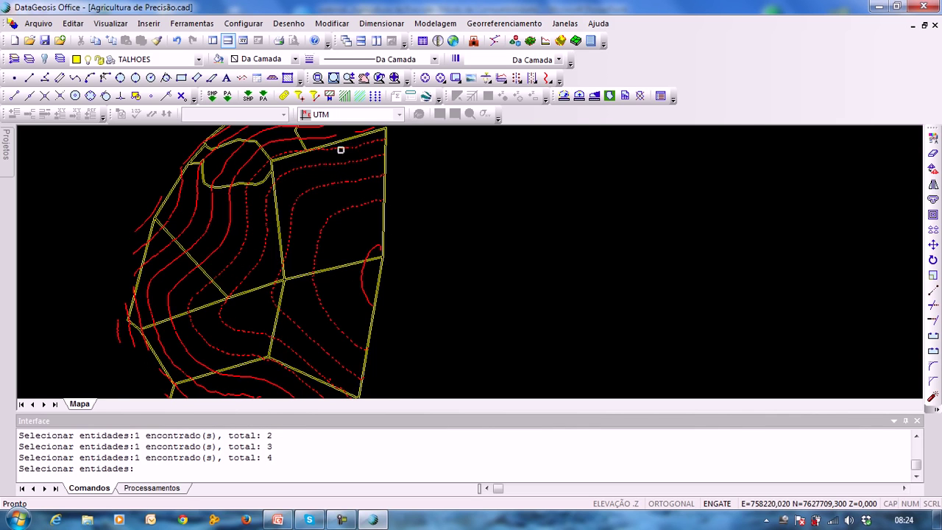
Add the contours through the northern and northwestern plots to the simplification selection
scroll(341, 150, "up", 2)
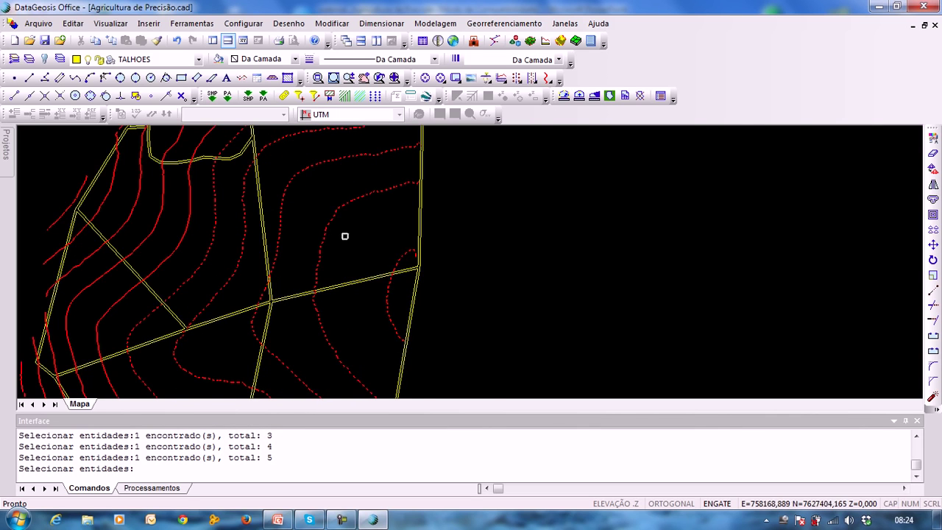
middle_click_drag(268, 227, 368, 307)
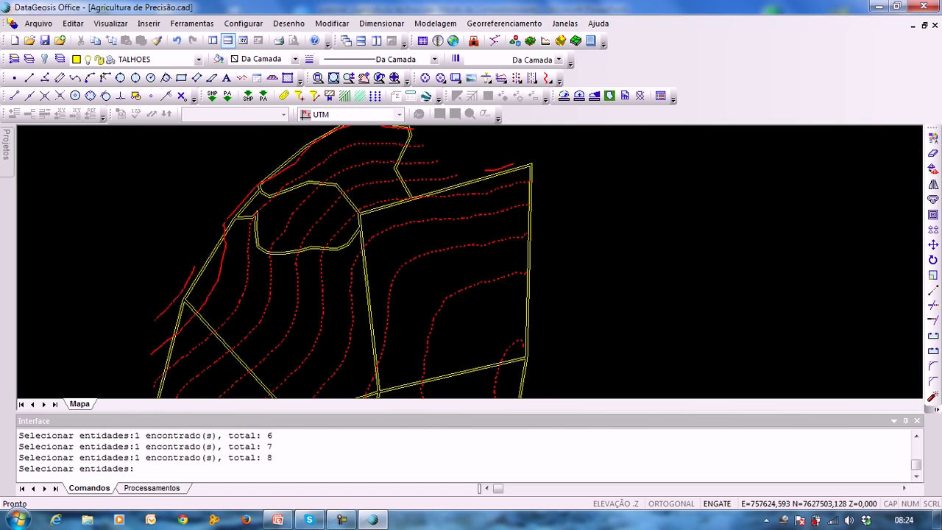
scroll(236, 211, "up", 2)
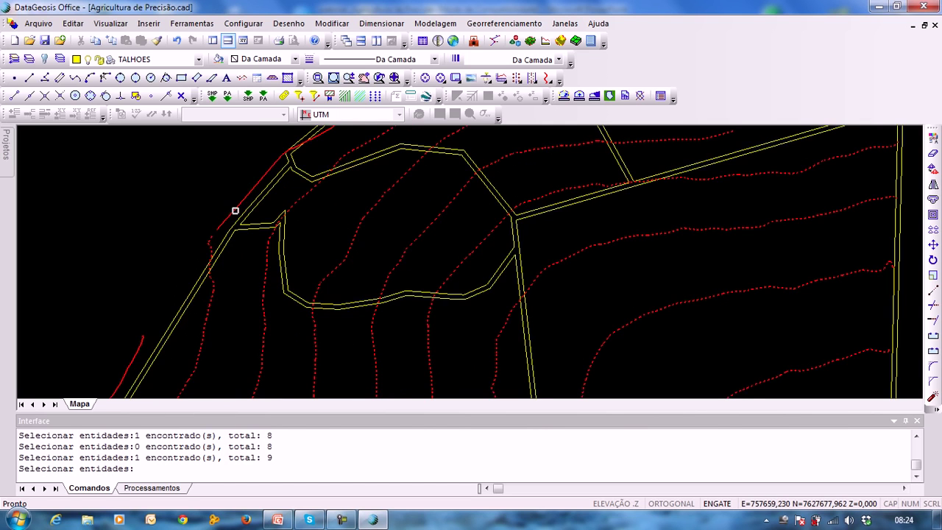
middle_click_drag(408, 196, 220, 321)
scroll(425, 315, "down", 1)
scroll(423, 354, "down", 3)
middle_click_drag(389, 346, 397, 304)
Add the short contours at the western edge and the contours of the southern plot to the simplification selection
scroll(390, 309, "up", 3)
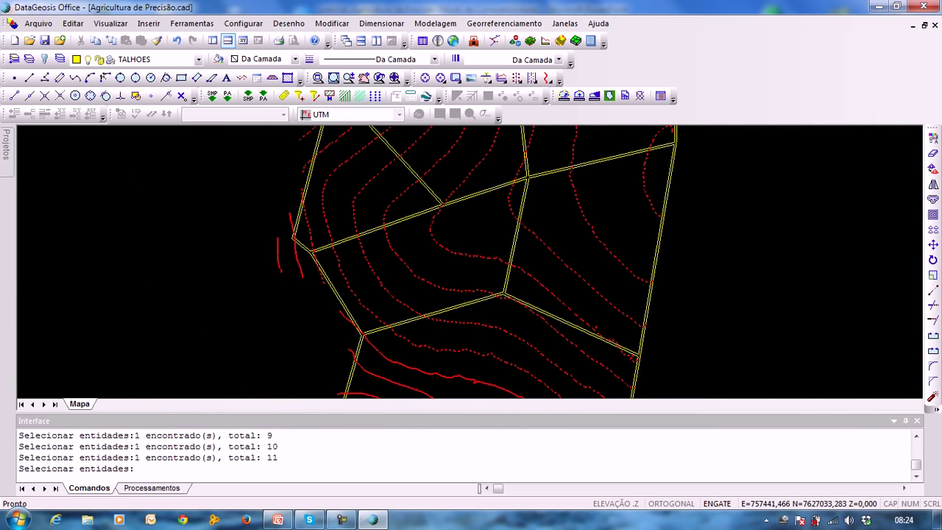
left_click(277, 261)
middle_click_drag(300, 299, 230, 131)
left_click(393, 248)
left_click(407, 214)
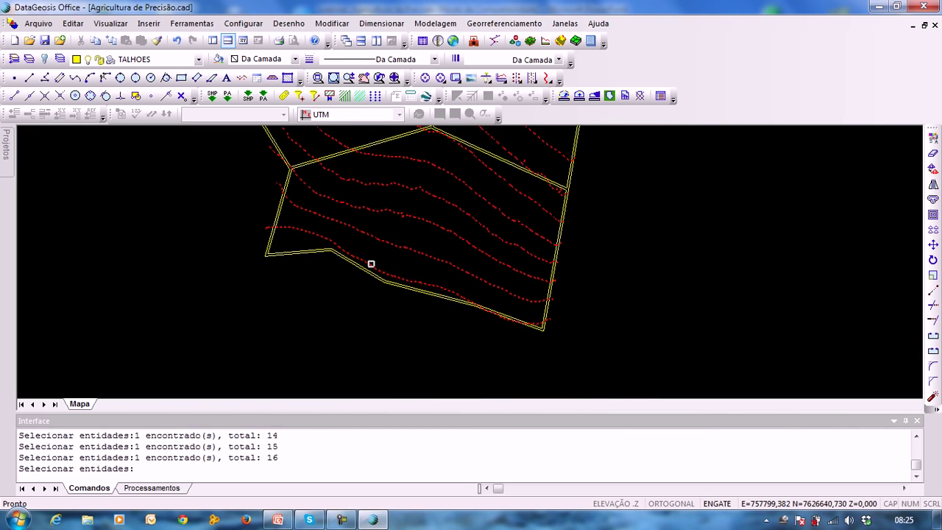
middle_click_drag(371, 264, 327, 357)
Finish the selection and simplify the contours with a tolerance of 4,00 m
key("Return")
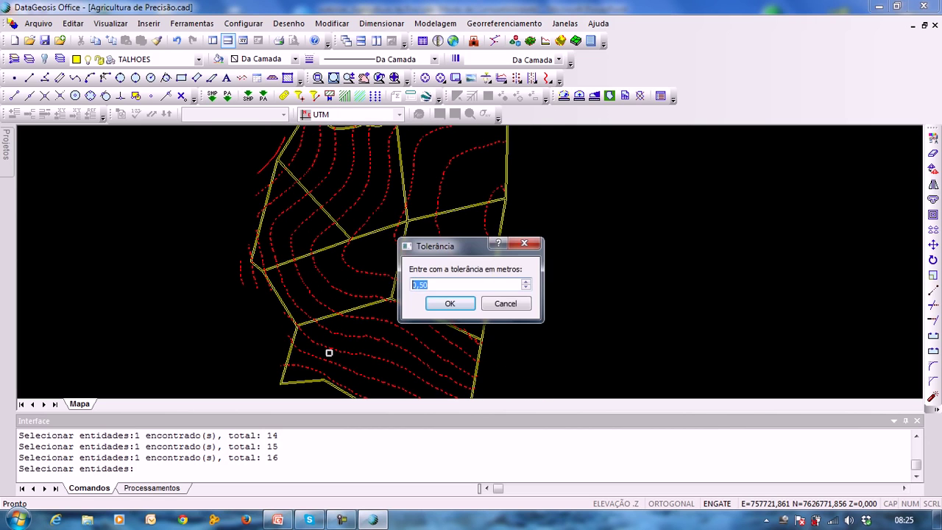
left_click_drag(442, 245, 602, 178)
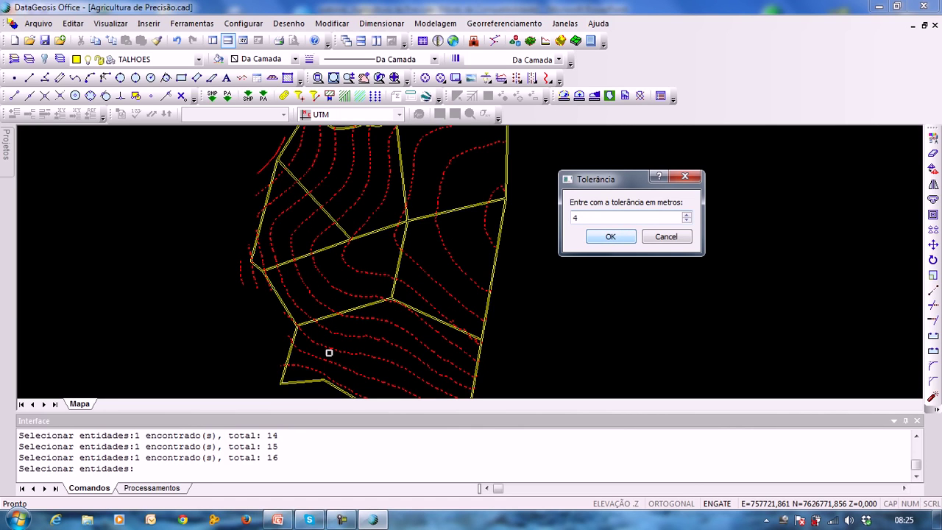
type(",00")
key("Return")
Inspect the vertices of two simplified contours in the eastern plots, then clear the selection
middle_click_drag(576, 218, 562, 256)
left_click(434, 179)
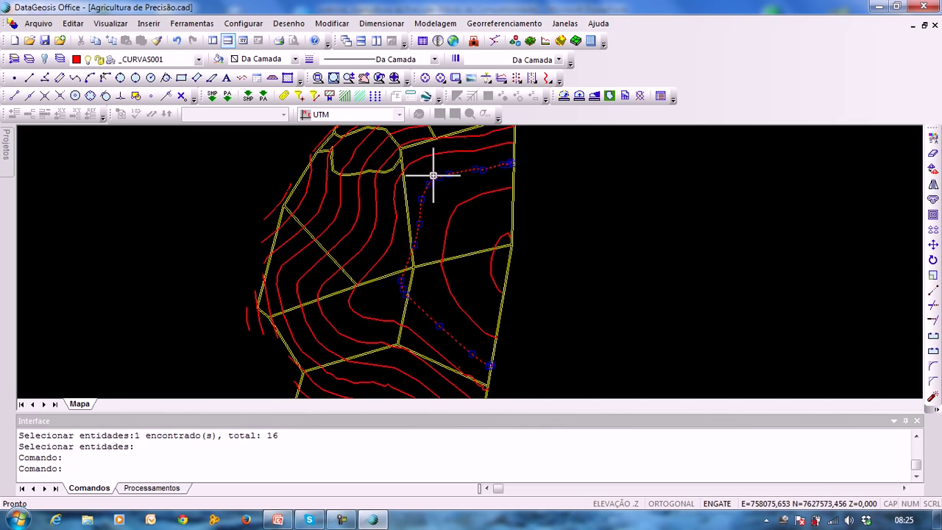
left_click(483, 199)
scroll(469, 252, "down", 2)
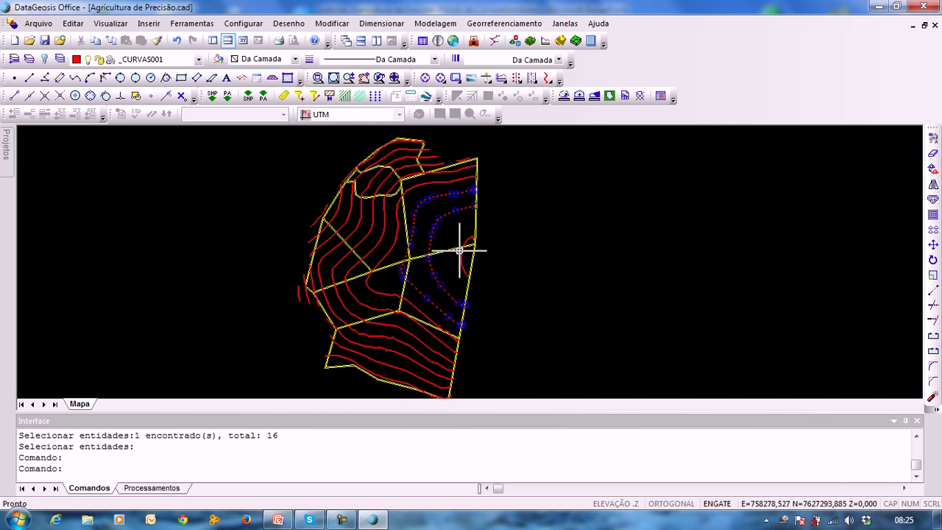
middle_click_drag(423, 233, 422, 220)
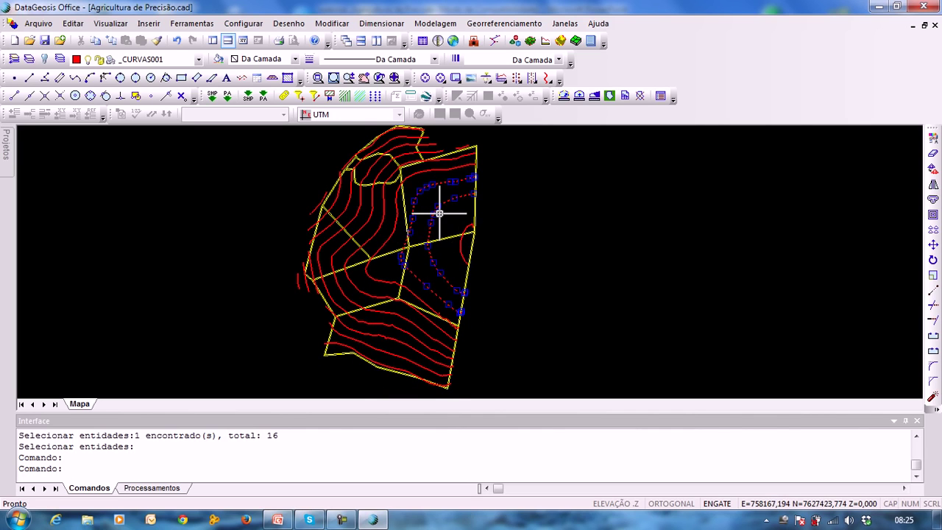
key("Escape")
Start a second contour simplification and select the four easternmost contours, from the small eastern curve inward
key("alt+f")
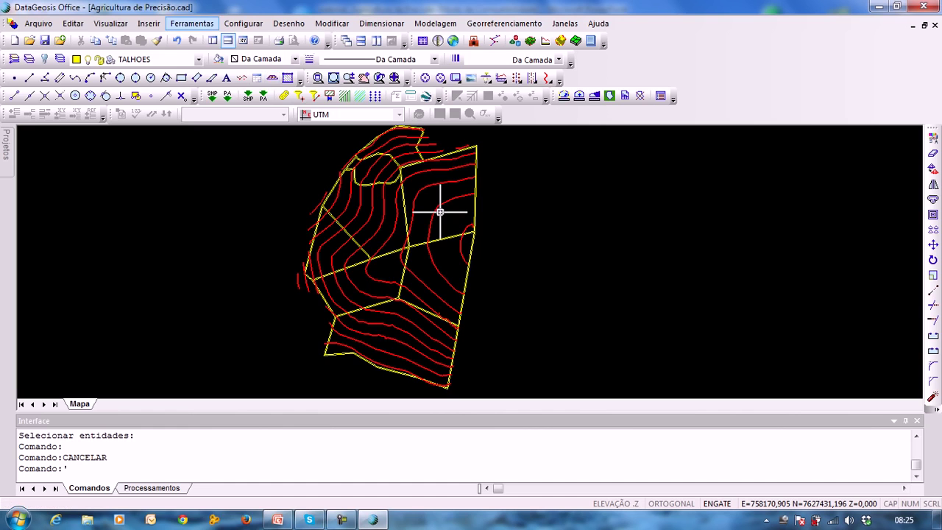
key("Right")
key("Right")
mouse_move(192, 24)
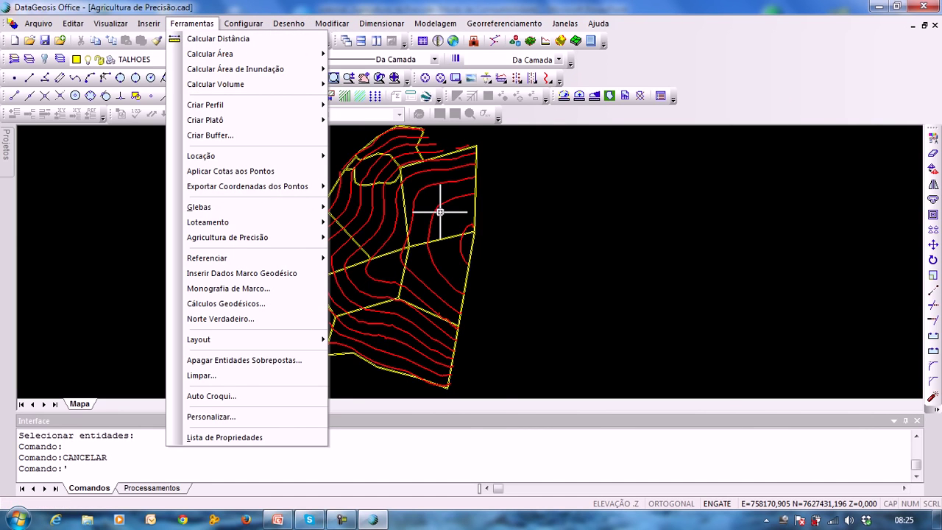
mouse_move(227, 238)
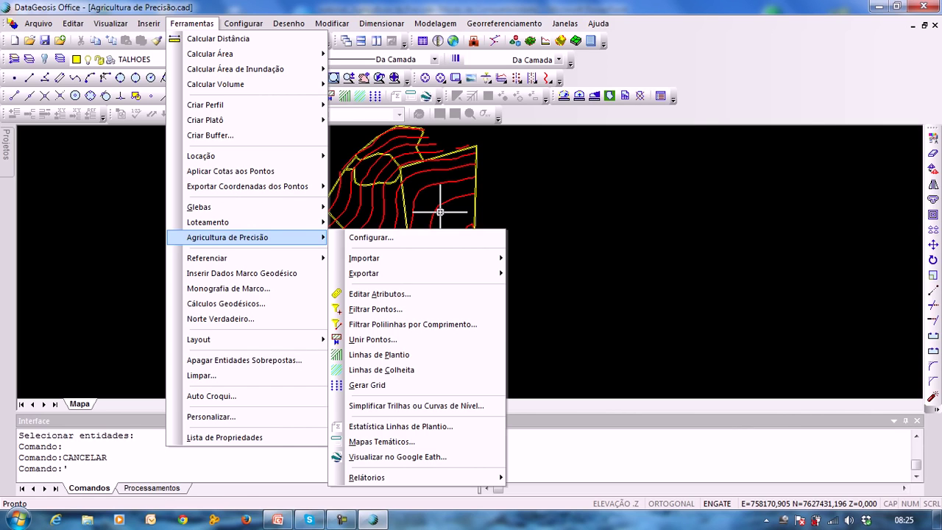
key("Right")
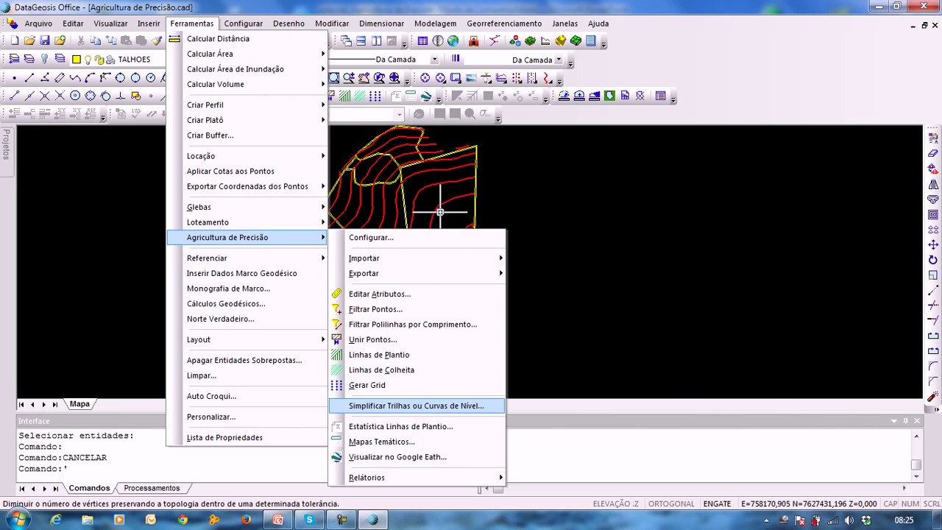
left_click(416, 405)
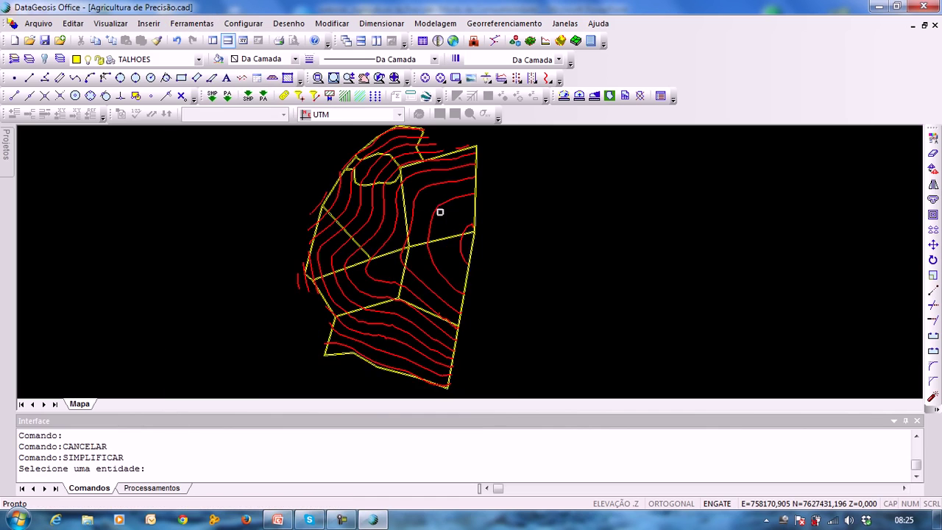
scroll(471, 234, "up", 2)
left_click(452, 221)
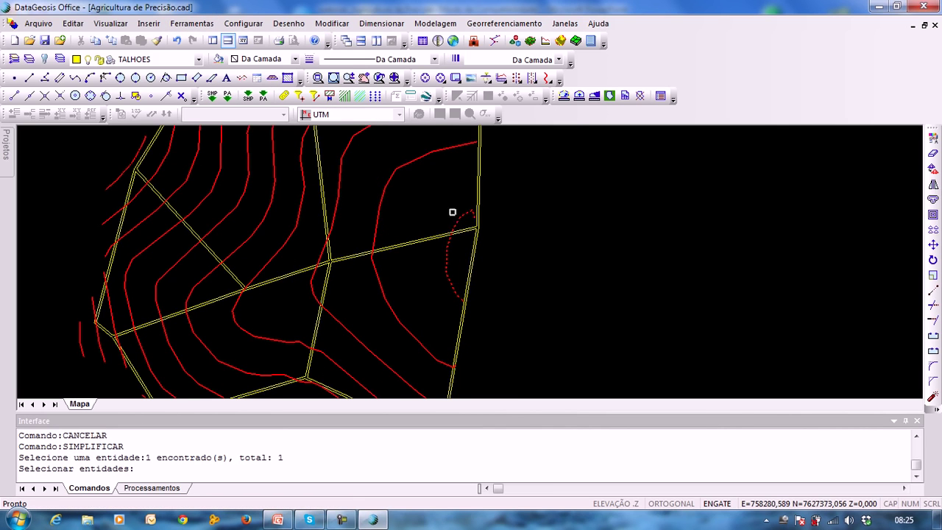
left_click(404, 170)
scroll(383, 173, "up", 3)
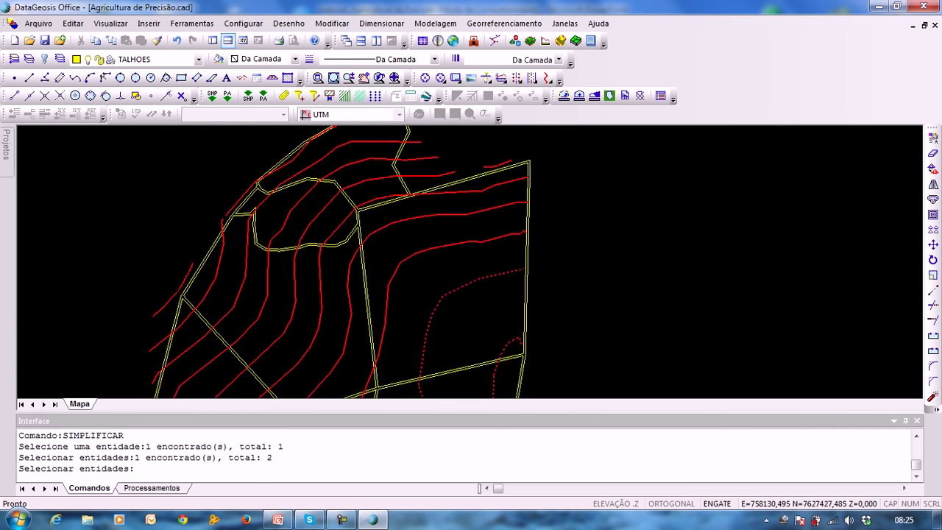
left_click(406, 222)
left_click(375, 180)
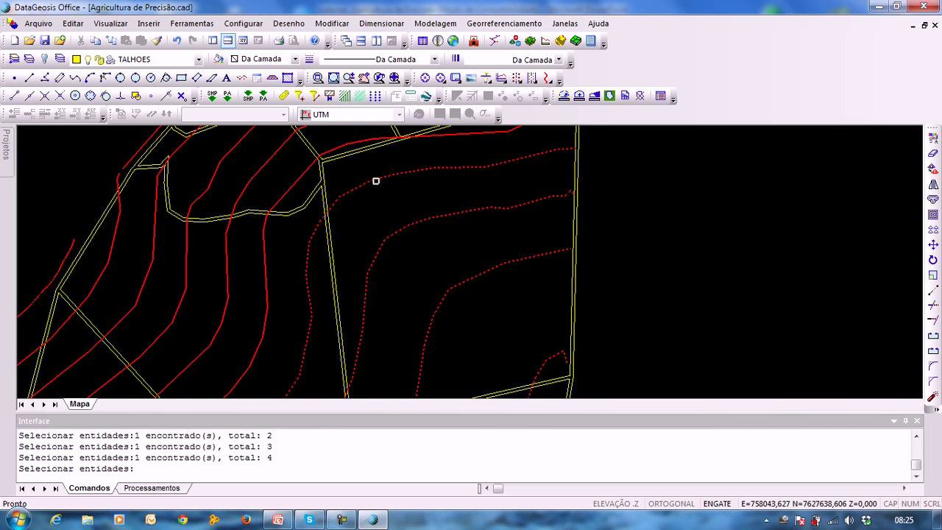
Extend the second simplification selection with the contours around the rounded northern plot and along the northwestern boundary
middle_click_drag(450, 172, 398, 256)
left_click(442, 222)
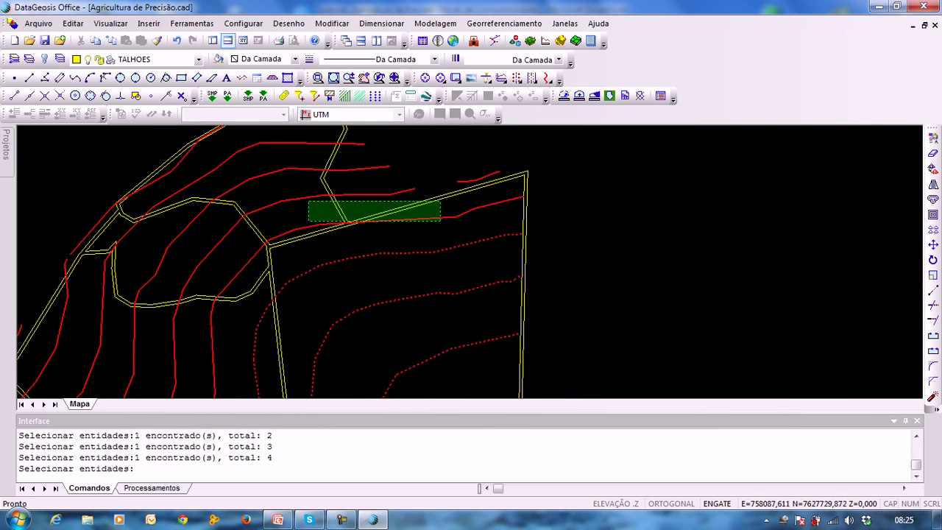
left_click(445, 217)
left_click(310, 198)
middle_click_drag(154, 204, 322, 187)
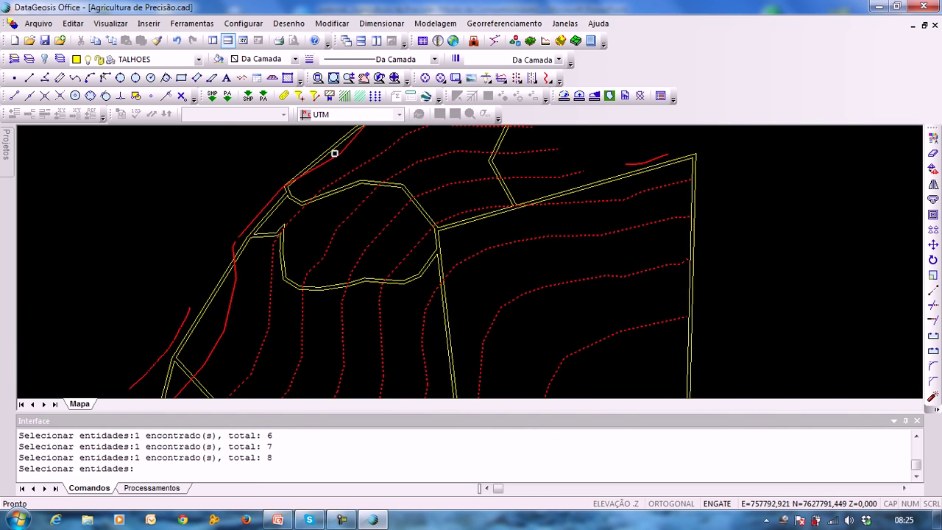
scroll(259, 230, "up", 2)
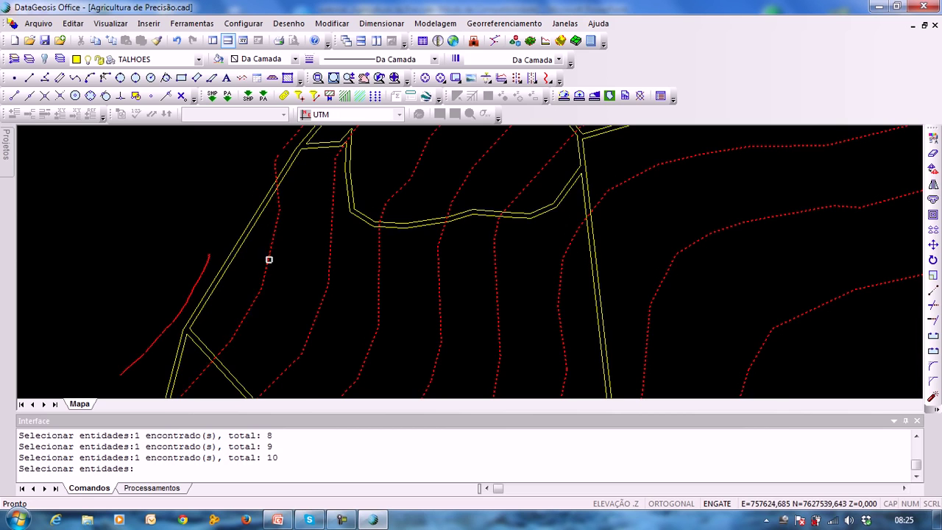
Complete the second simplification selection with the short western-edge contours and the southern plot's contours
middle_click_drag(293, 315, 326, 75)
scroll(368, 236, "down", 2)
scroll(372, 254, "up", 1)
middle_click_drag(397, 324, 321, 241)
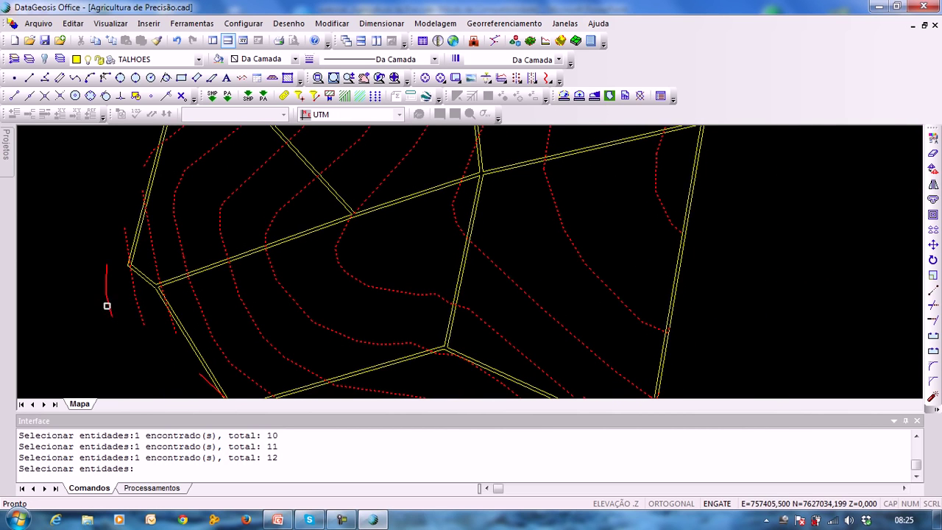
middle_click_drag(301, 331, 287, 208)
left_click(313, 370)
left_click(312, 376)
middle_click_drag(312, 375, 405, 272)
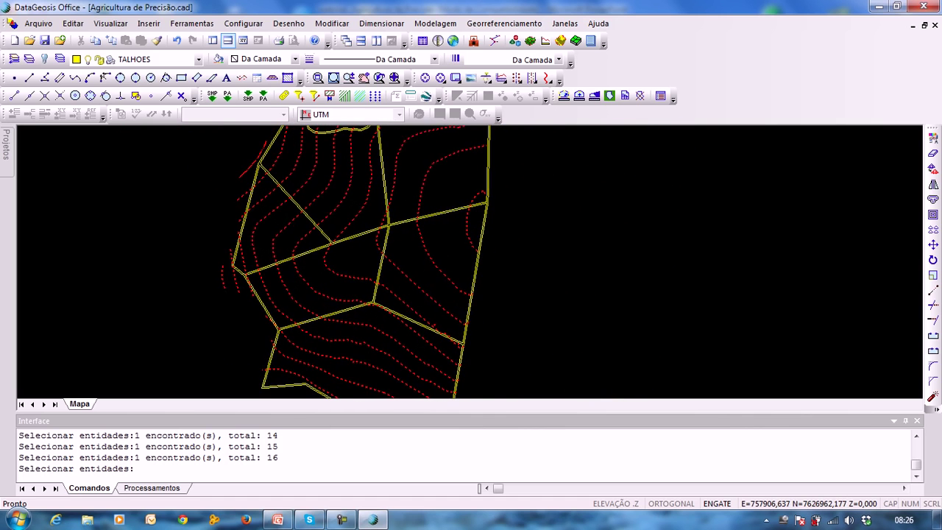
Simplify the selected contours again with a tolerance of 10,00 m, closing the help window opened by mistake
key("Return")
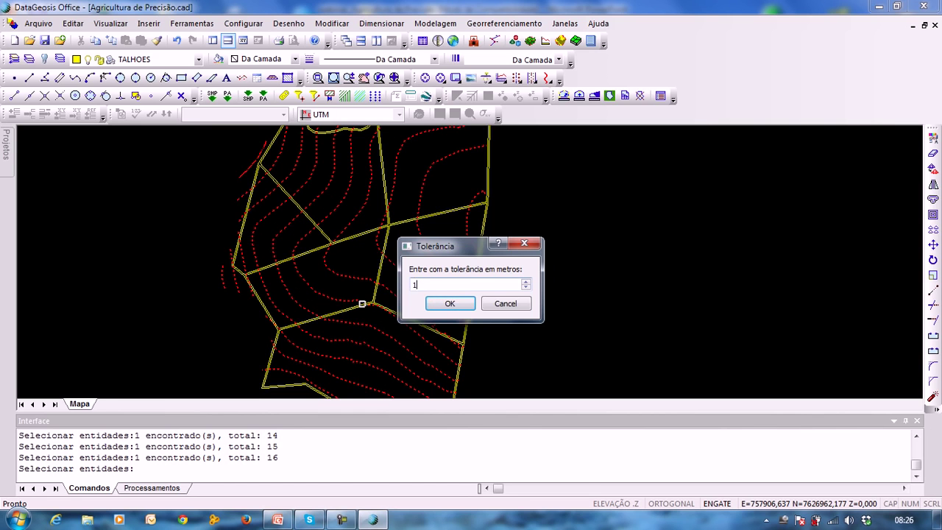
key("F1")
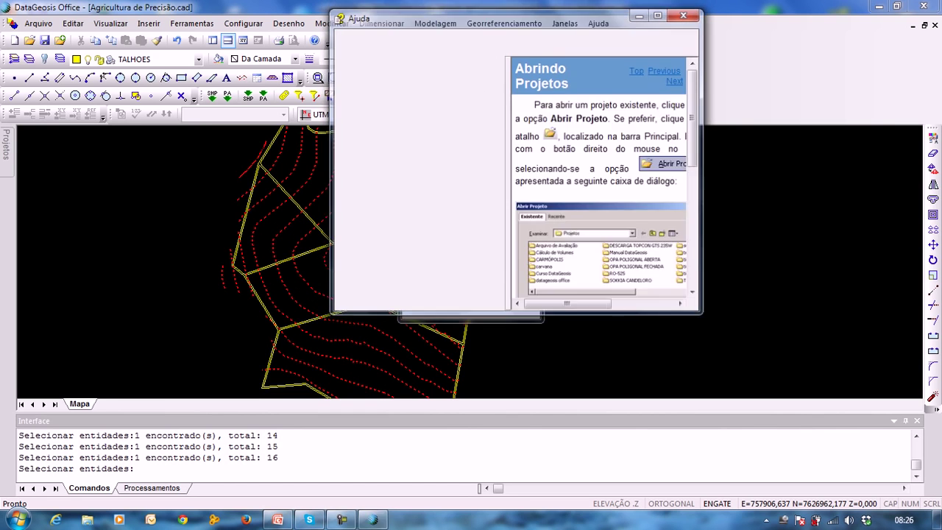
key("alt+F4")
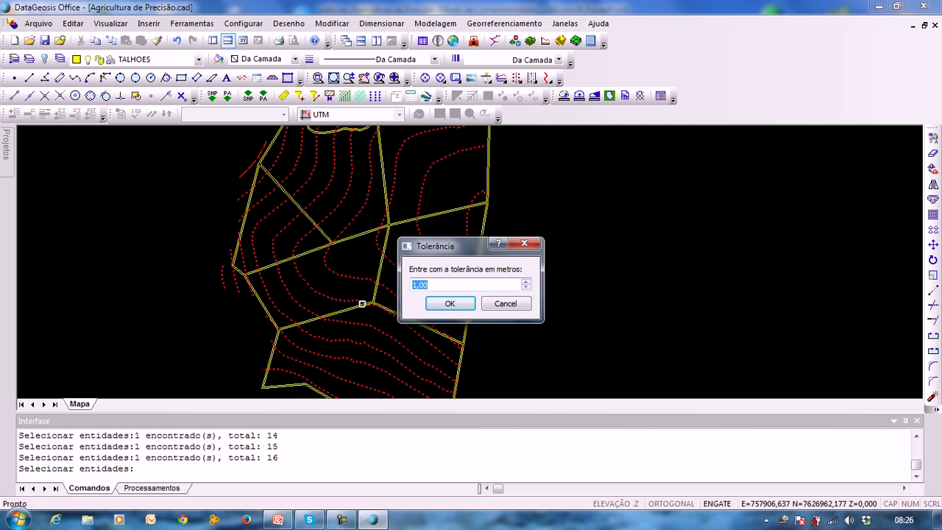
left_click_drag(441, 245, 602, 208)
left_click(610, 265)
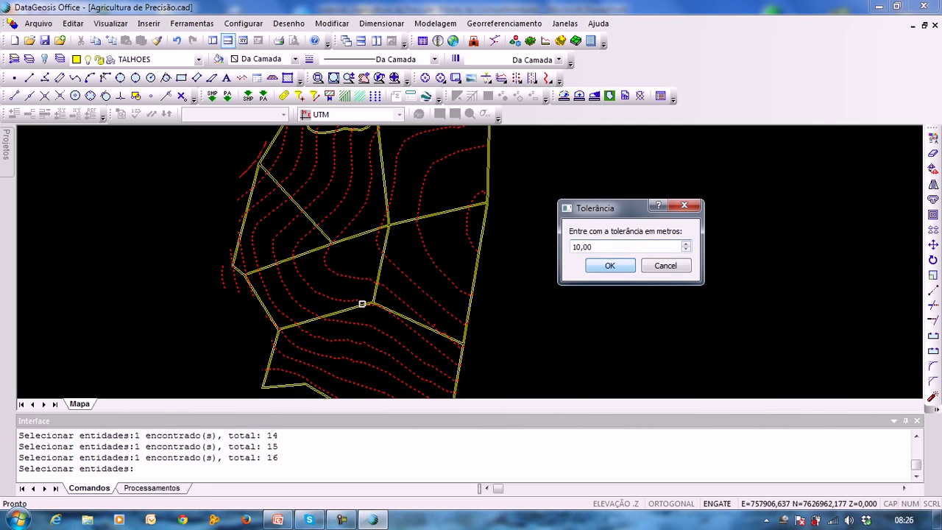
Inspect the vertices of one resimplified contour crossing the eastern plots up close, then clear the selection
middle_click_drag(508, 211, 535, 278)
left_click(422, 211)
middle_click_drag(425, 213, 410, 233)
scroll(410, 232, "up", 6)
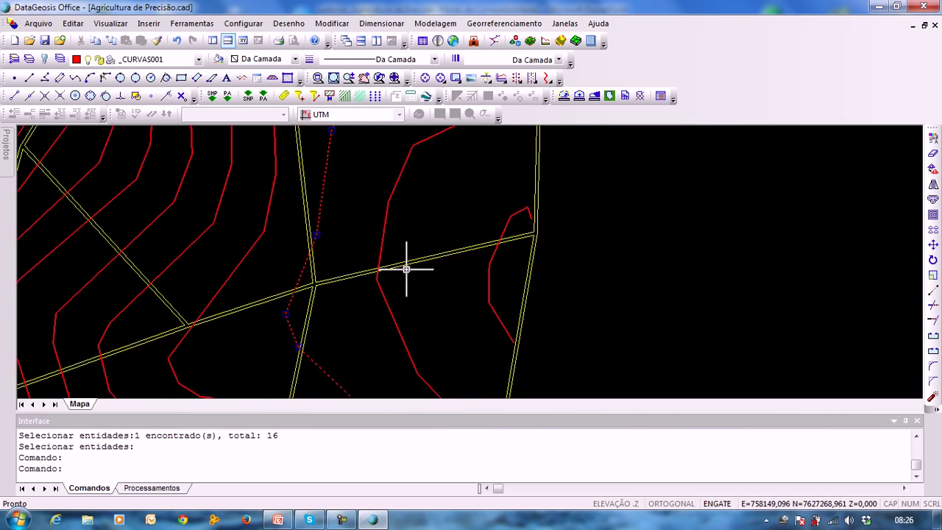
scroll(337, 305, "down", 3)
middle_click_drag(346, 286, 392, 243)
key("Escape")
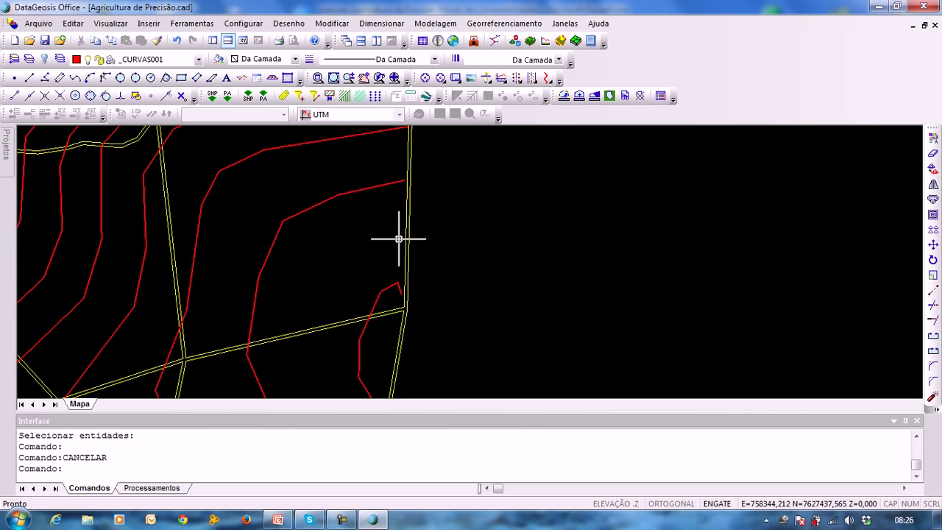
Move the hooked end vertex of the short contour near the eastern plots' shared corner onto the eastern plot boundary, then clear the selection
scroll(403, 286, "up", 2)
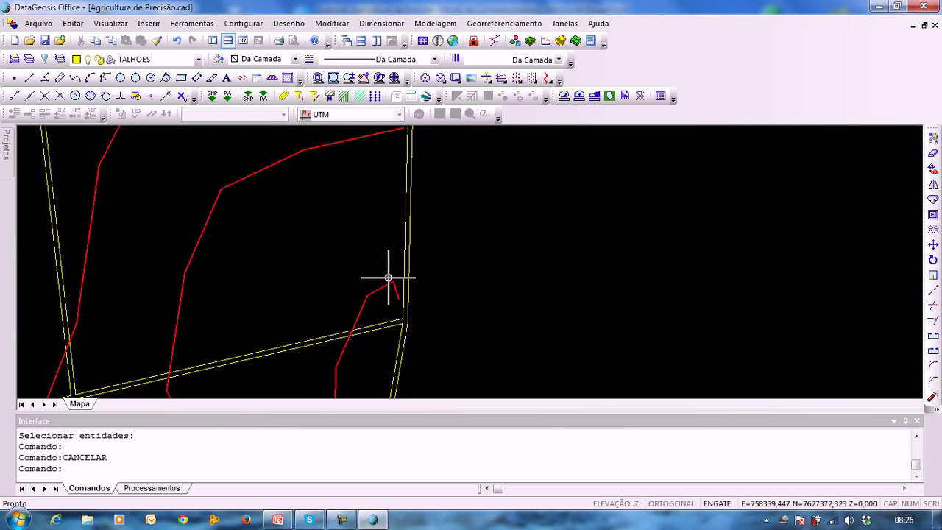
middle_click_drag(339, 197, 309, 359)
scroll(318, 210, "down", 3)
middle_click_drag(367, 204, 473, 251)
middle_click_drag(318, 266, 323, 185)
scroll(420, 275, "up", 5)
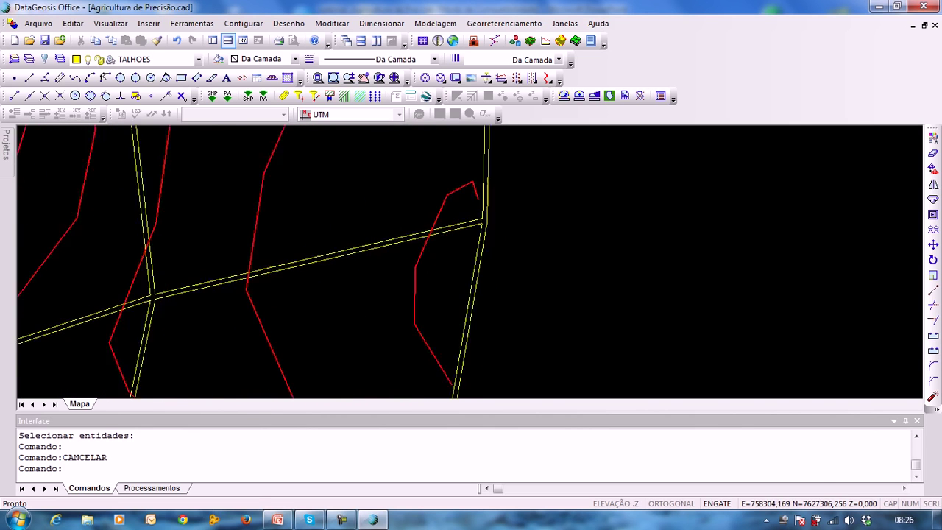
left_click(382, 247)
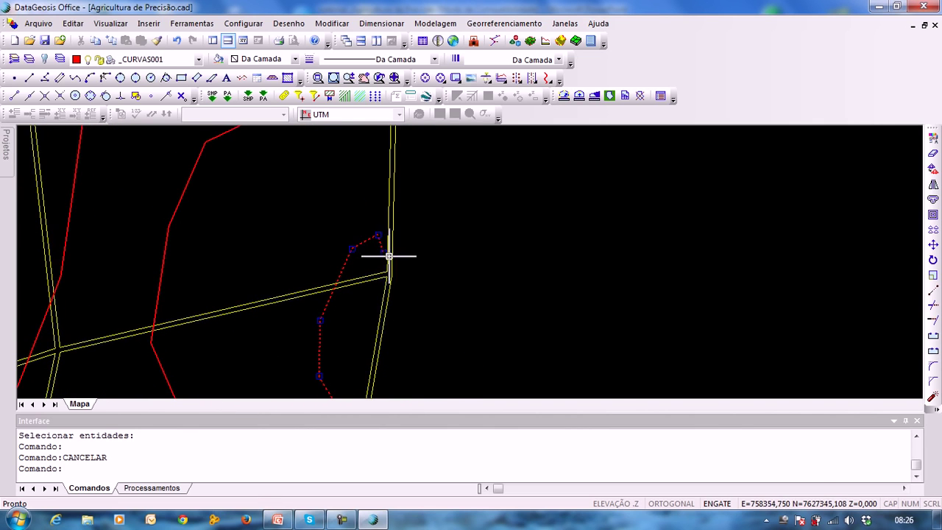
left_click(384, 252)
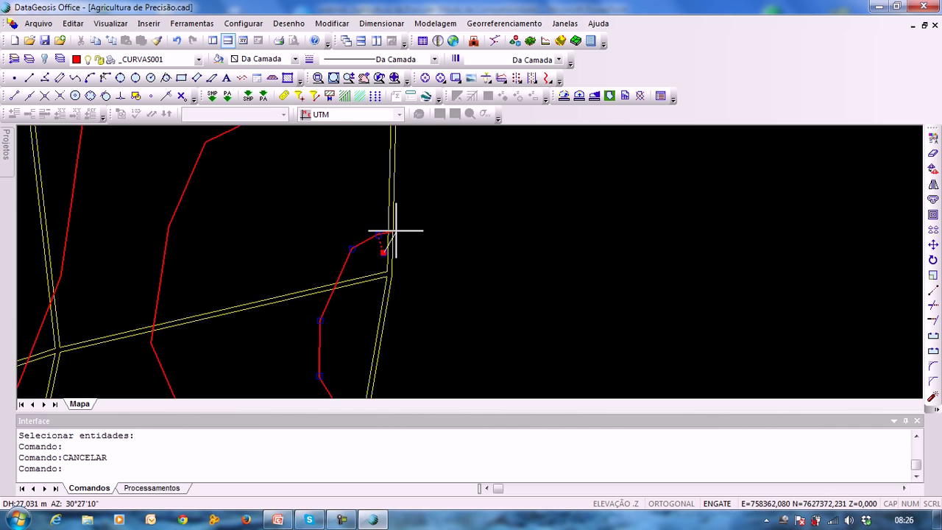
scroll(397, 231, "up", 4)
left_click(379, 228)
scroll(379, 227, "down", 4)
scroll(351, 284, "up", 1)
middle_click_drag(351, 284, 427, 157)
scroll(357, 279, "down", 2)
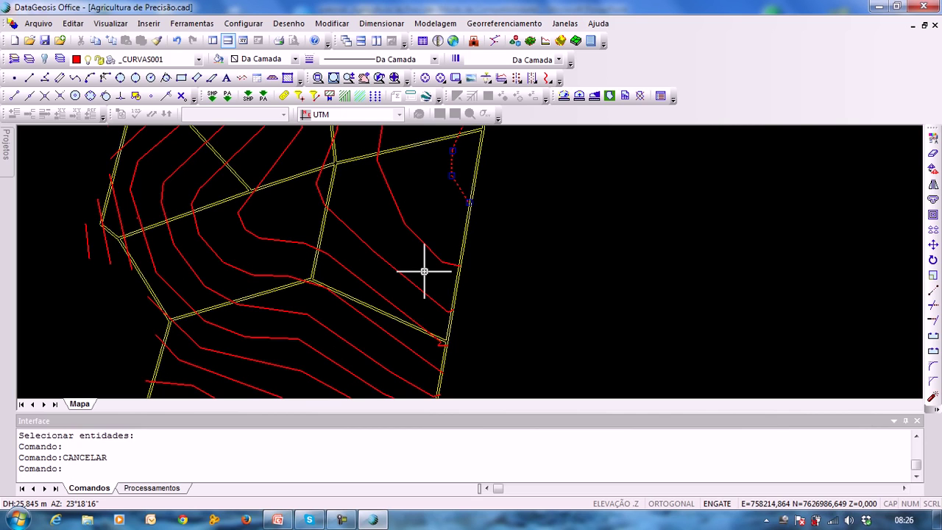
key("Escape")
Remove the stray vertices that kink the eastern ends of the two contours near the lower eastern plot corner
scroll(342, 352, "up", 2)
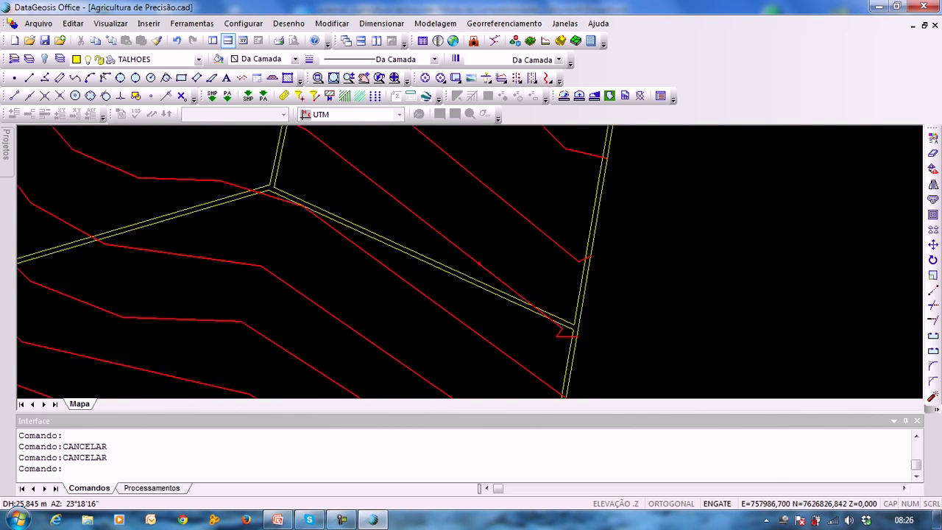
middle_click_drag(310, 306, 193, 223)
left_click(441, 251)
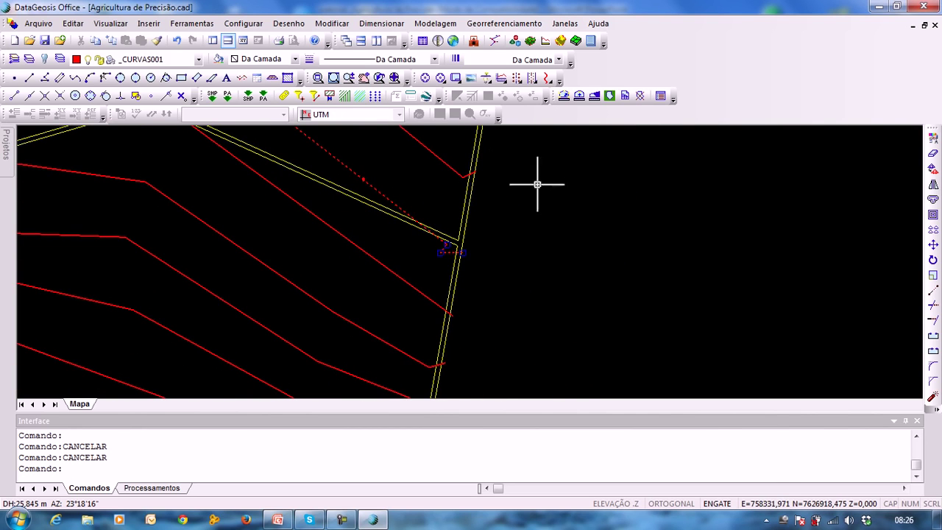
key("Down")
key("Left")
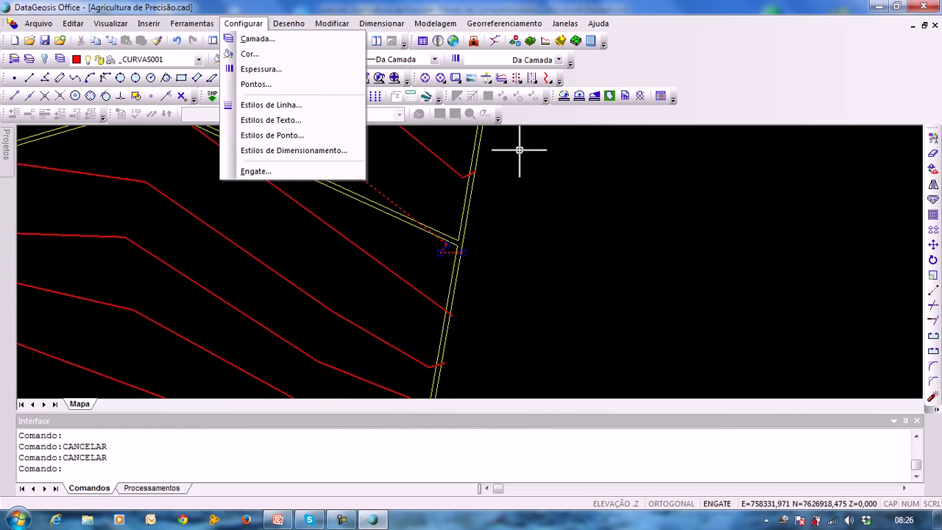
key("Right")
key("Right")
key("Down")
key("Down")
key("Right")
key("Down")
key("Down")
key("Down")
key("Down")
key("Return")
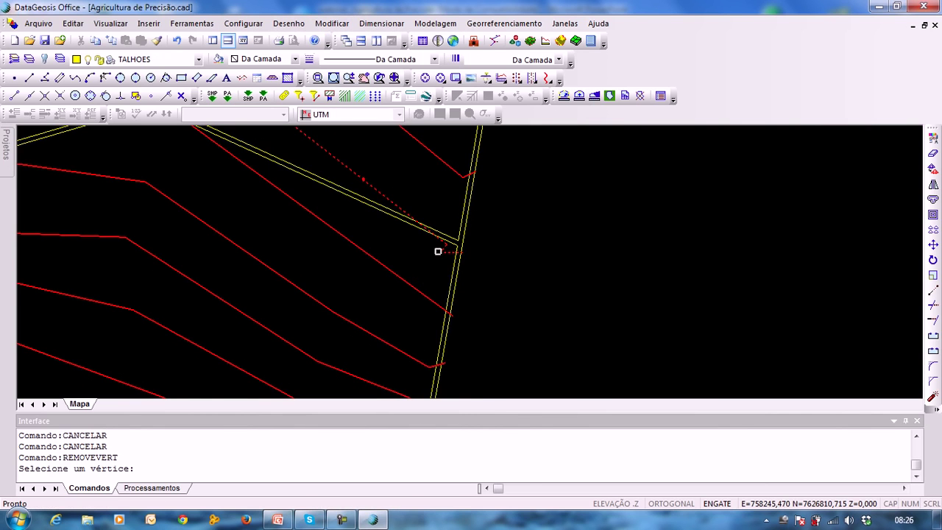
middle_click_drag(354, 199, 322, 233)
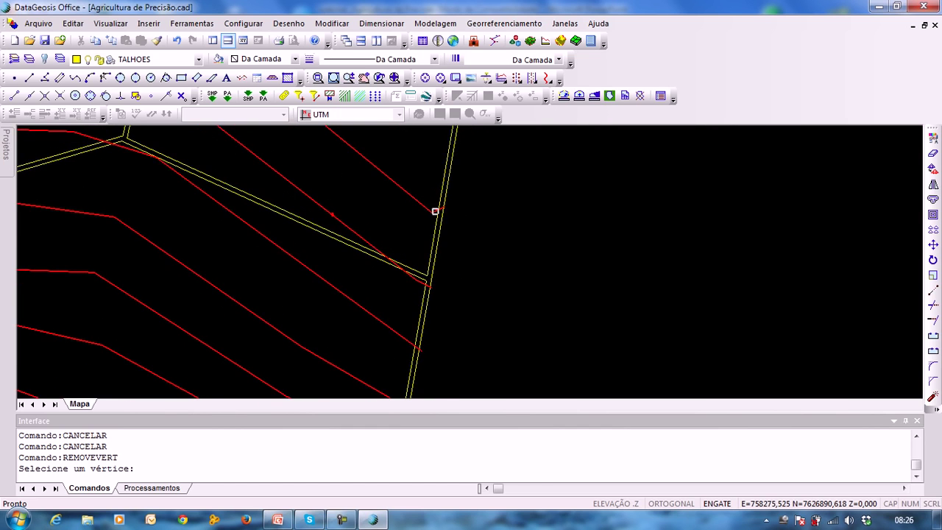
scroll(347, 204, "down", 2)
Examine the contours across all plots for remaining kinks and leave the vertex removal command
middle_click_drag(347, 204, 343, 255)
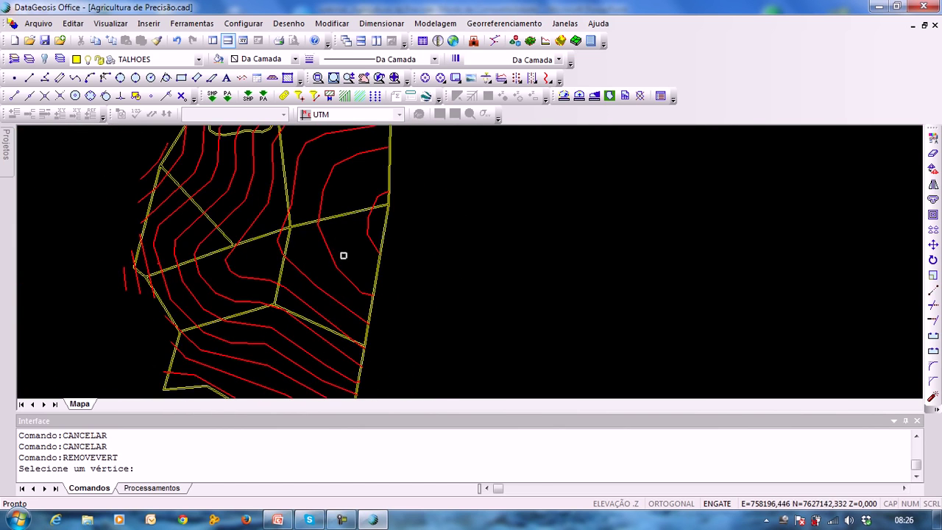
scroll(360, 289, "up", 2)
mouse_move(323, 192)
middle_mouse_down()
mouse_move(311, 342)
mouse_move(397, 265)
mouse_move(352, 243)
mouse_move(365, 163)
middle_mouse_up()
scroll(310, 342, "down", 1)
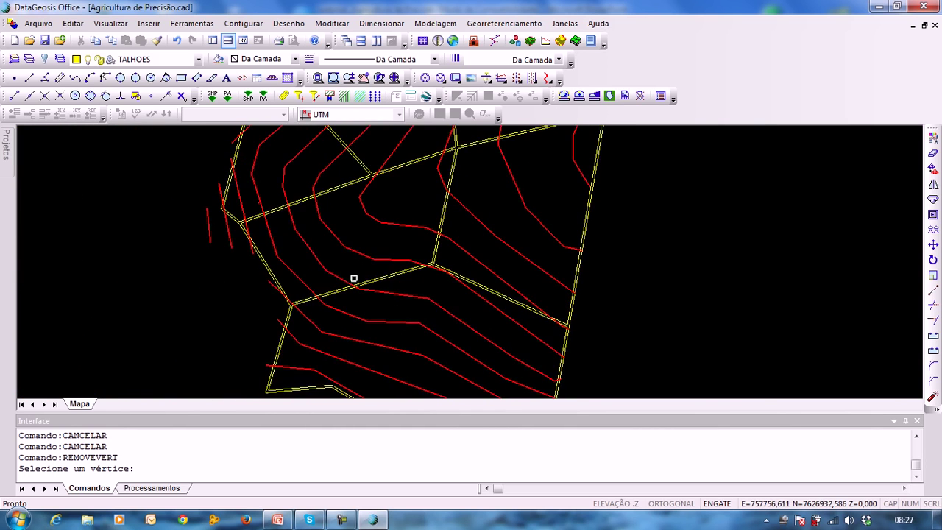
middle_click_drag(353, 275, 352, 200)
mouse_move(427, 208)
middle_mouse_down()
mouse_move(385, 288)
mouse_move(412, 243)
mouse_move(394, 283)
middle_mouse_up()
middle_click_drag(401, 181, 381, 283)
scroll(381, 242, "down", 3)
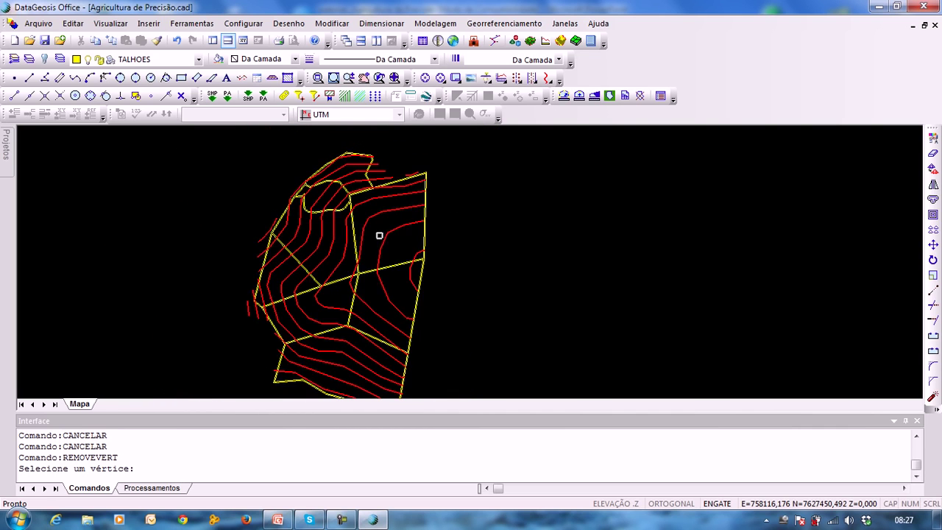
key("Escape")
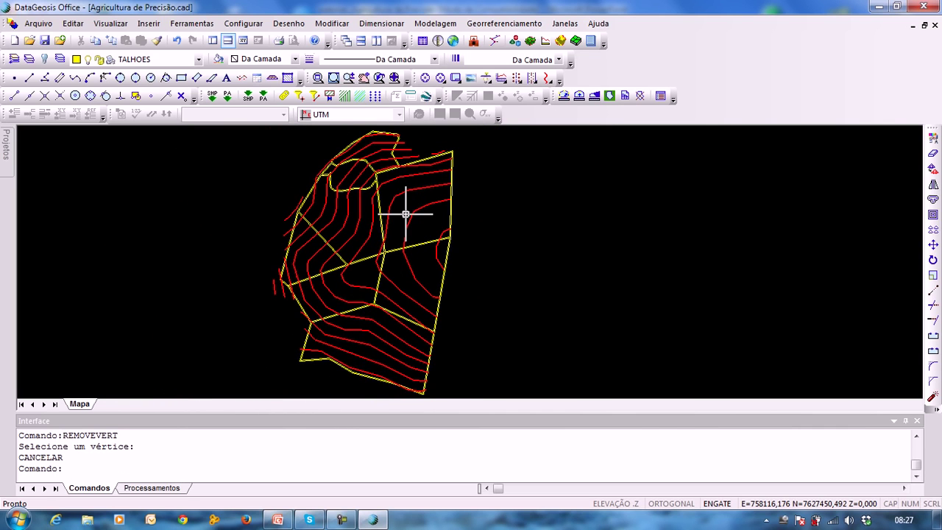
Filter polylines by length on the _CURVAS001 layer with a maximum length of 150 to clear the short contours outside the plots
scroll(405, 214, "up", 3)
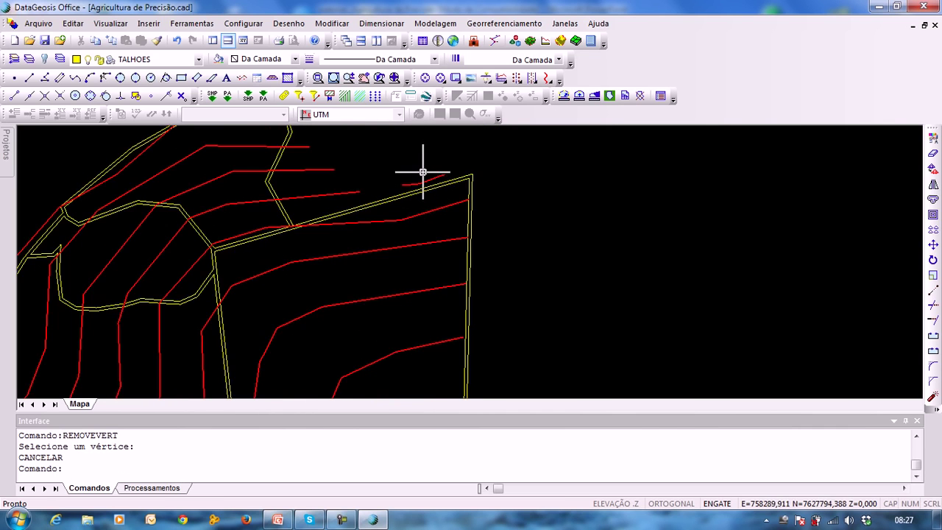
middle_click_drag(221, 248, 310, 207)
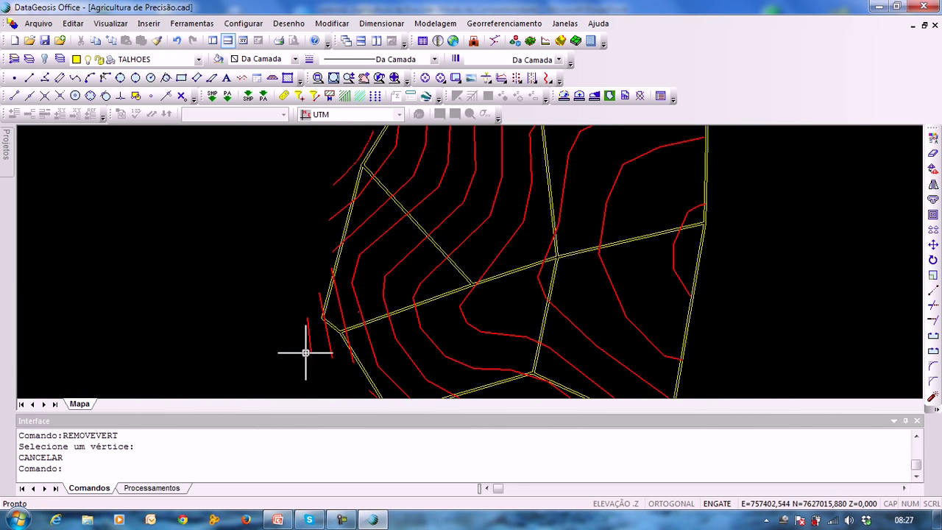
left_click(243, 24)
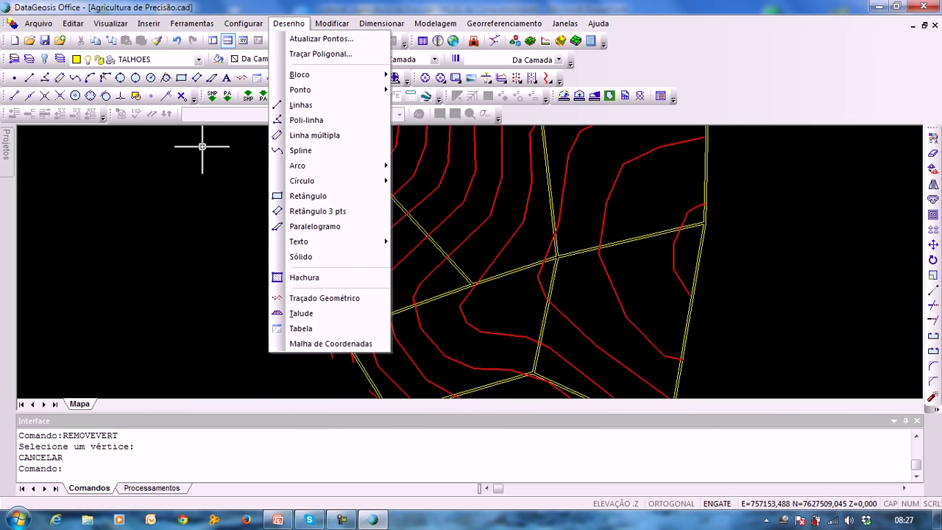
mouse_move(192, 23)
mouse_move(227, 237)
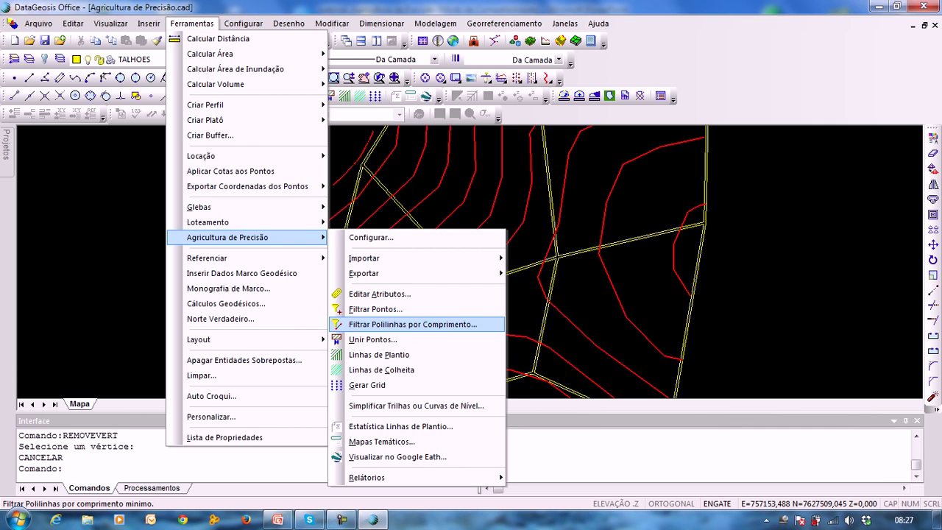
left_click(413, 324)
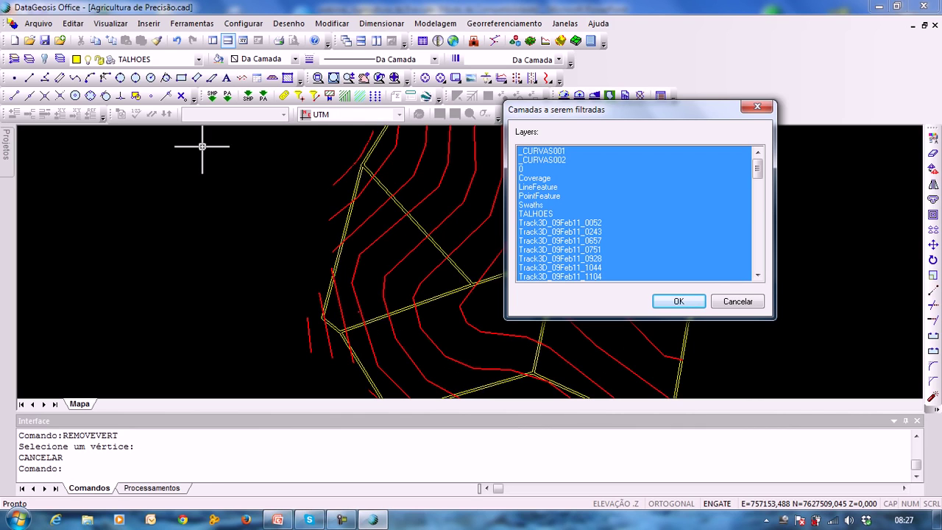
left_click_drag(604, 109, 584, 109)
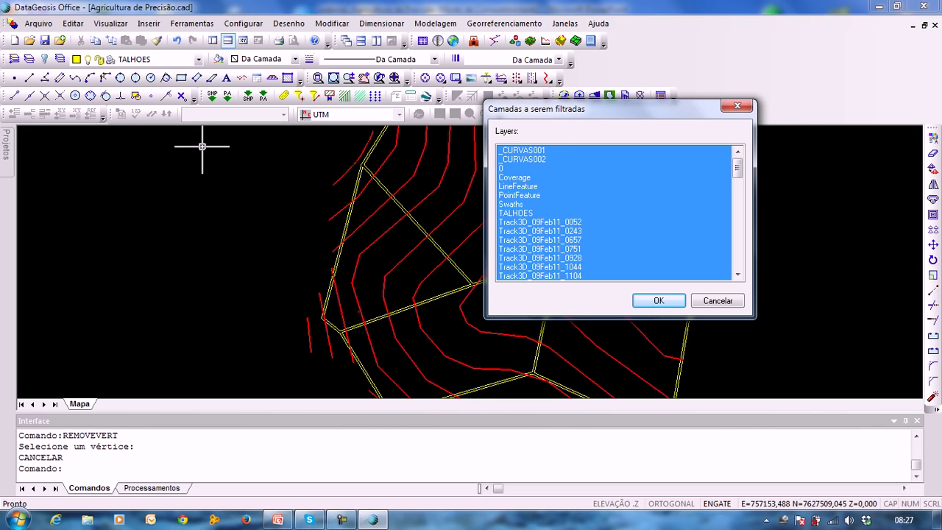
left_click(521, 150)
left_click(659, 301)
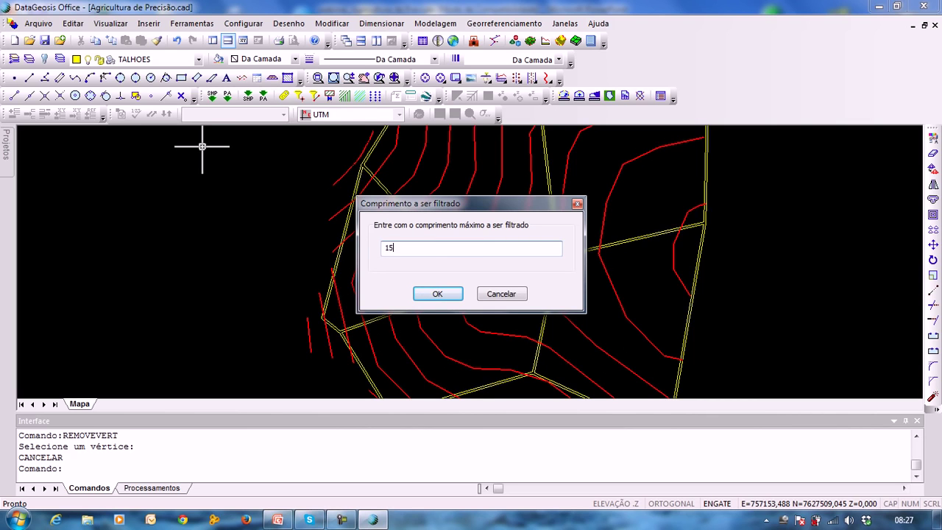
left_click_drag(471, 204, 542, 182)
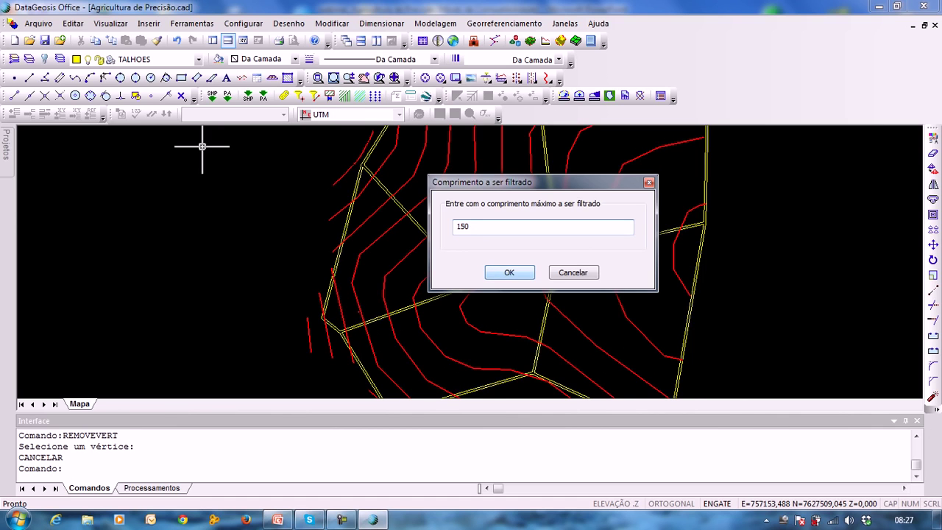
left_click(508, 272)
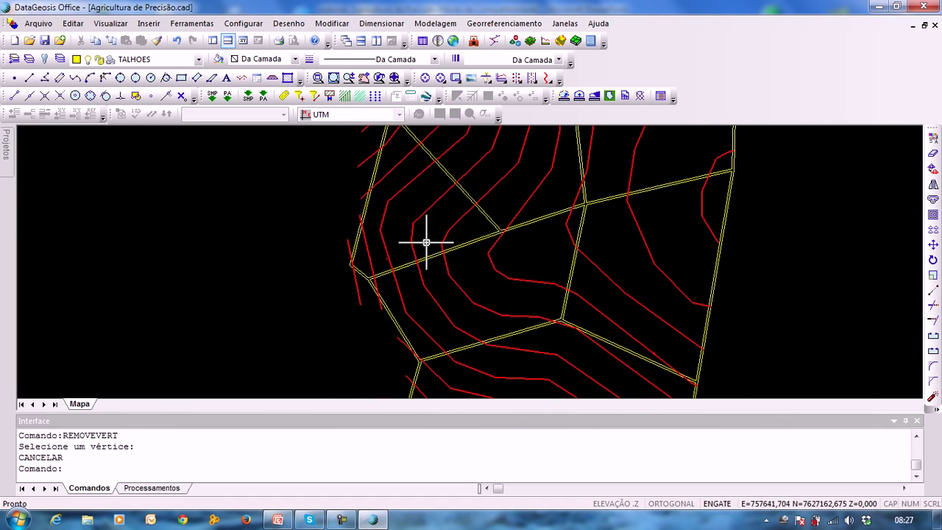
Start Linhas de Plantio with 3,000 m between lines, a 30,000 m minimum radius and carreador creation at a width of 4,000
middle_click_drag(483, 219, 365, 303)
scroll(410, 258, "down", 3)
middle_click_drag(410, 258, 381, 231)
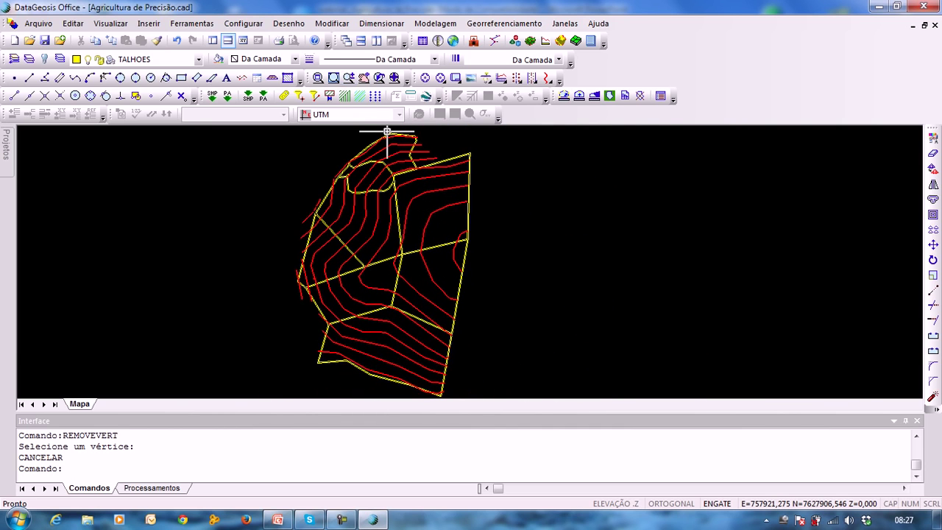
left_click(192, 22)
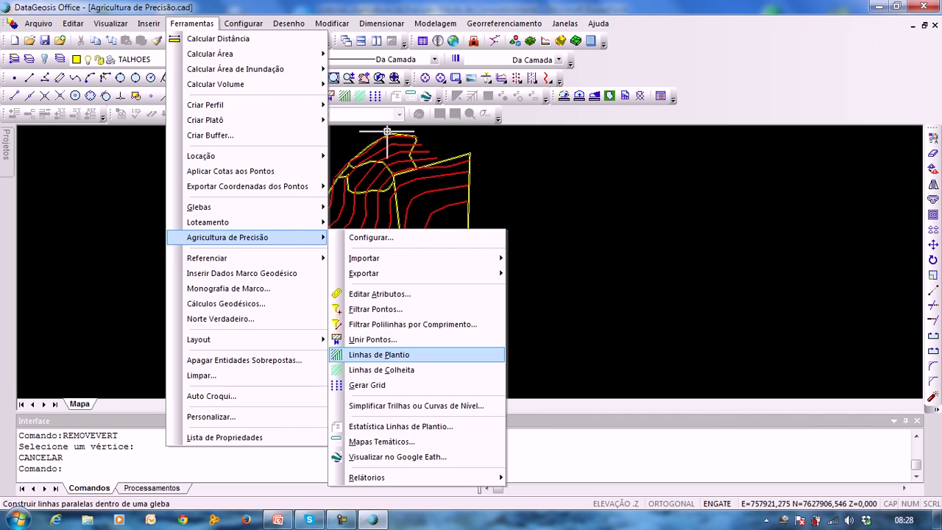
left_click(379, 354)
left_click_drag(457, 118, 668, 108)
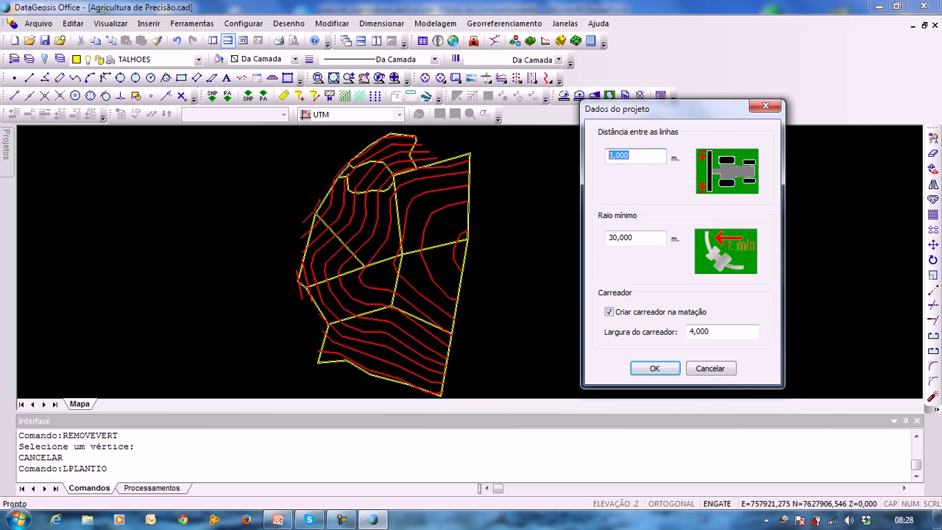
key("Tab")
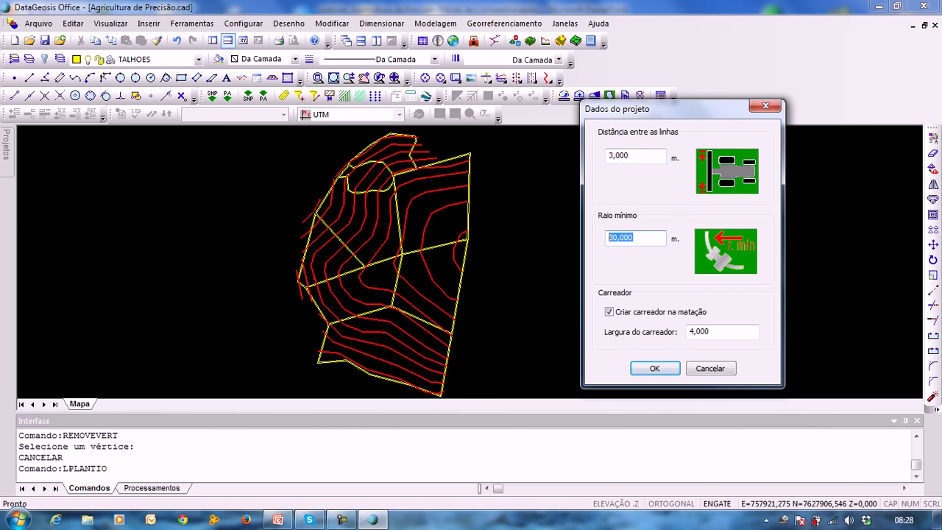
left_click_drag(670, 109, 650, 111)
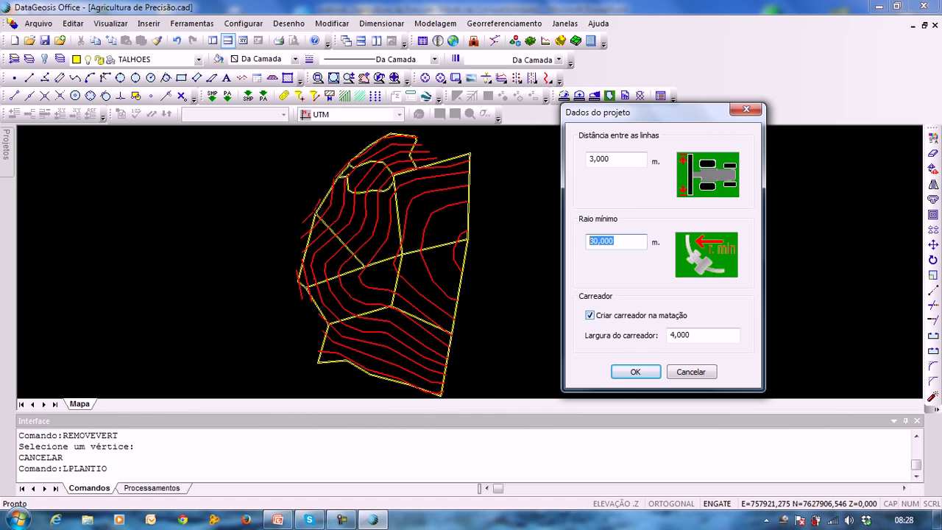
key("Tab")
key("Tab")
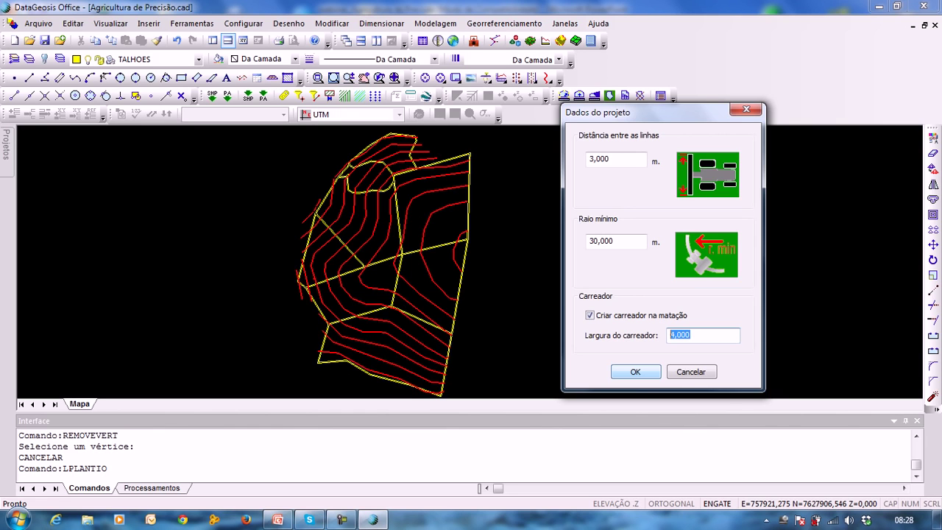
key("Return")
Select the boundary of the large northeastern plot as the limit for the planting lines
scroll(439, 244, "up", 5)
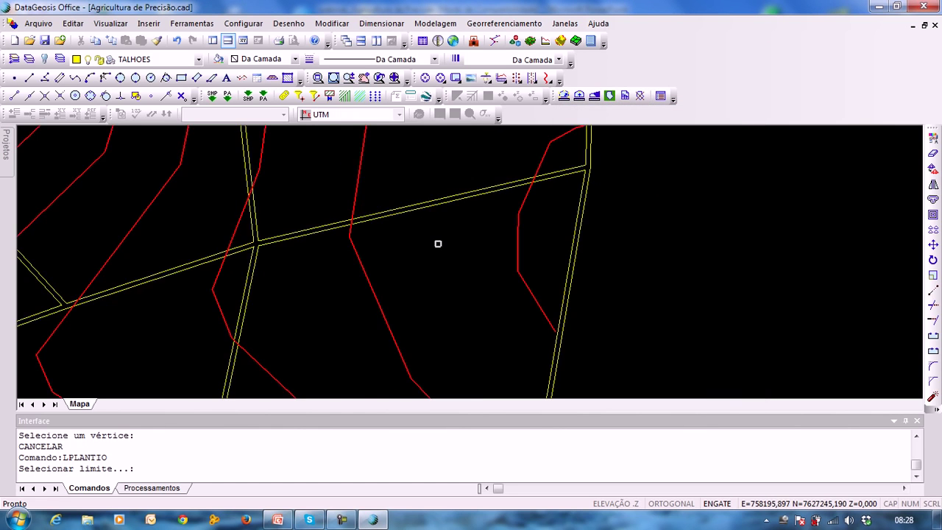
middle_click_drag(383, 296, 387, 240)
middle_click_drag(355, 330, 416, 209)
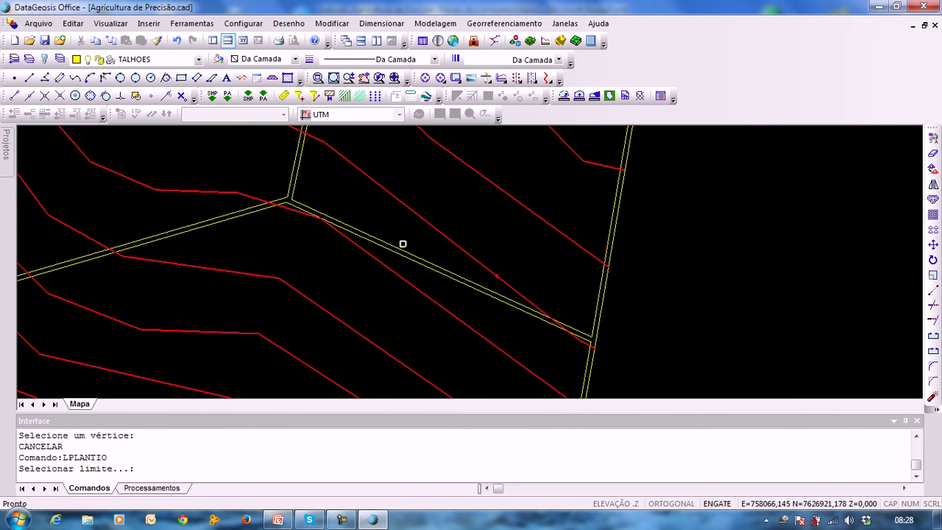
middle_click_drag(481, 160, 292, 438)
middle_click_drag(385, 231, 489, 369)
left_click(480, 301)
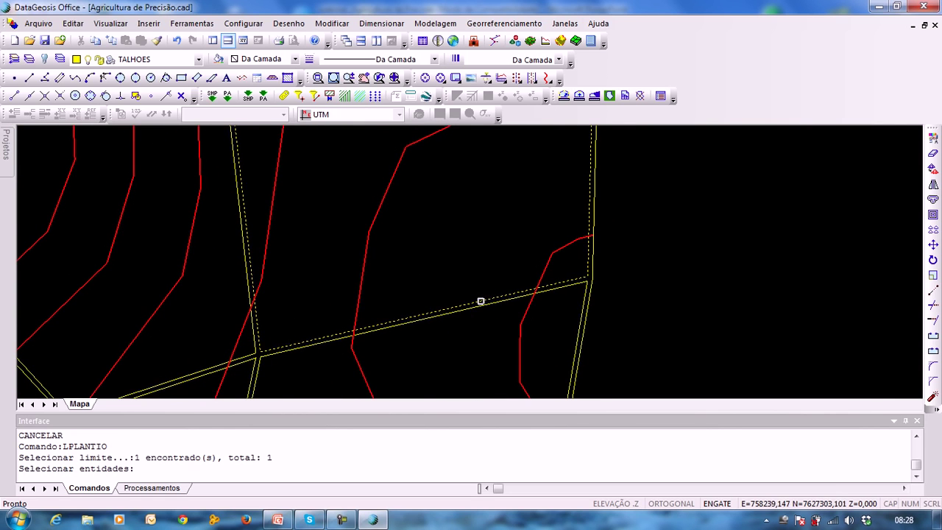
scroll(437, 228, "down", 2)
scroll(437, 225, "down", 3)
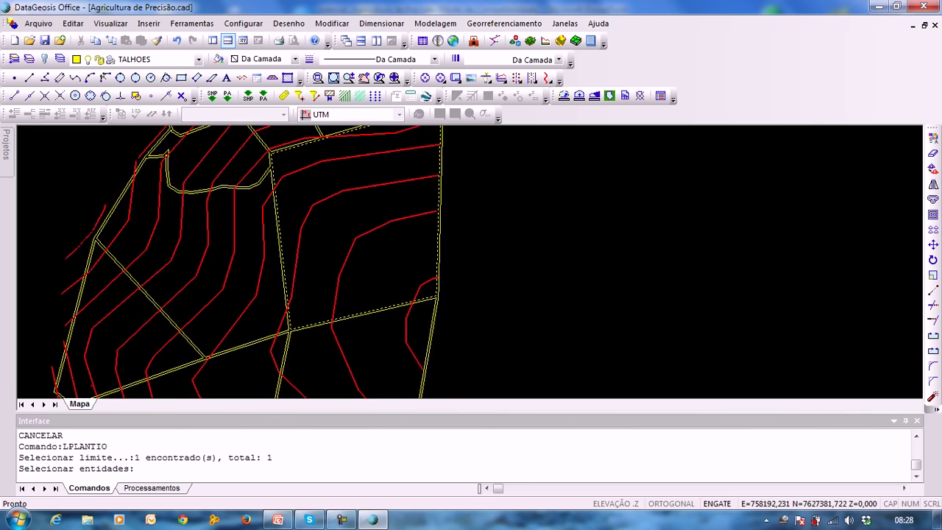
middle_click_drag(368, 272, 372, 223)
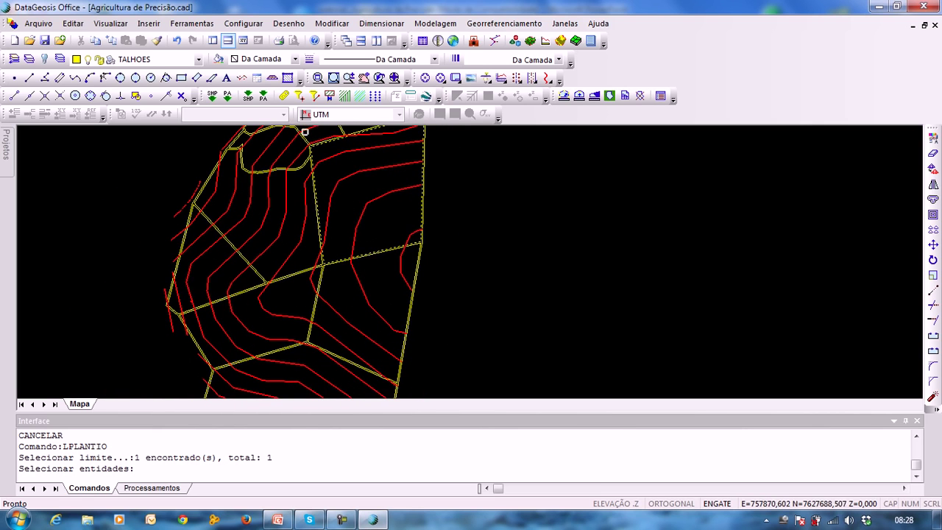
middle_click_drag(335, 233, 301, 240)
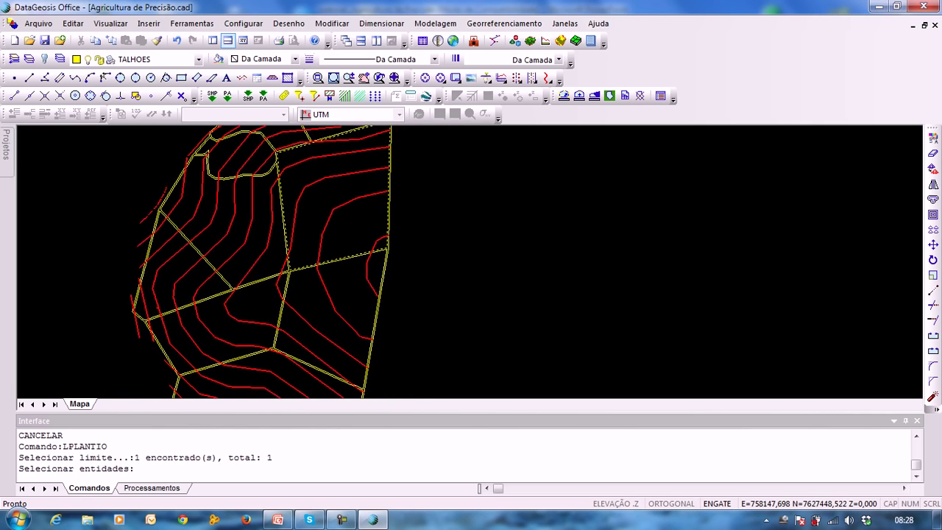
Generate planting lines between two carreadores: the short contour in the plot's southeast corner and the neighbouring contour to its northwest
key("Return")
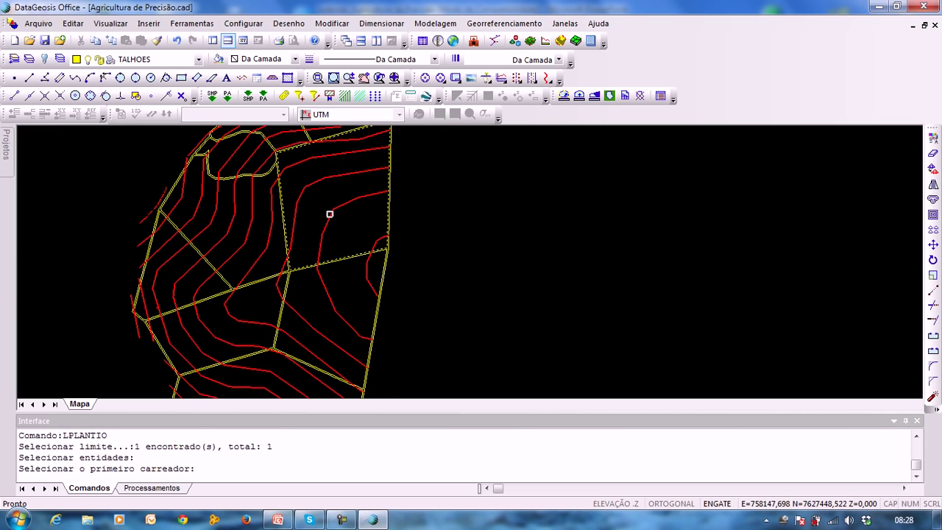
scroll(368, 249, "up", 2)
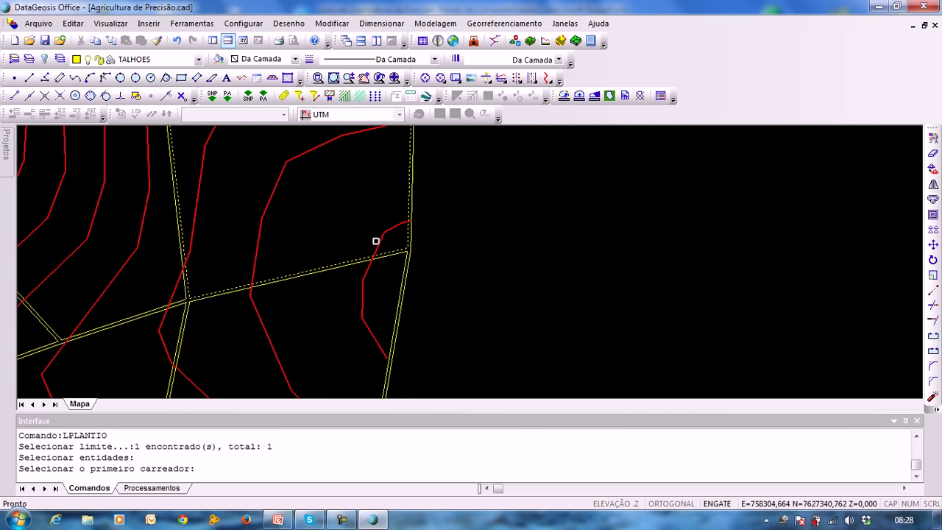
left_click(383, 238)
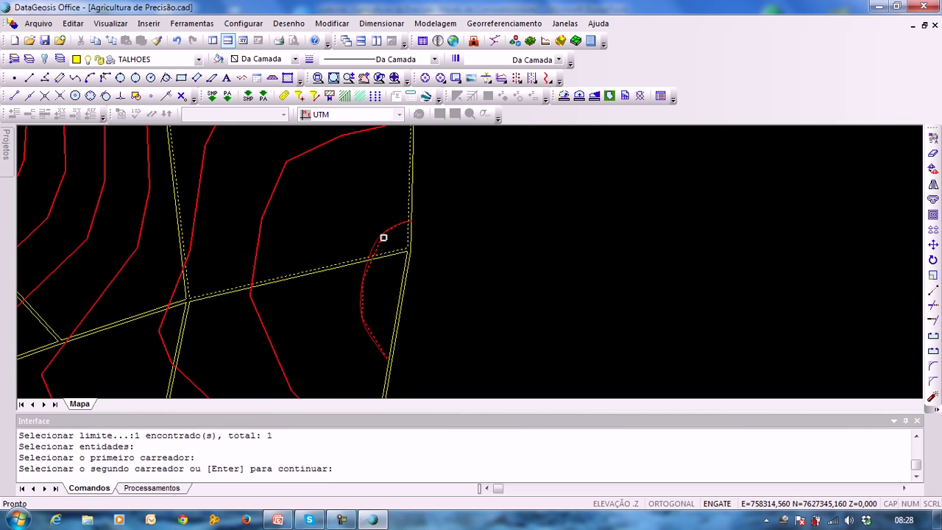
middle_click_drag(315, 195, 337, 218)
left_click(310, 199)
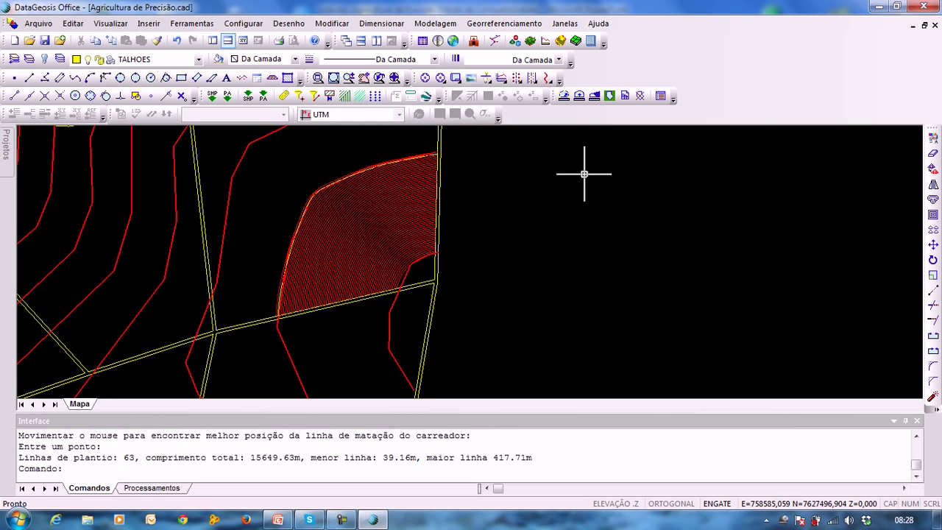
Examine the generated planting lines and the smoothed carreador curve along the contour in the northeastern plot
middle_click_drag(336, 224, 369, 192)
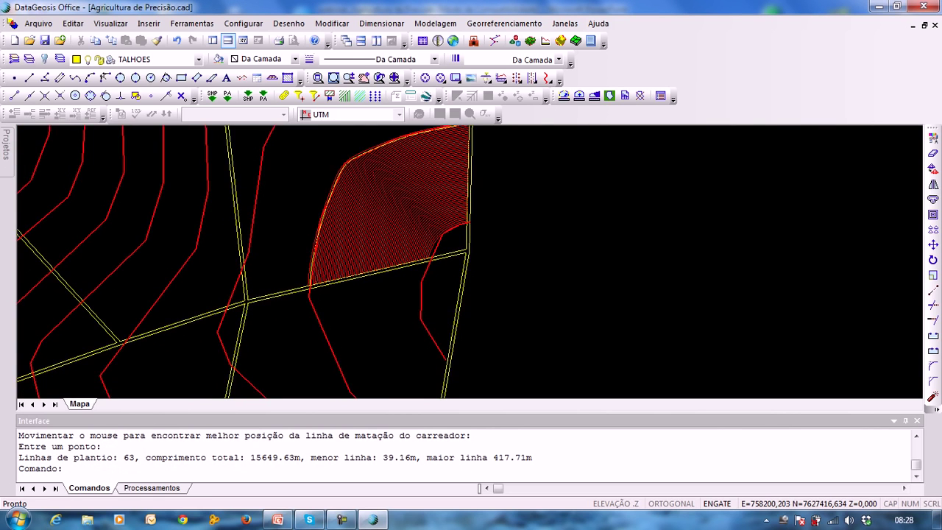
middle_click_drag(399, 156, 328, 182)
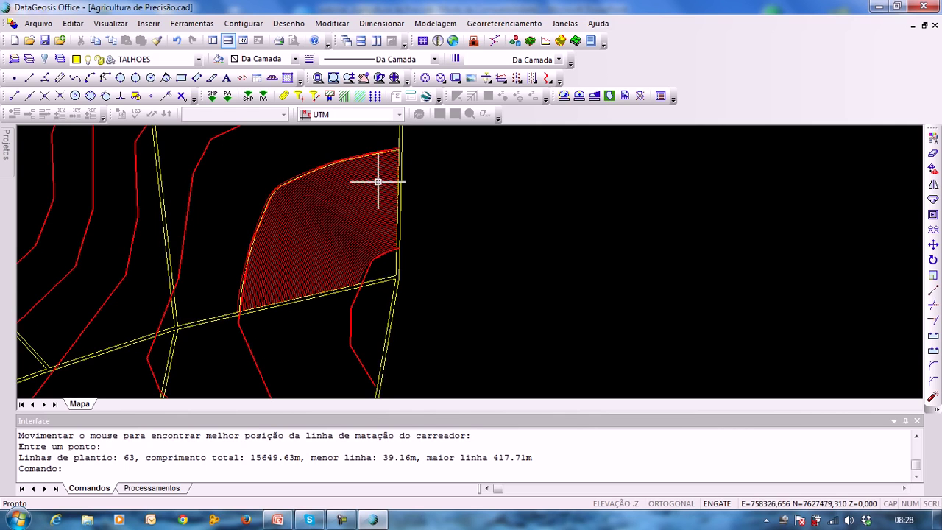
middle_click_drag(309, 255, 308, 234)
middle_click_drag(370, 189, 405, 254)
middle_click_drag(310, 243, 288, 343)
scroll(351, 207, "up", 2)
scroll(350, 207, "up", 2)
scroll(349, 207, "down", 1)
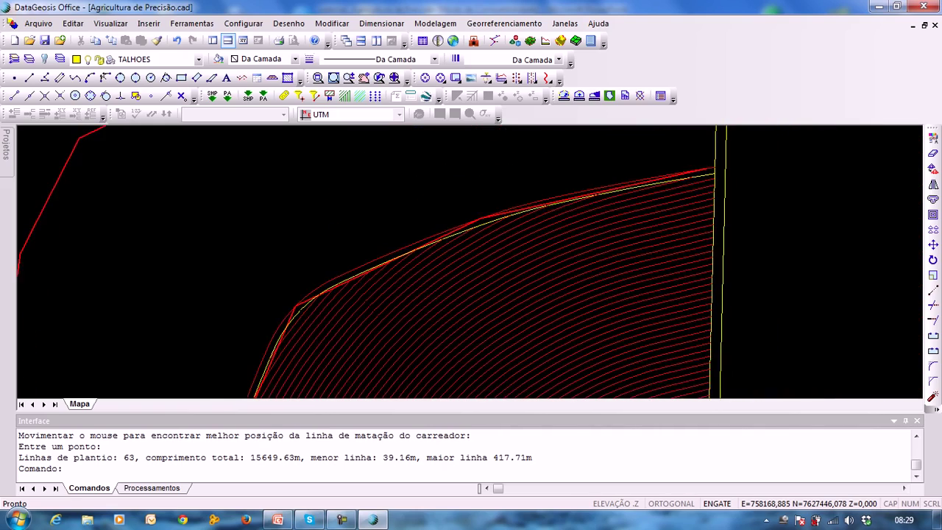
scroll(442, 248, "down", 3)
middle_click_drag(441, 248, 406, 238)
key("Right")
key("Escape")
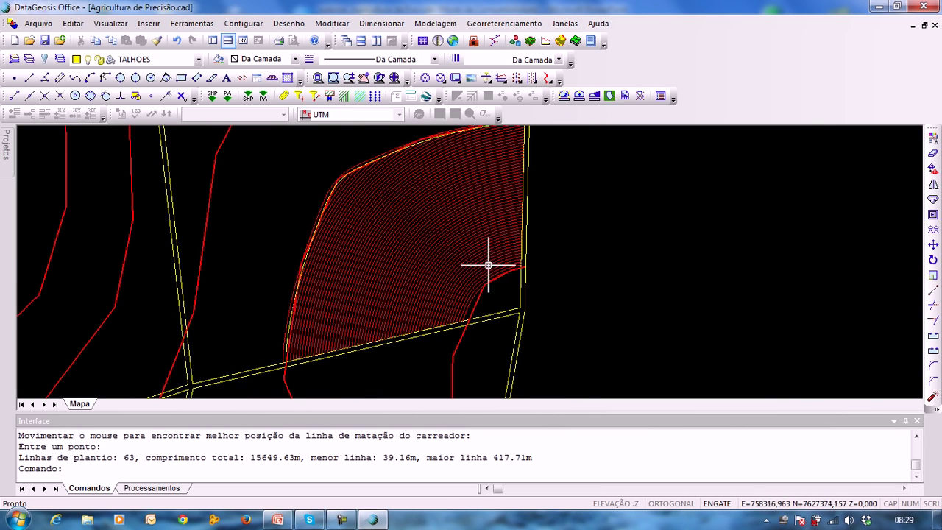
Restart Linhas de Plantio with 3,000 m spacing, 30,000 m minimum radius and a 4,000 carreador, using the northeastern plot boundary as limit
left_click(192, 24)
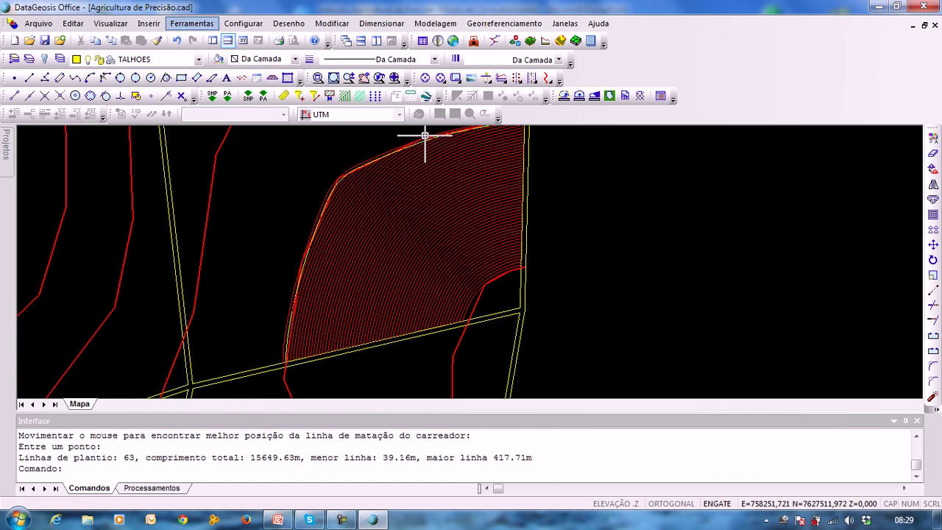
mouse_move(227, 237)
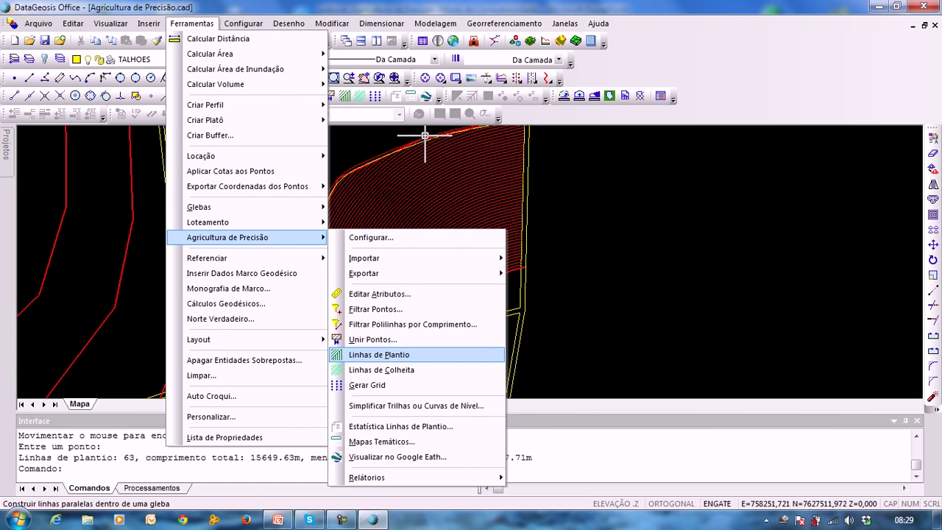
left_click(379, 355)
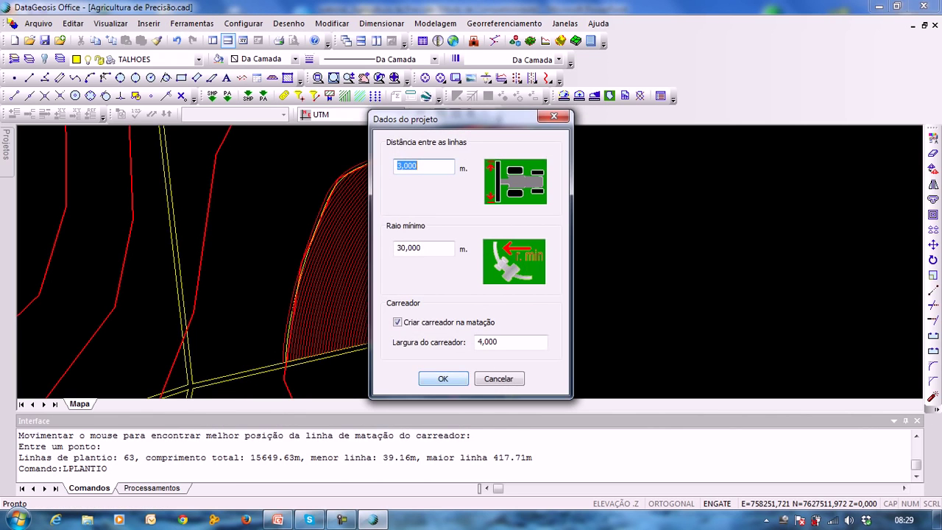
key("Return")
left_click(245, 370)
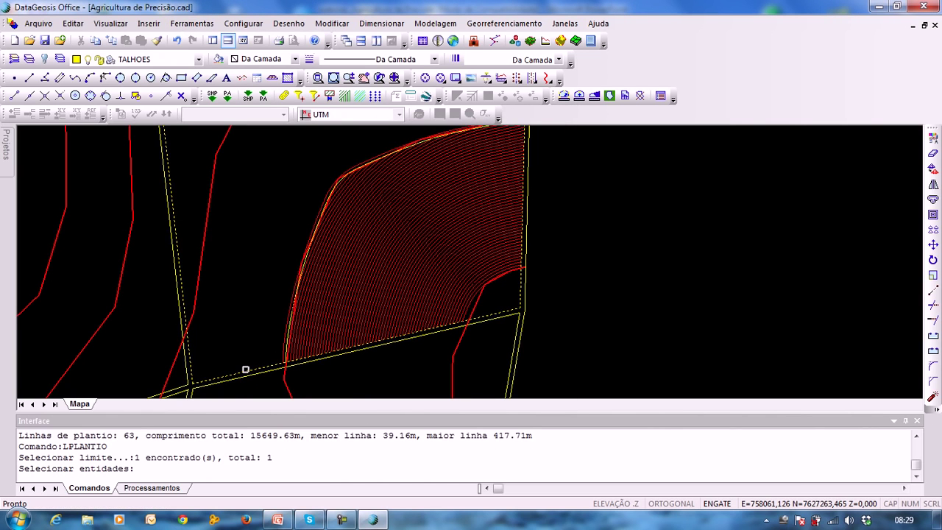
key("Return")
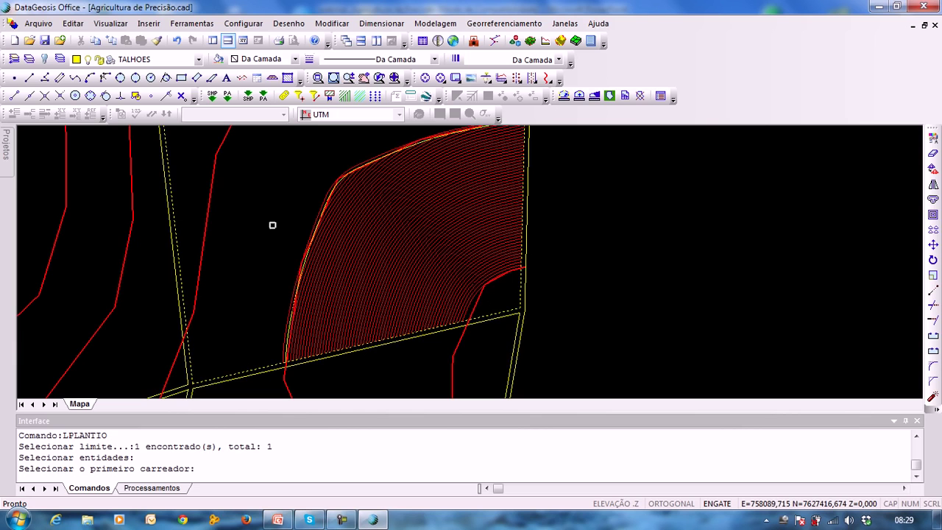
Choose the outermost generated planting line beyond the carreador as the first carreador, without a second one
scroll(286, 213, "up", 2)
scroll(340, 214, "up", 2)
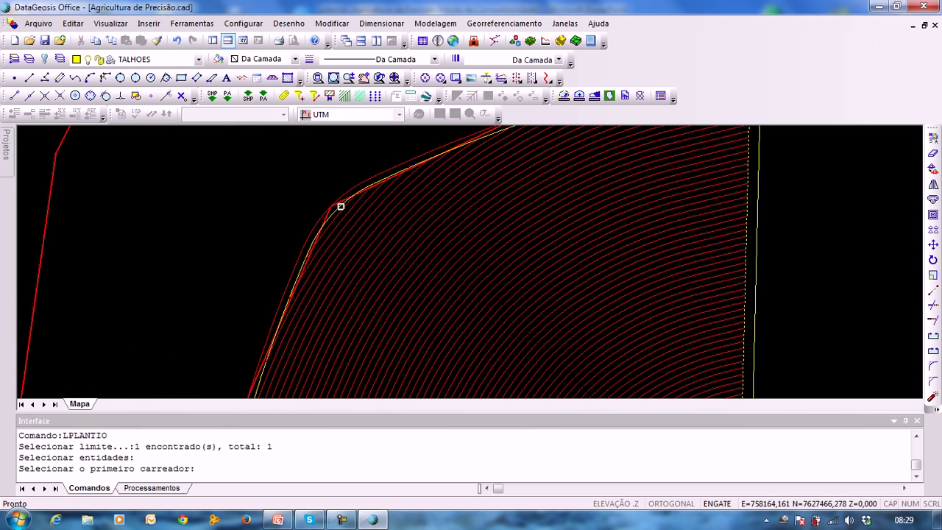
middle_click_drag(384, 173, 362, 223)
middle_click_drag(501, 166, 440, 259)
middle_click_drag(234, 365, 353, 221)
middle_click_drag(334, 254, 363, 304)
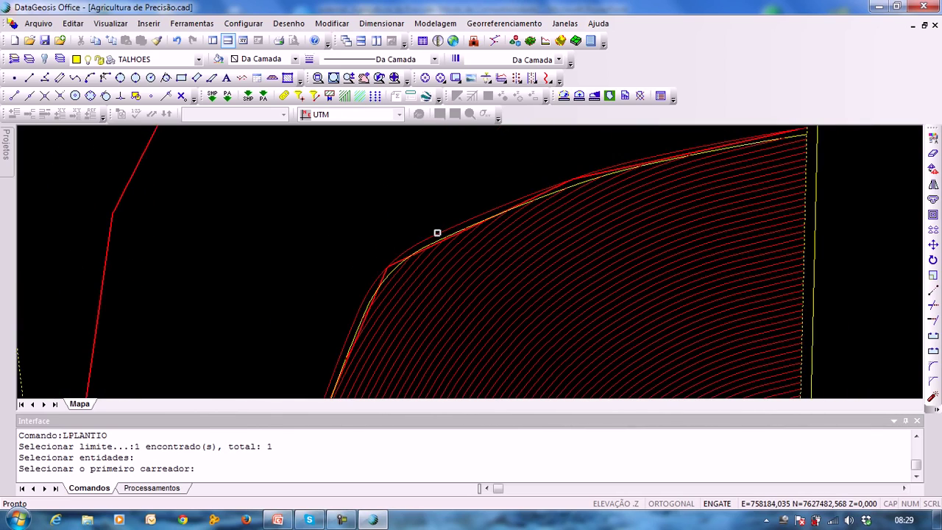
left_click(439, 232)
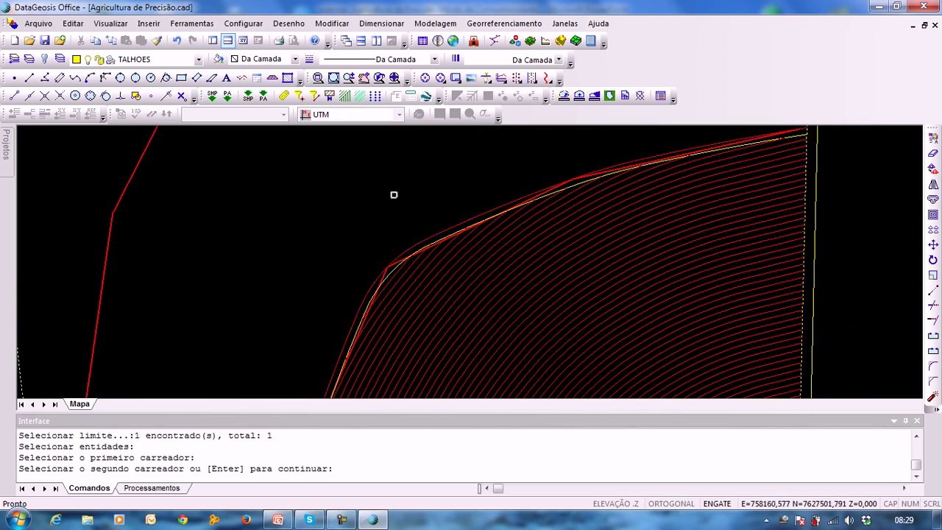
key("Return")
Generate the planting lines toward the northwest and end them just beyond the plot's northwest corner
middle_click_drag(282, 178, 414, 345)
scroll(398, 234, "down", 3)
left_click(331, 176)
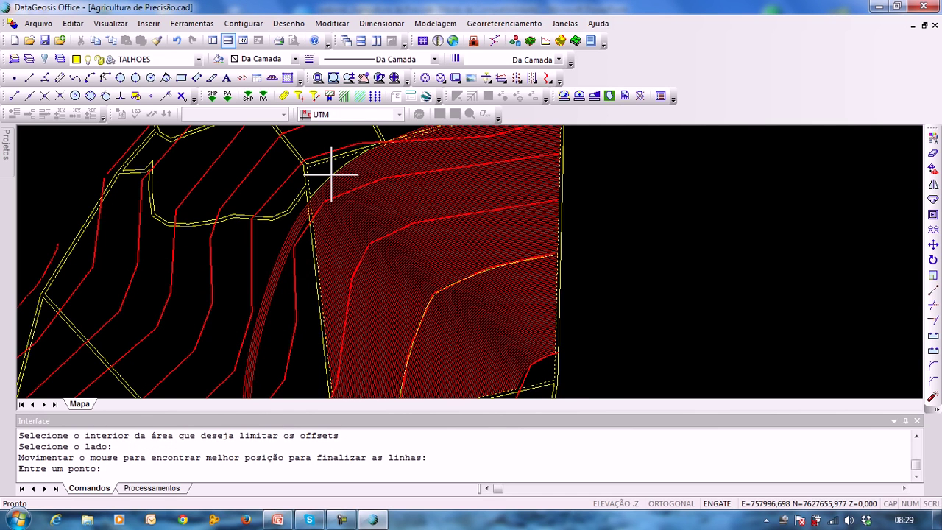
scroll(336, 179, "down", 3)
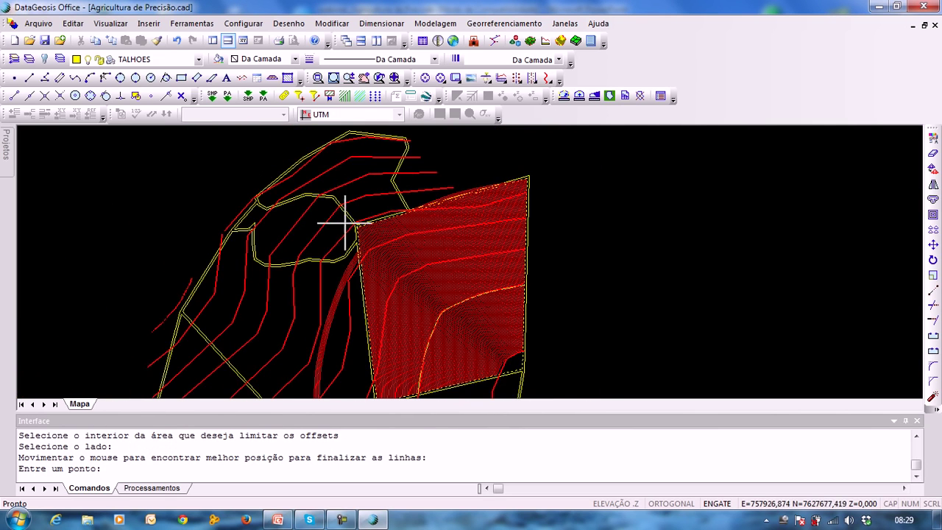
left_click(339, 215)
Examine the planting lines across the whole northeastern plot, from its northwest corner to its southern edge
scroll(358, 227, "up", 3)
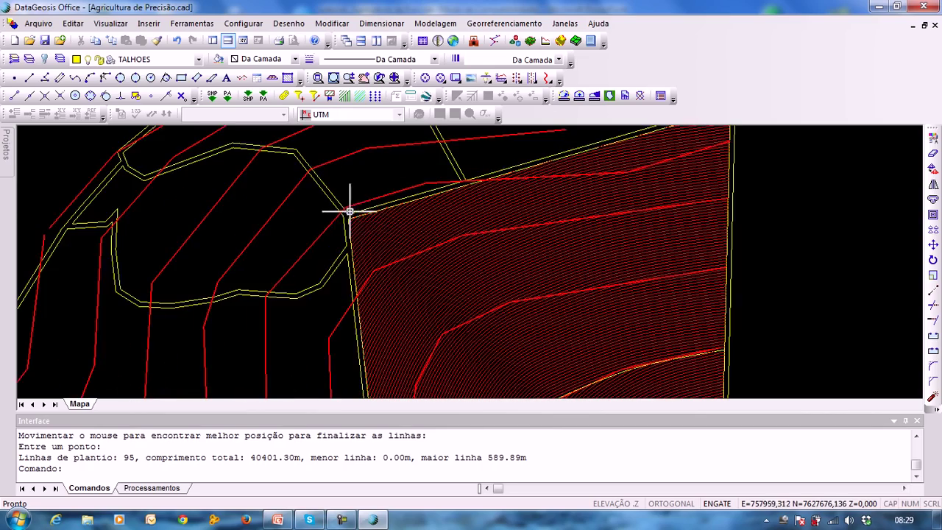
middle_click_drag(406, 303, 316, 141)
middle_click_drag(439, 309, 373, 165)
mouse_move(574, 259)
middle_mouse_down()
mouse_move(513, 277)
mouse_move(586, 93)
middle_mouse_up()
mouse_move(408, 225)
middle_mouse_down()
mouse_move(355, 304)
mouse_move(390, 108)
middle_mouse_up()
middle_click_drag(373, 174, 318, 285)
scroll(318, 285, "down", 3)
middle_click_drag(401, 191, 437, 239)
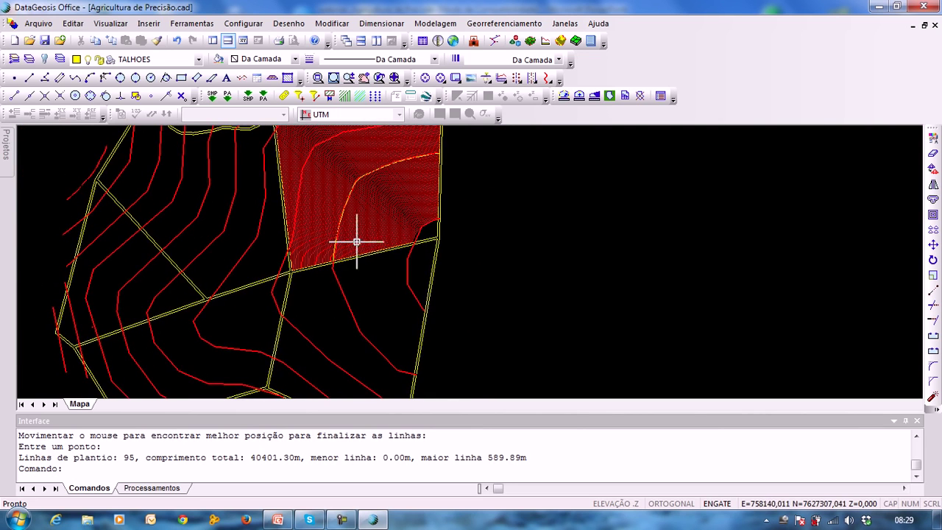
middle_click_drag(363, 331, 341, 258)
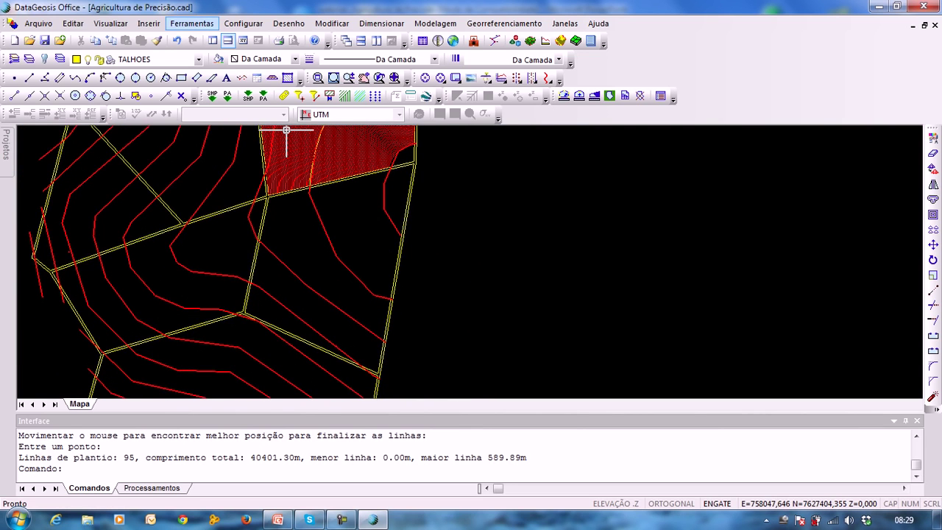
left_click(191, 22)
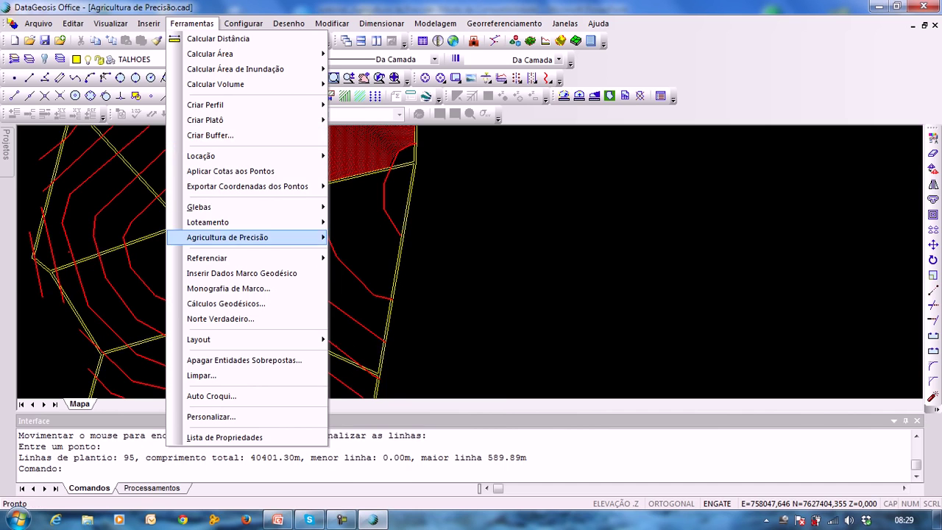
mouse_move(243, 237)
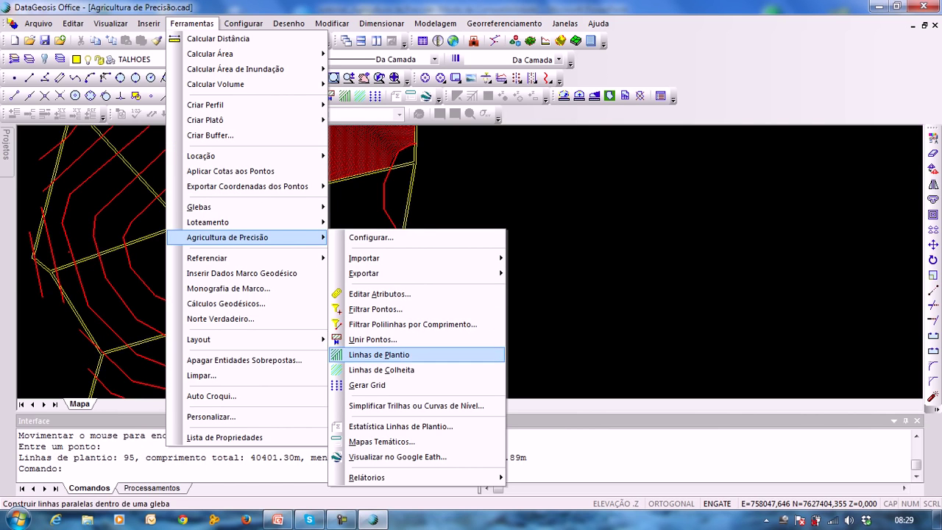
left_click(379, 354)
left_click(443, 379)
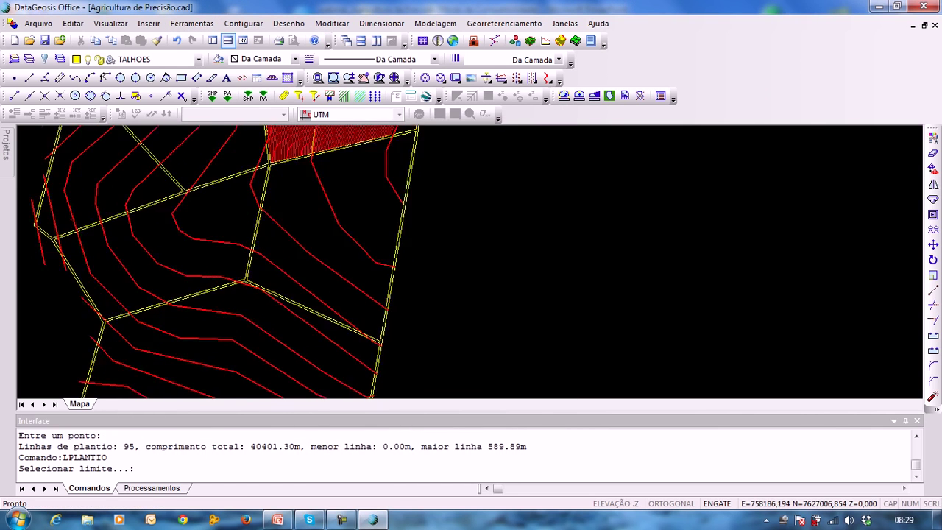
scroll(323, 276, "up", 4)
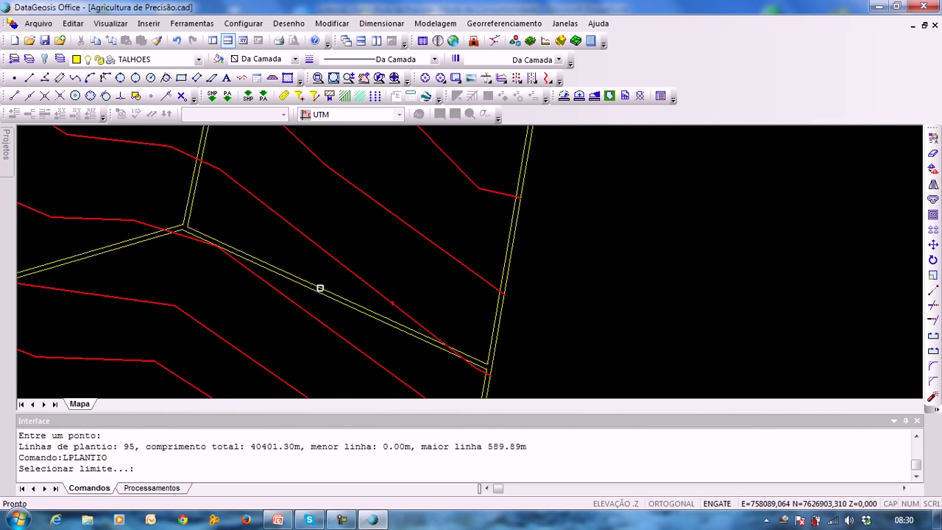
left_click(320, 288)
middle_click_drag(353, 235, 326, 319)
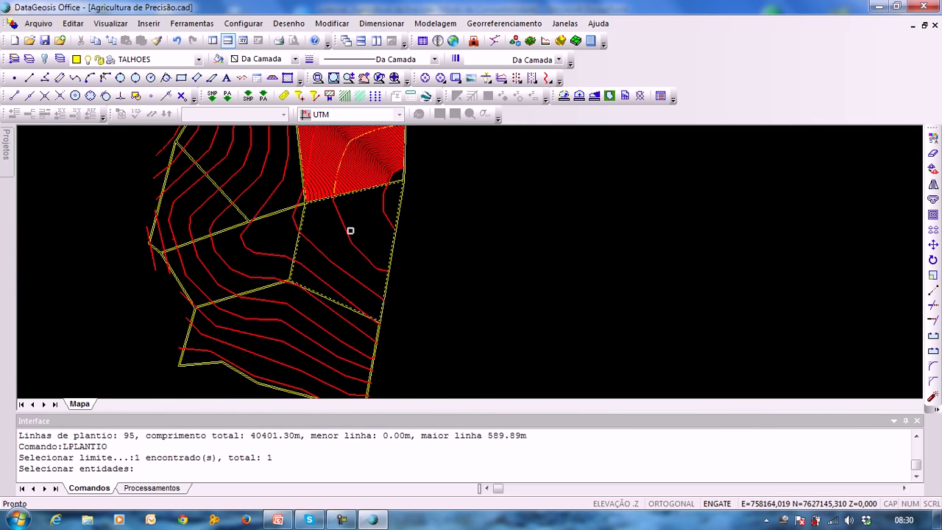
left_click(347, 232)
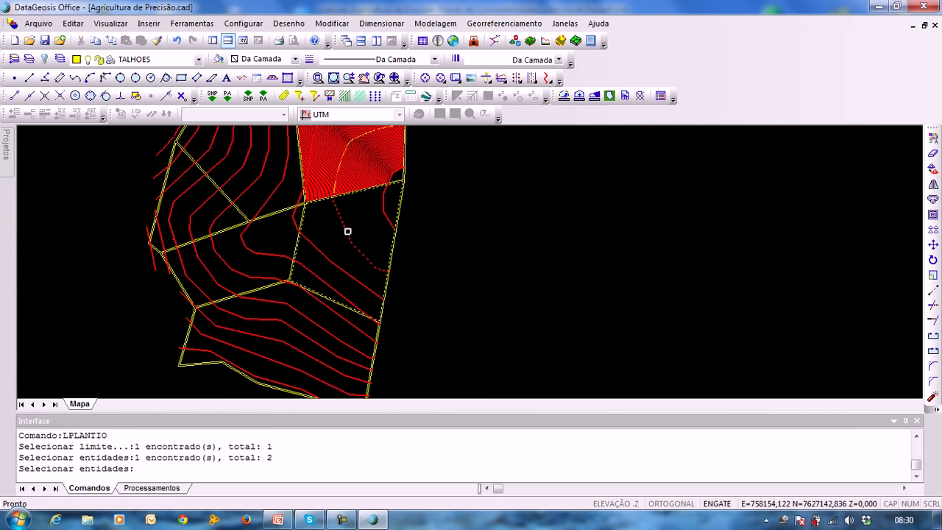
right_click(347, 231)
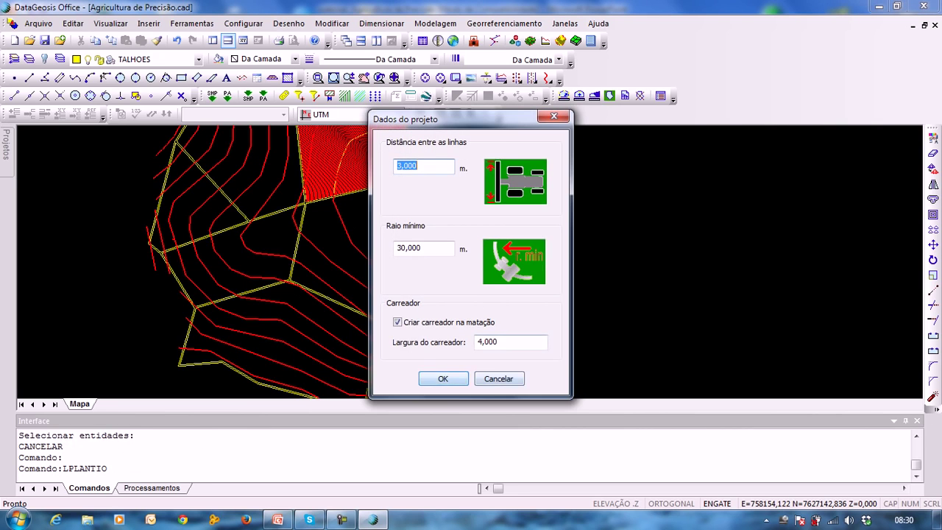
left_click(443, 378)
scroll(376, 307, "up", 3)
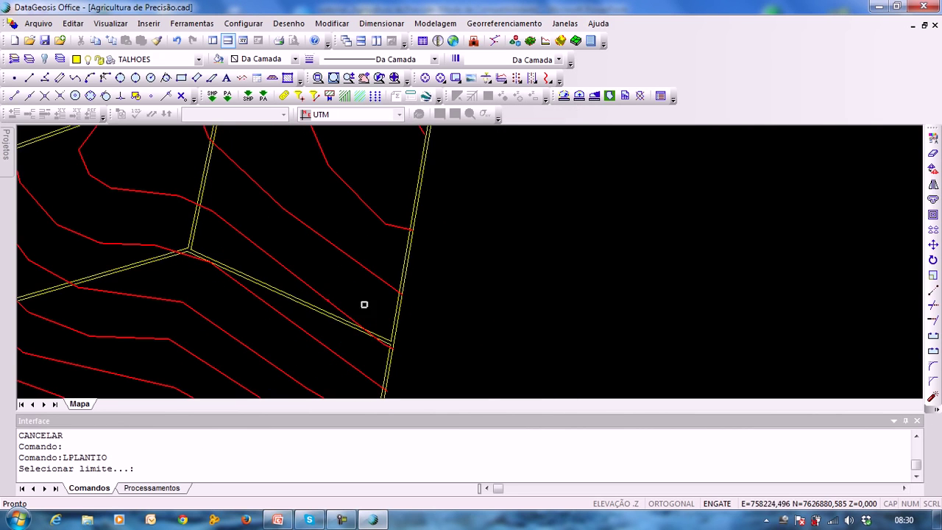
left_click(315, 308)
left_click(312, 306)
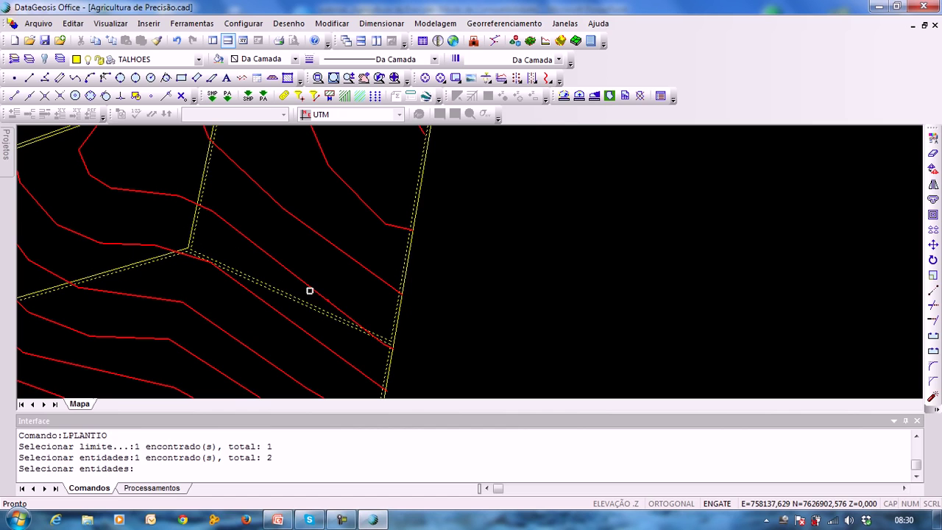
key("Escape")
Start Linhas de Plantio with the same project data and set the boundary of the plot directly south of the filled one as limit
key("Return")
left_click(443, 378)
scroll(322, 293, "up", 4)
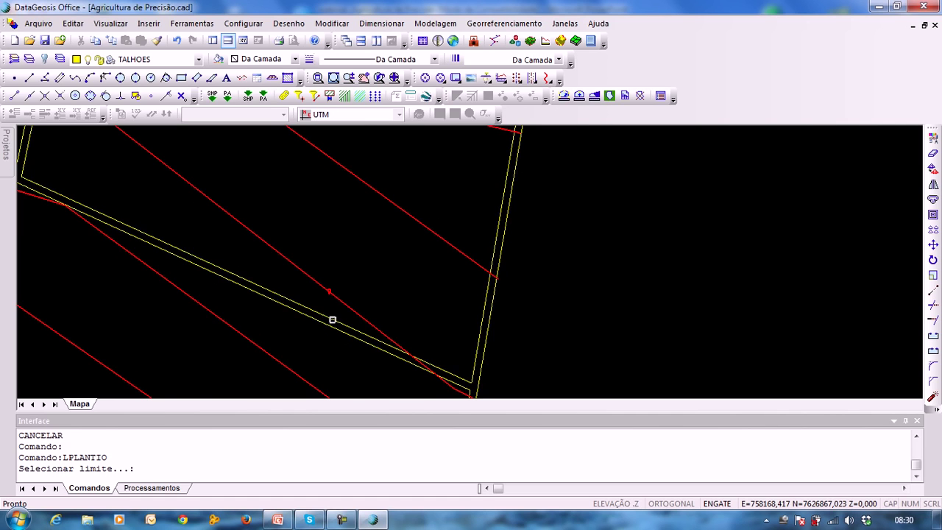
left_click(330, 321)
scroll(339, 291, "down", 4)
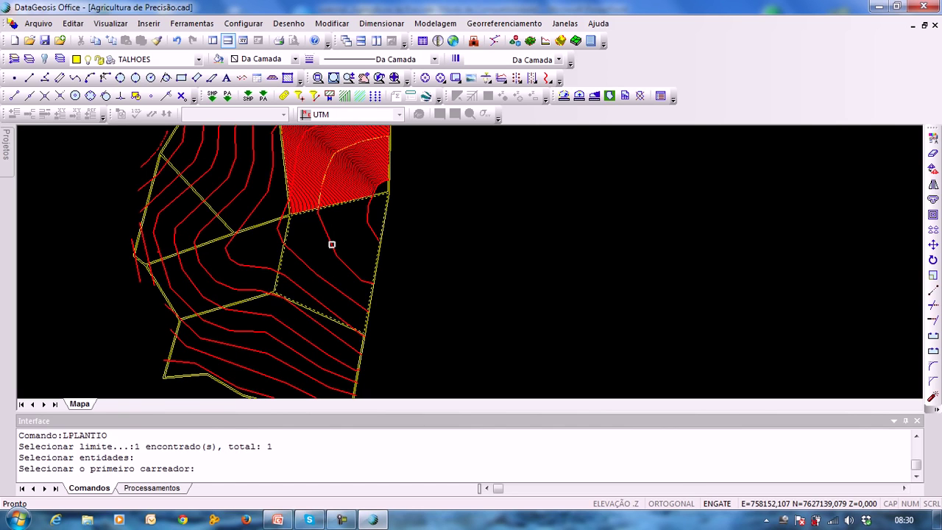
Use the long contour crossing the plot as the only carreador and generate planting lines southwest, ending beyond the plot's southwest corner
left_click(332, 244)
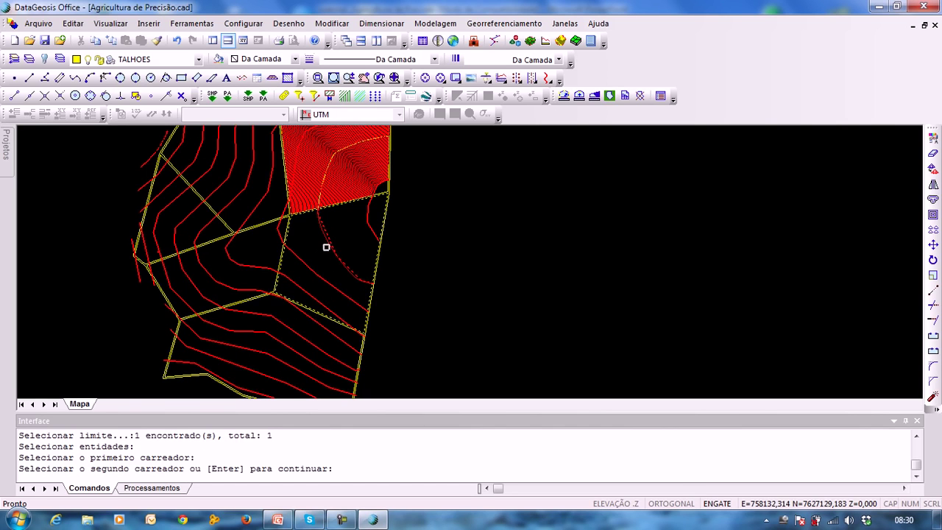
key("Return")
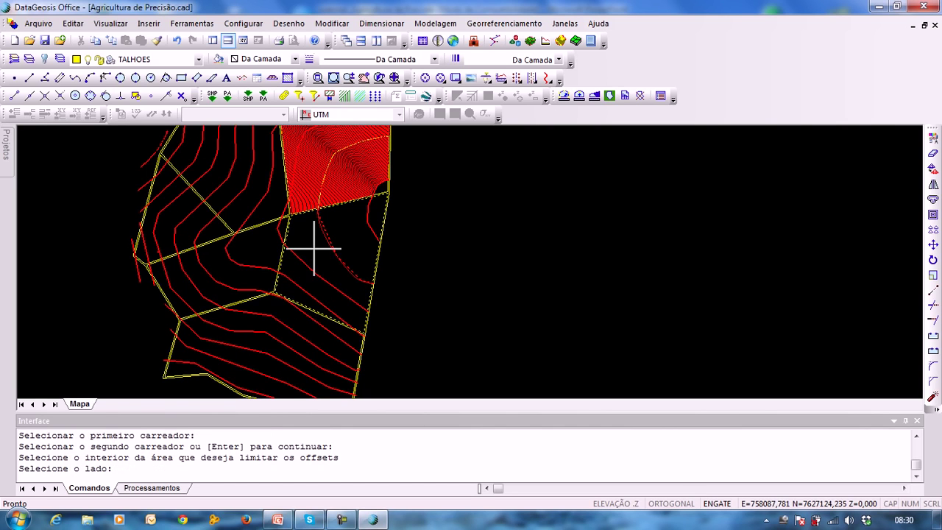
left_click(283, 287)
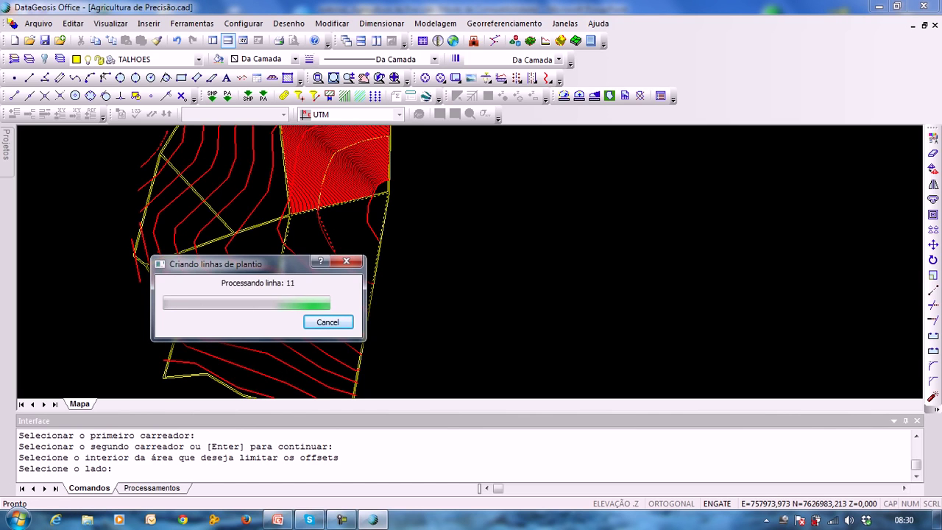
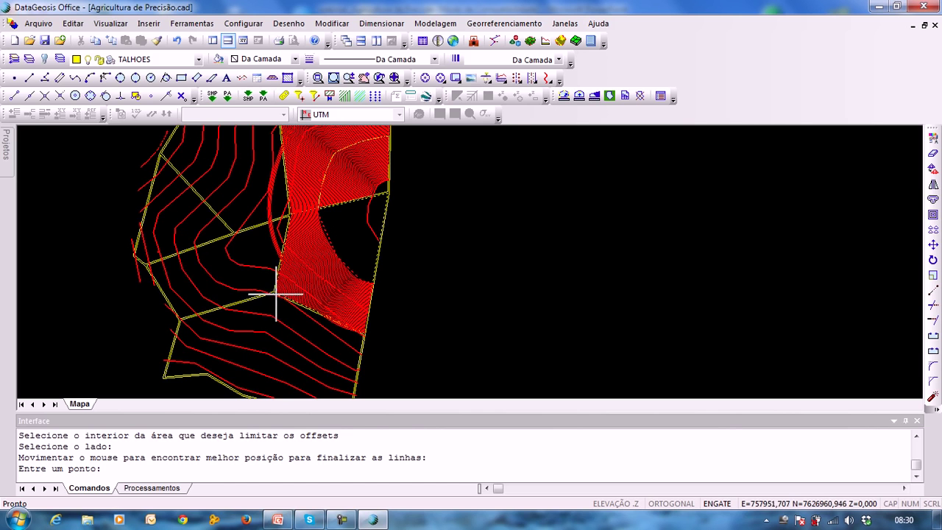
left_click(219, 311)
scroll(271, 241, "up", 4)
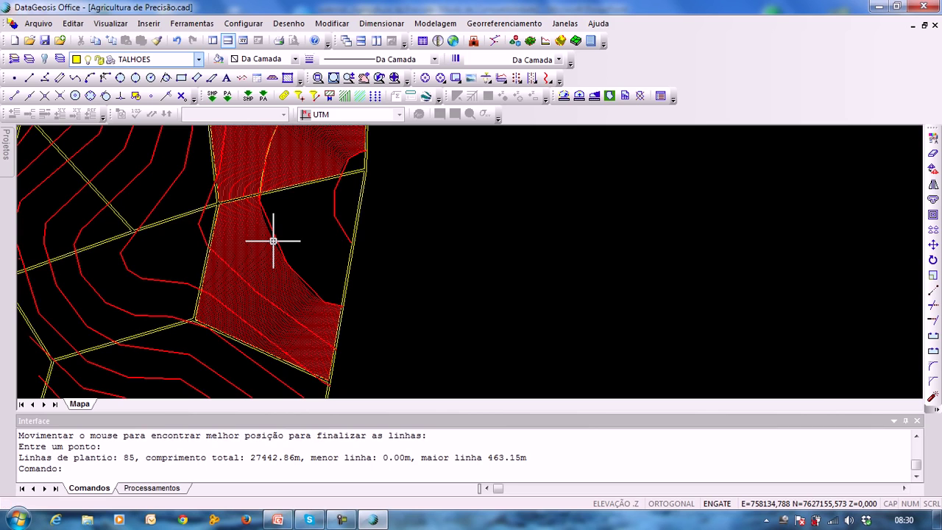
Start Linhas de Plantio with the same project data and plot boundary, choosing the short eastern contour as the only carreador
left_click(191, 23)
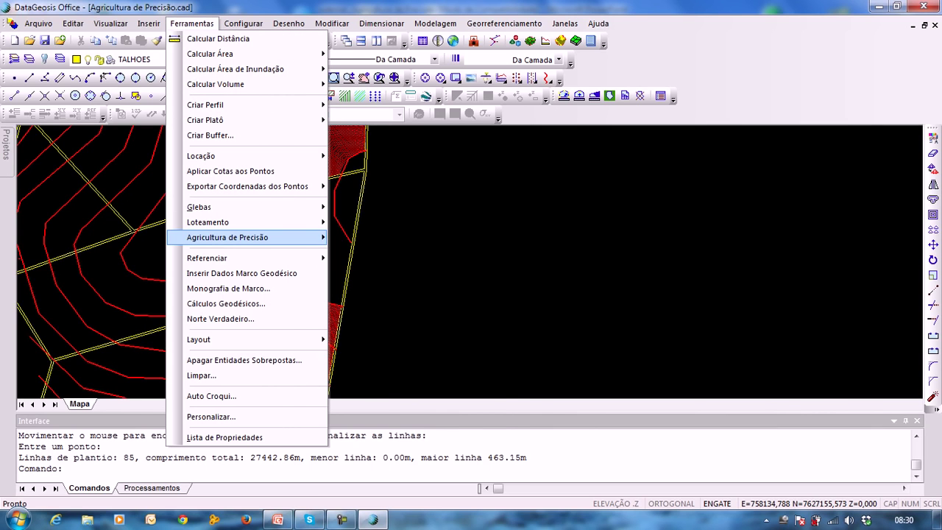
mouse_move(243, 237)
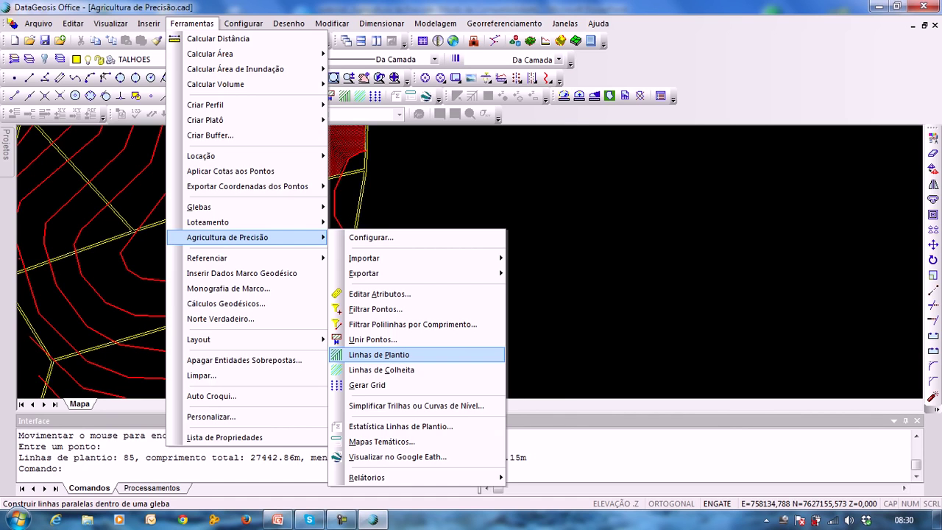
left_click(379, 354)
left_click(439, 378)
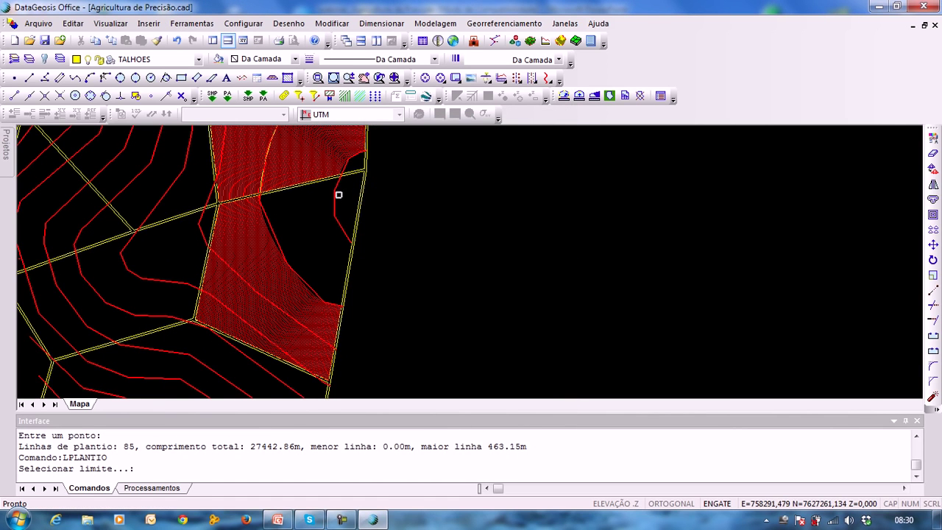
scroll(335, 195, "up", 2)
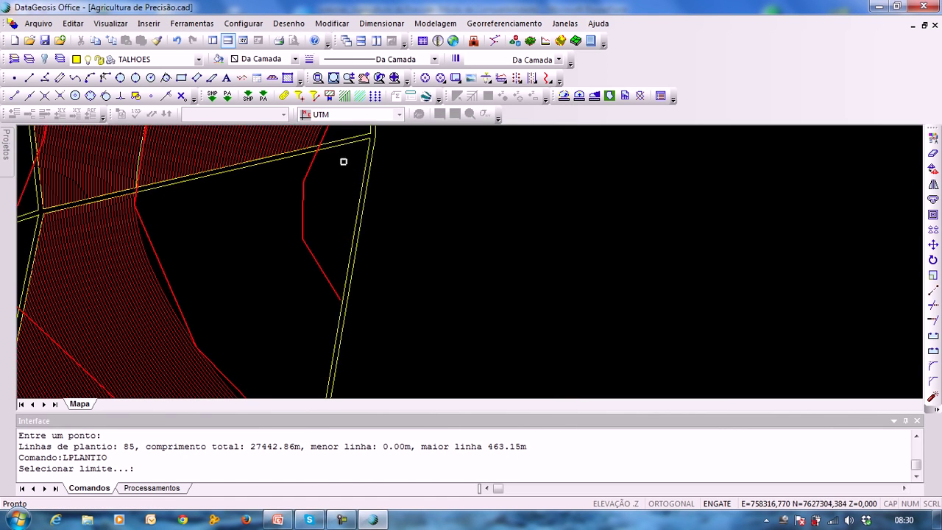
left_click(324, 151)
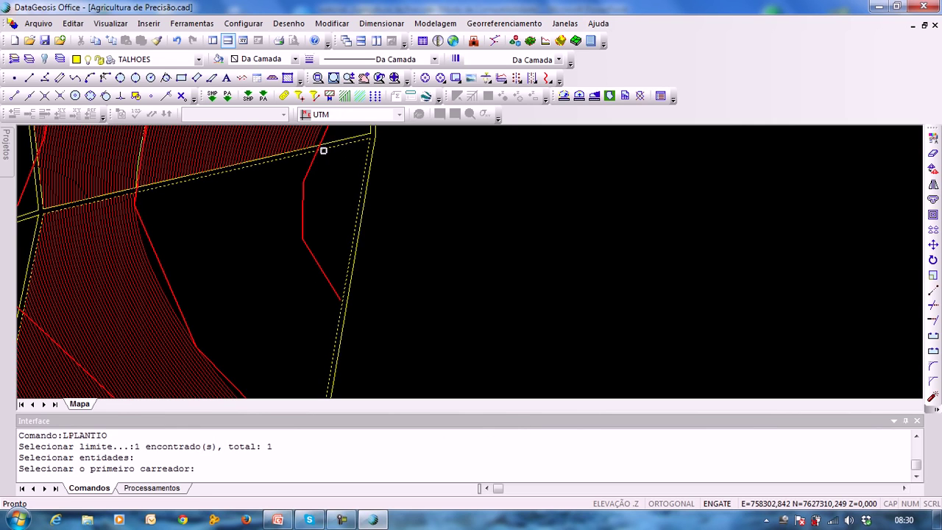
left_click(301, 206)
key("Return")
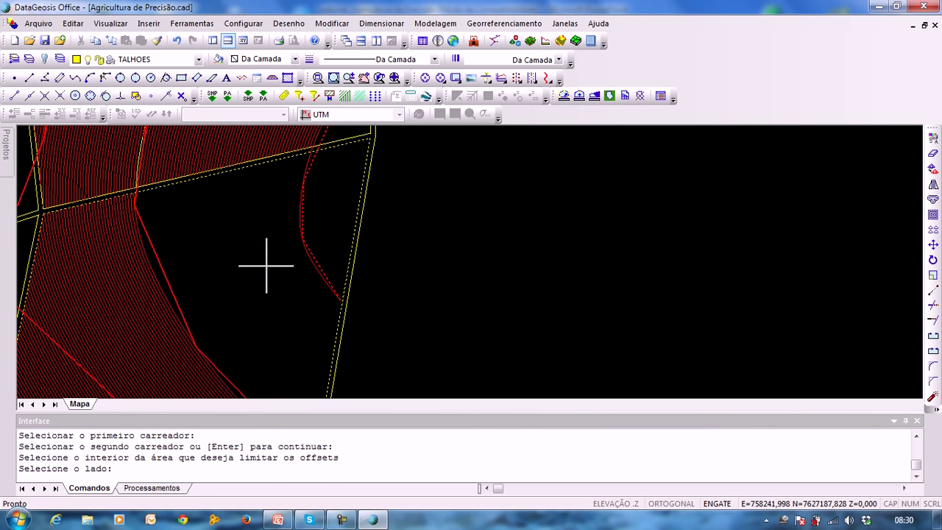
Generate the planting lines southwest from the eastern contour and end them just short of the contour bordering the filled part
left_click(267, 267)
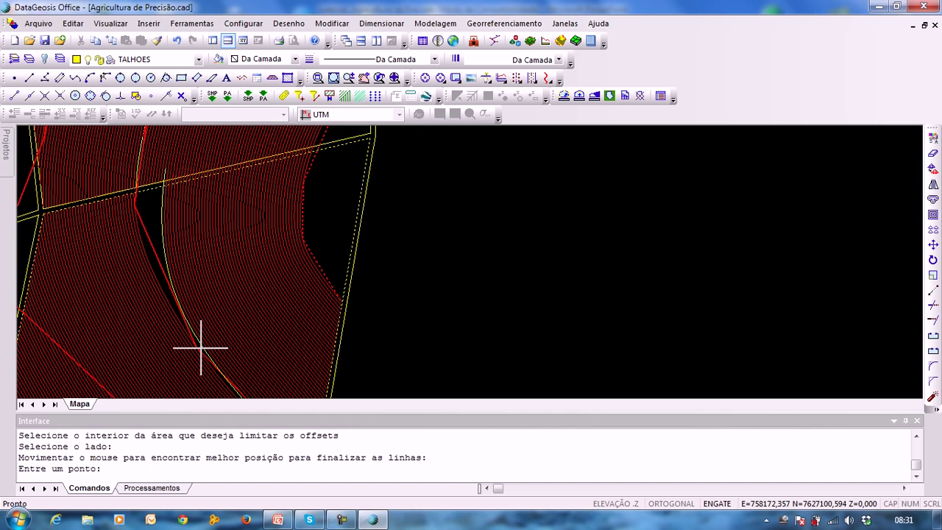
middle_click_drag(197, 347, 199, 235)
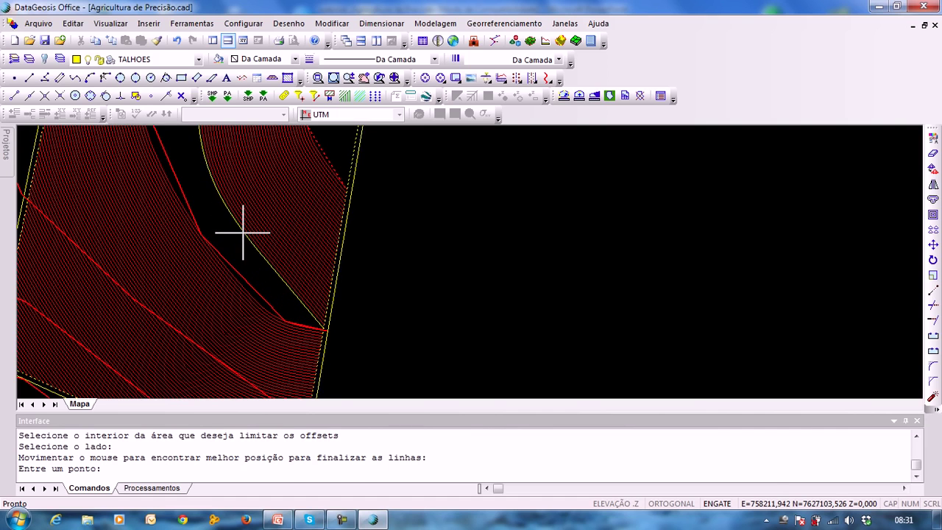
left_click(243, 233)
middle_click_drag(256, 217, 280, 351)
middle_click_drag(276, 307, 262, 231)
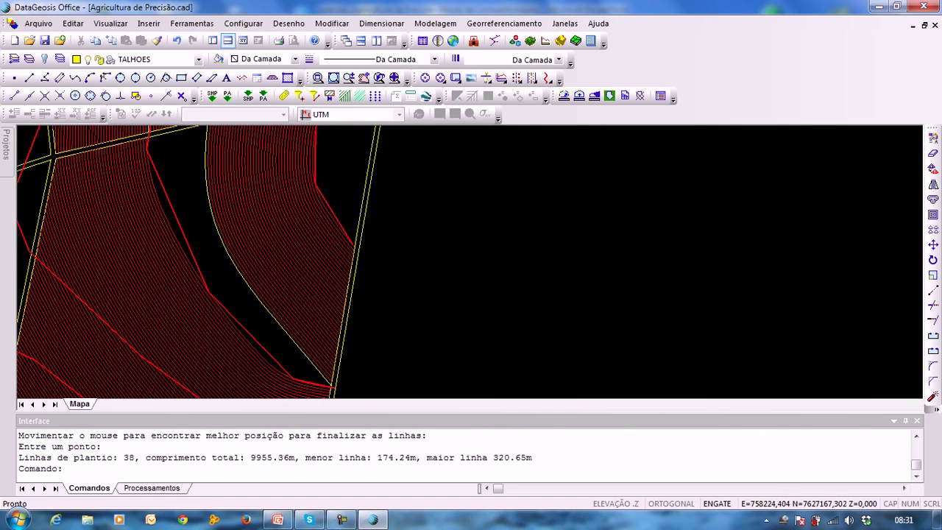
key("Return")
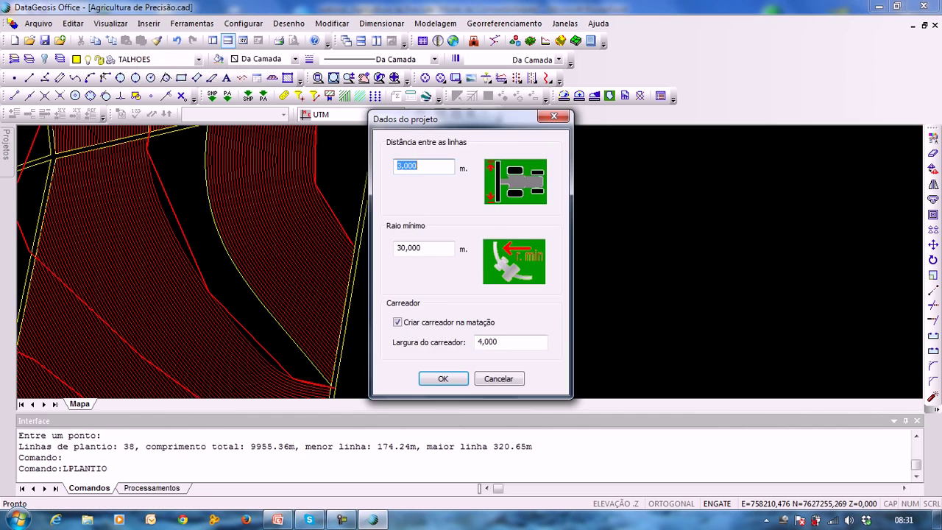
key("Return")
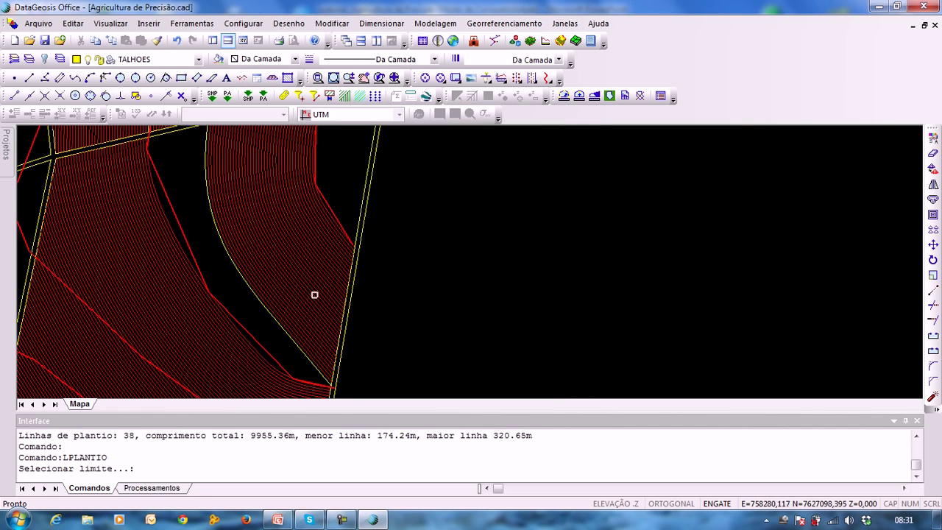
left_click(359, 209)
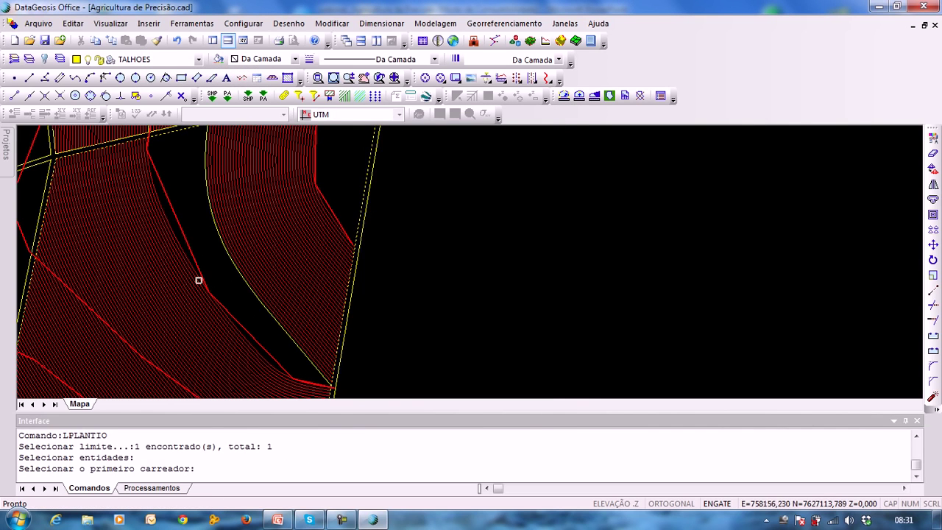
scroll(281, 227, "up", 4)
left_click(319, 212)
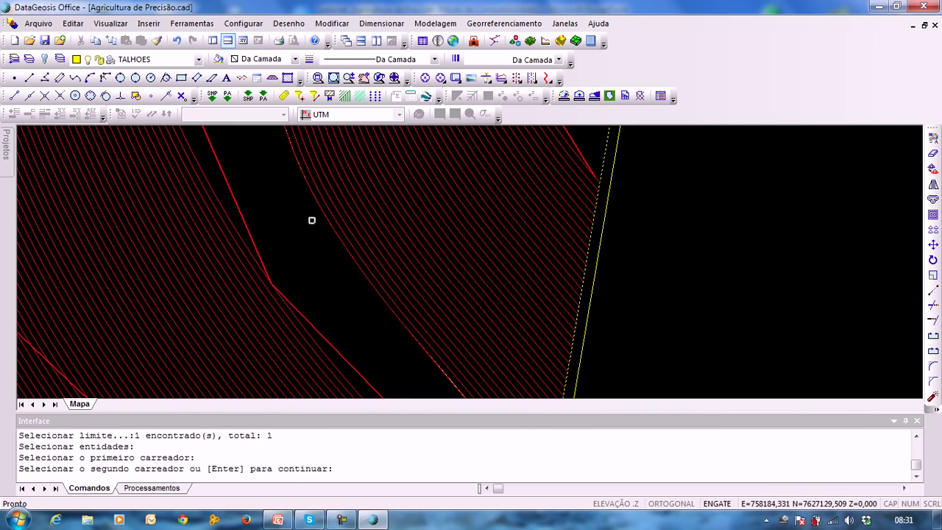
key("Return")
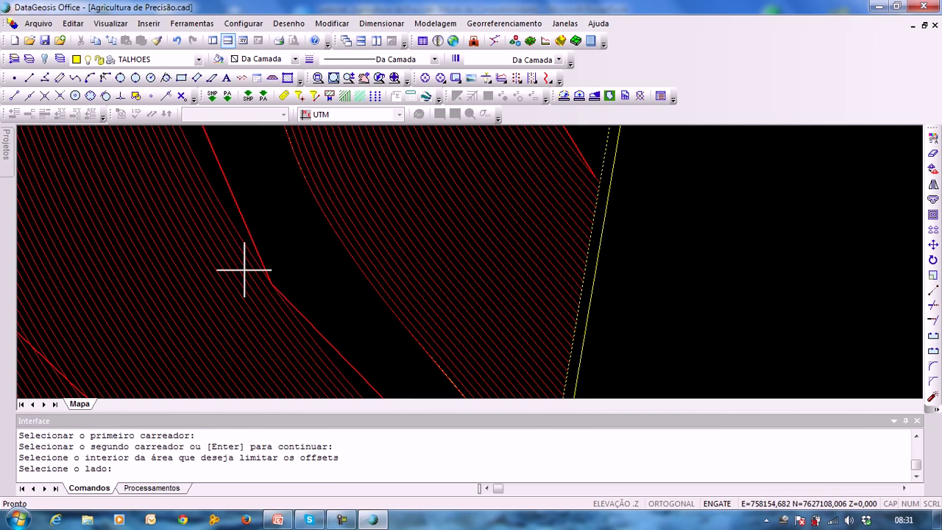
key("Escape")
key("Return")
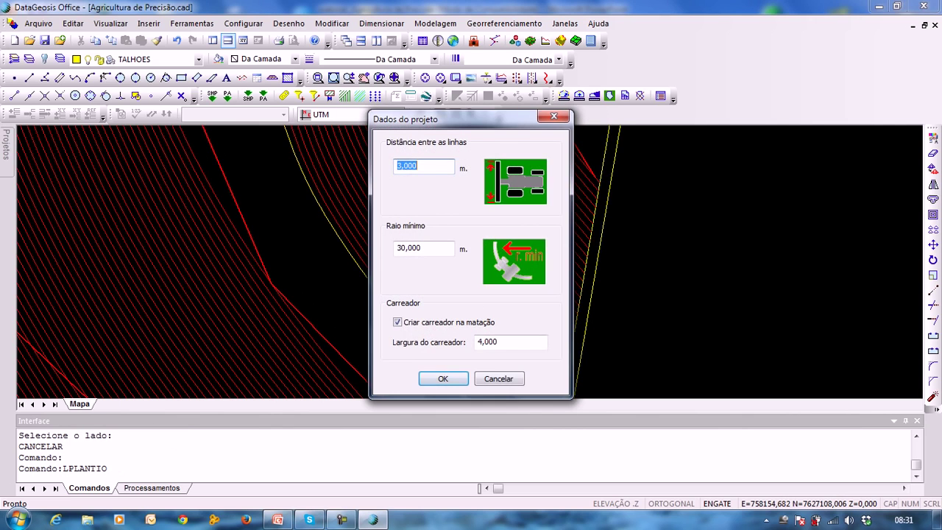
left_click(443, 378)
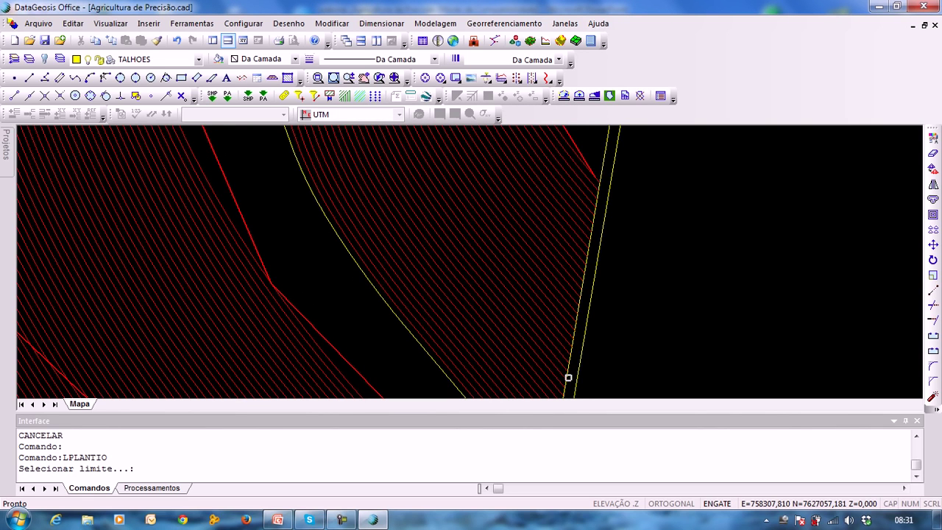
left_click(569, 377)
key("Escape")
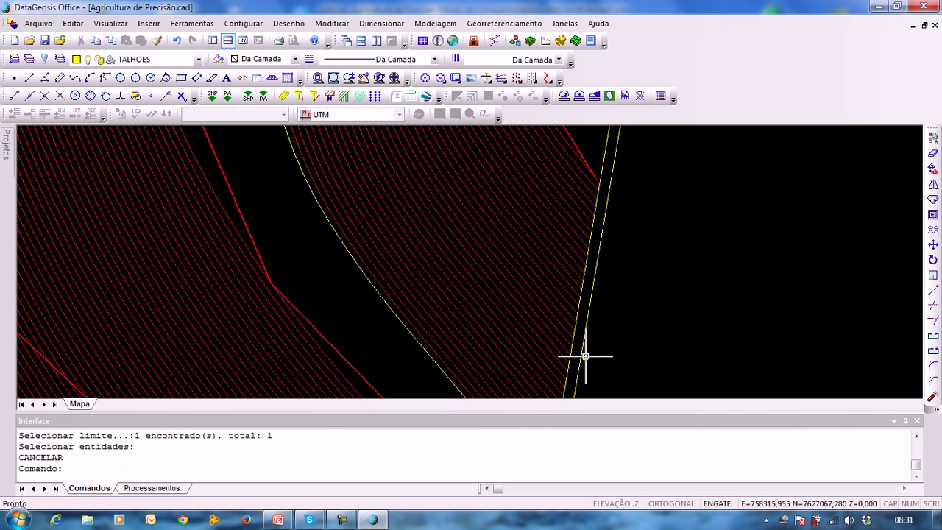
Start Linhas de Plantio with the unchanged project data and set the partly filled plot's boundary as limit
key("Return")
key("Return")
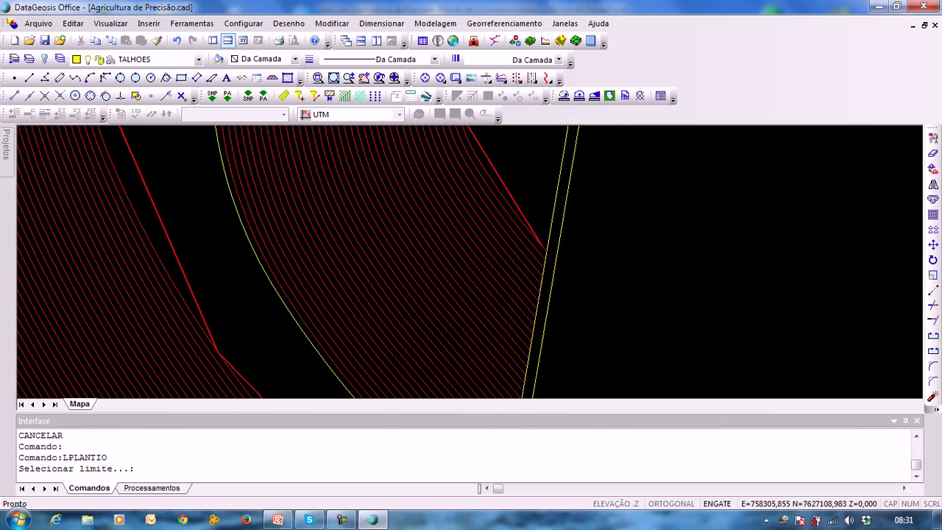
left_click(552, 223)
scroll(473, 270, "down", 2)
middle_click_drag(458, 278, 472, 237)
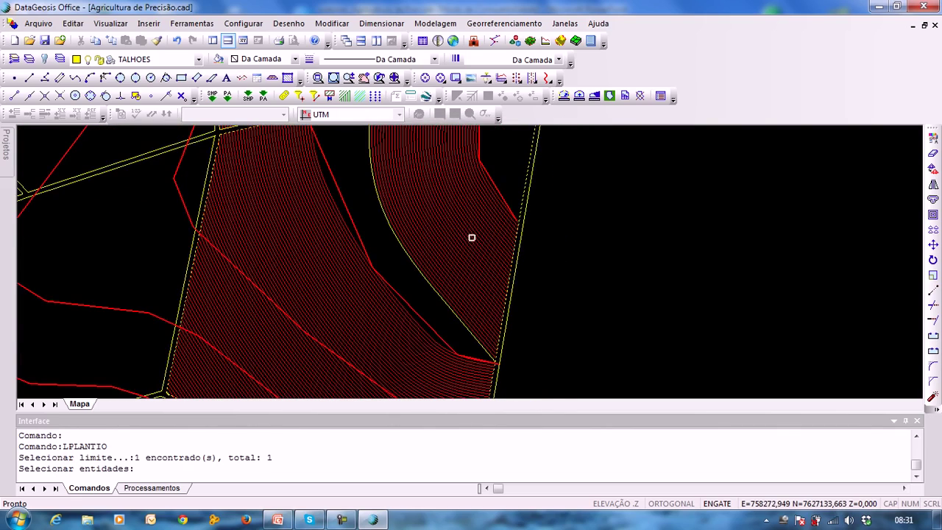
key("Return")
Fill the remaining gap using its yellow end line and the opposite contour as carreadores, placing the matação line near the contour's bend
scroll(418, 263, "up", 3)
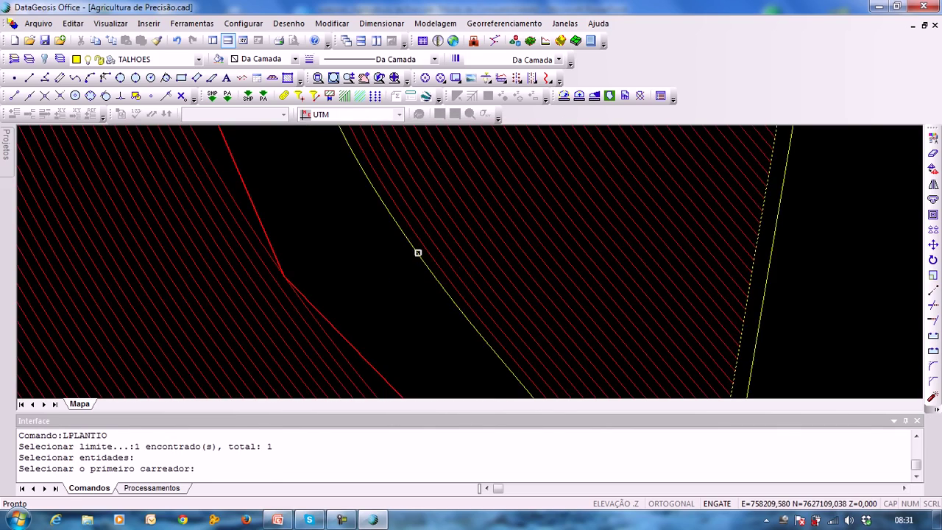
left_click(417, 253)
left_click(258, 237)
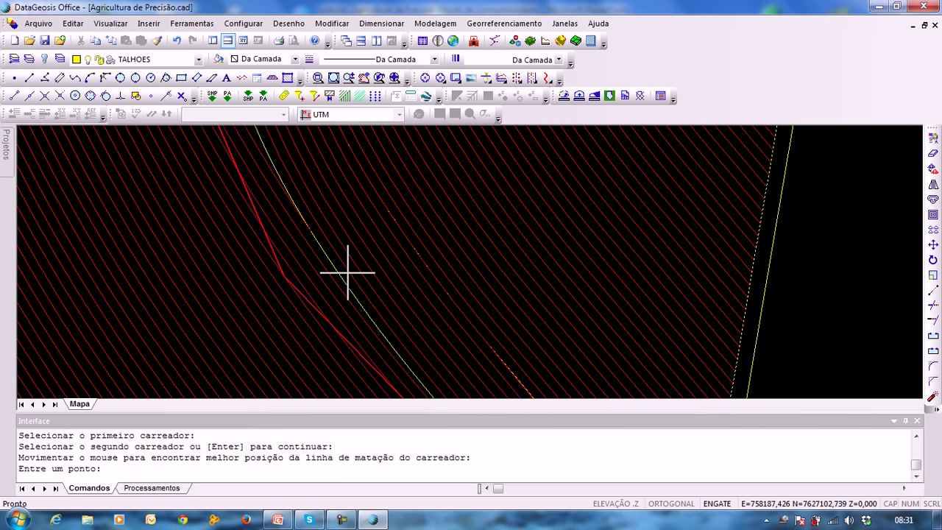
left_click(284, 288)
Examine how the new planting lines meet along the contour and matação line, and review the filled eastern plots as a whole
scroll(393, 270, "up", 5)
scroll(427, 305, "down", 3)
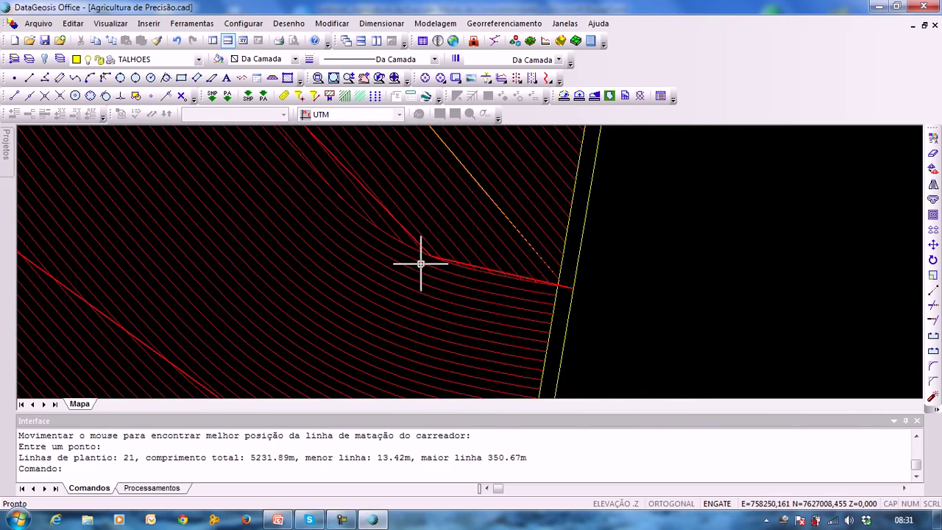
middle_click_drag(381, 245, 454, 282)
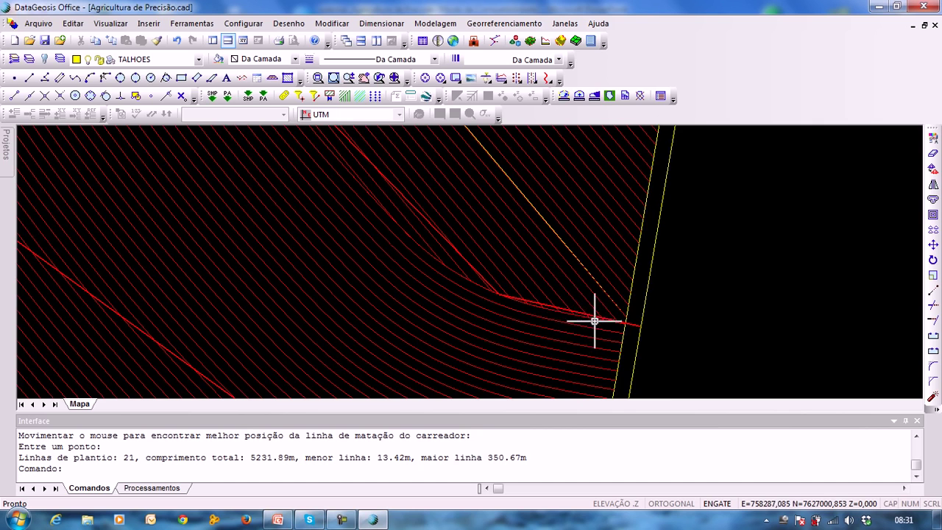
scroll(389, 246, "up", 3)
left_click(364, 228)
key("Escape")
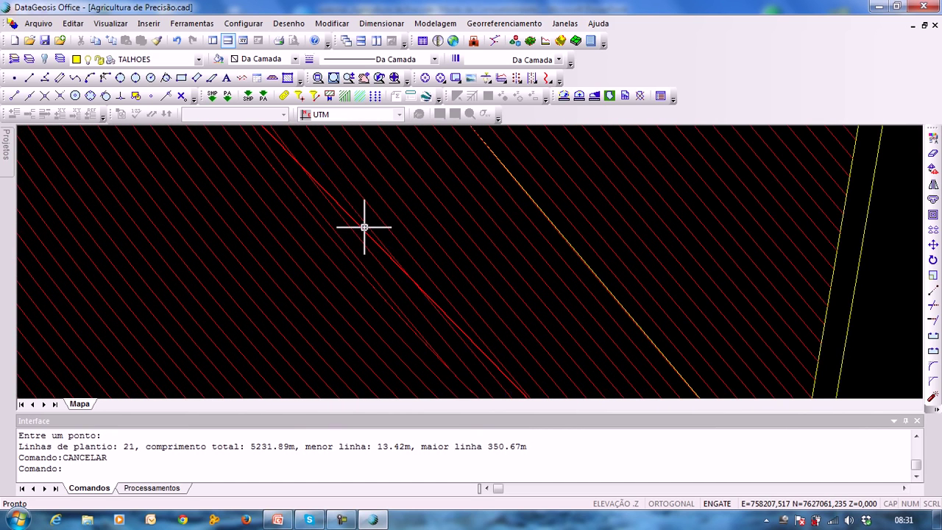
scroll(350, 225, "down", 5)
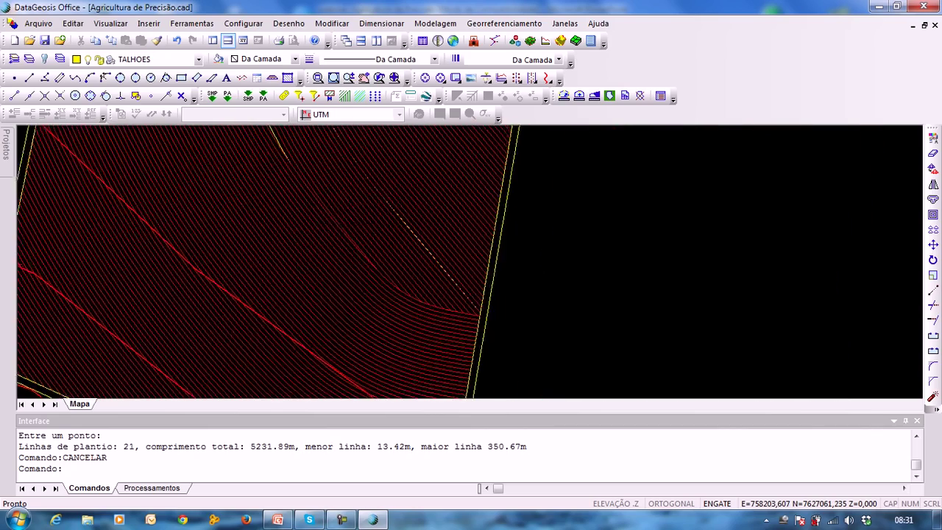
middle_click_drag(326, 172, 263, 199)
scroll(275, 222, "down", 1)
middle_click_drag(302, 265, 347, 307)
scroll(347, 307, "down", 1)
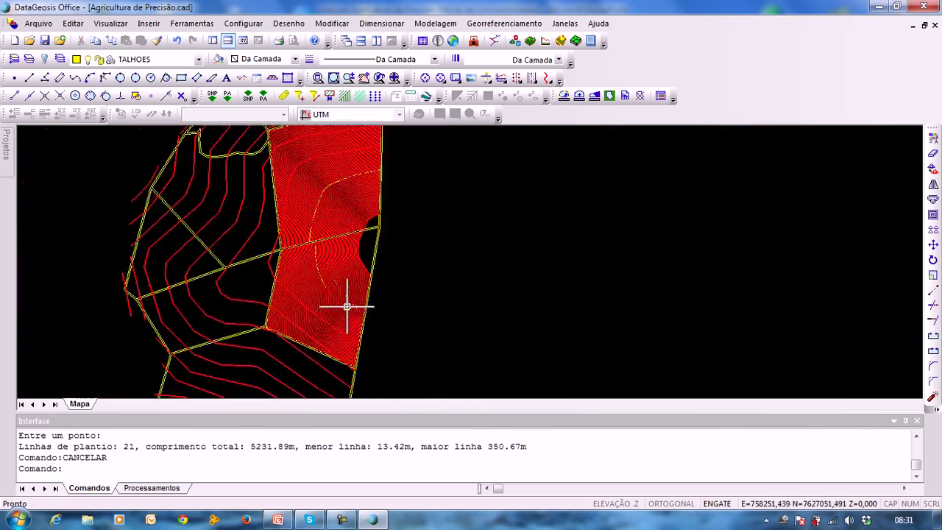
Run Estatística Linhas de Plantio on the LINHAS DE PLANTIO layer only
left_click(191, 23)
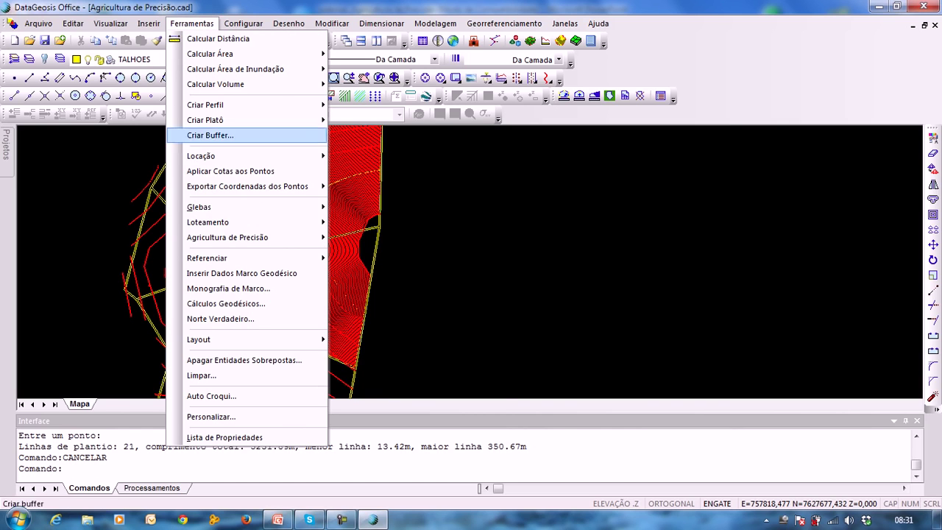
mouse_move(243, 237)
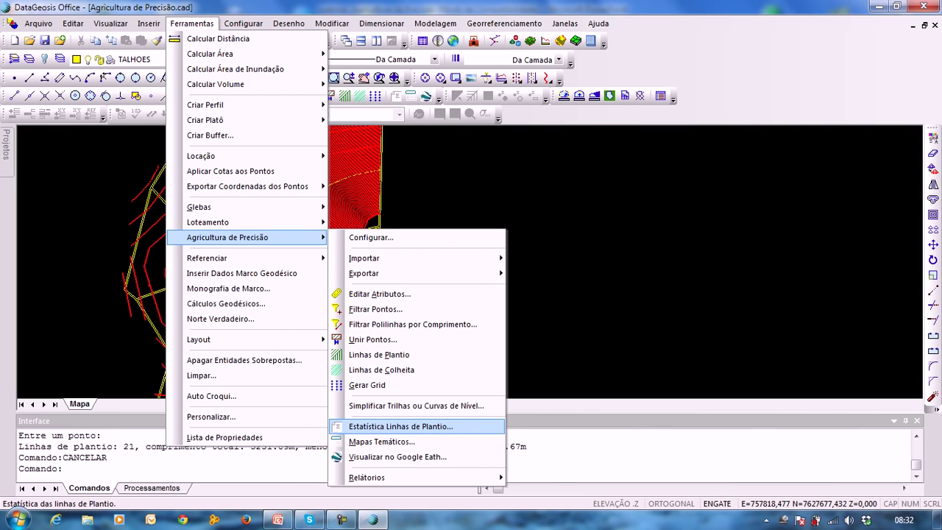
left_click(401, 426)
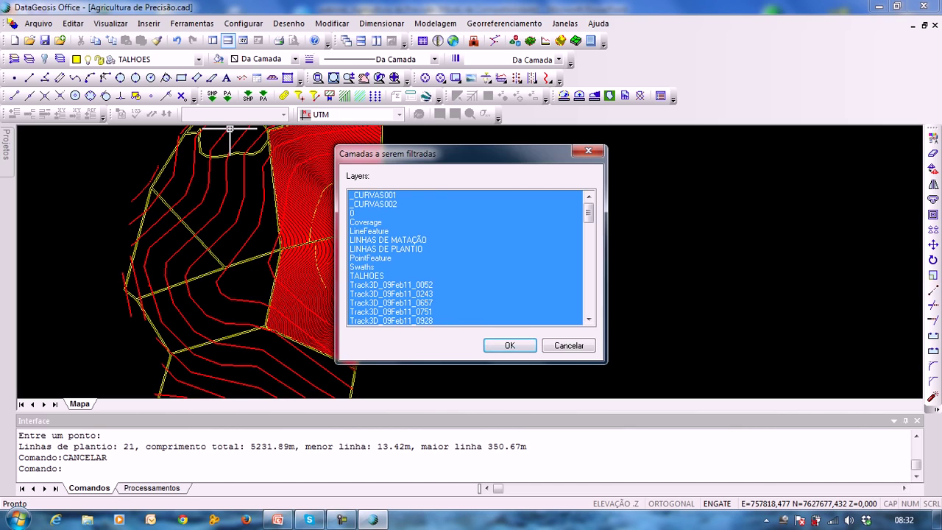
left_click_drag(442, 153, 533, 150)
left_click(509, 245)
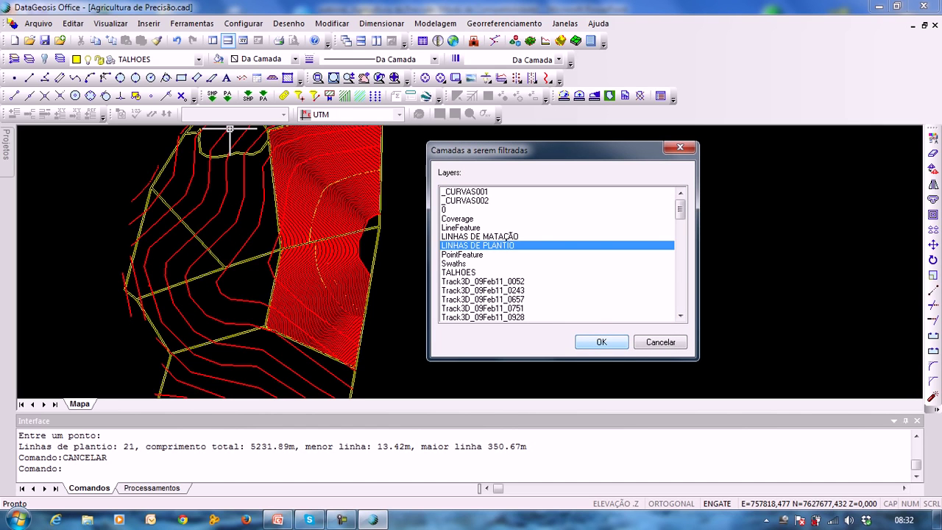
left_click(601, 341)
left_click_drag(472, 153, 563, 150)
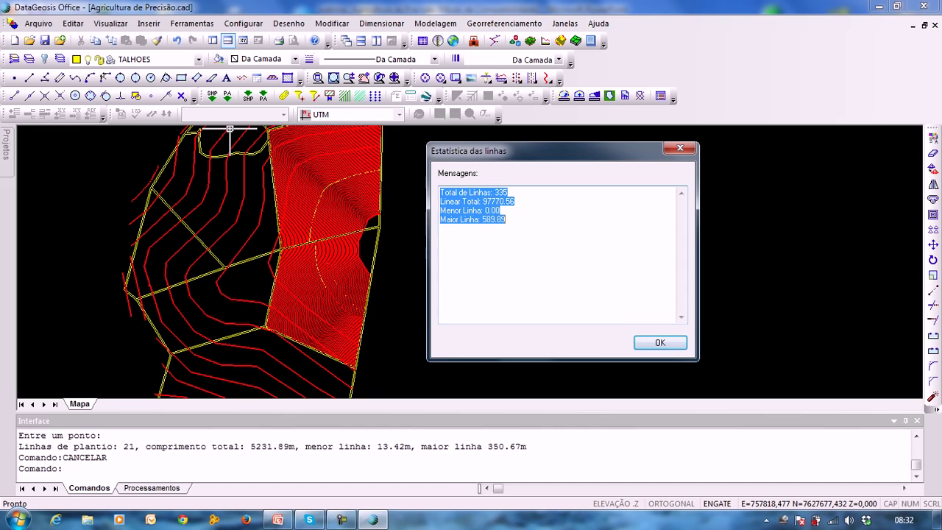
Read the total line count and the shortest and longest planting lines, and close the statistics
left_click(493, 192)
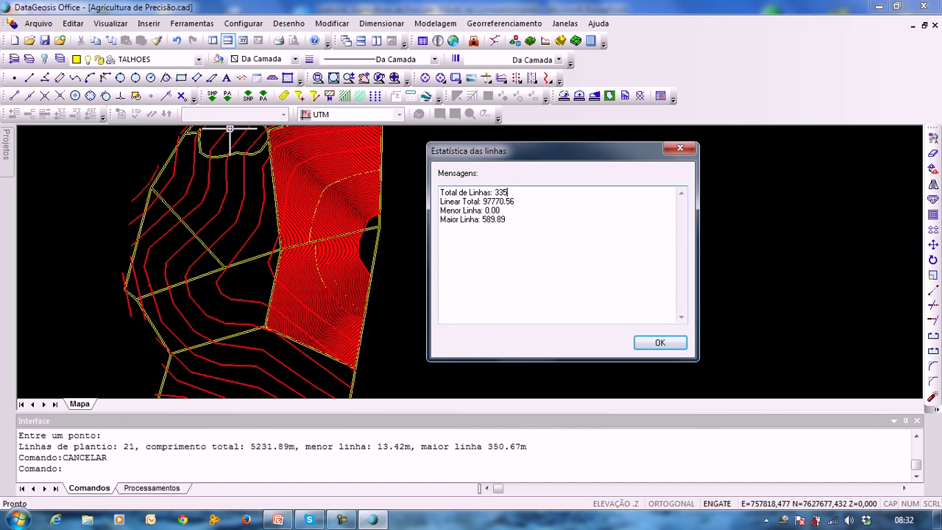
left_click_drag(499, 210, 451, 210)
left_click_drag(506, 220, 440, 219)
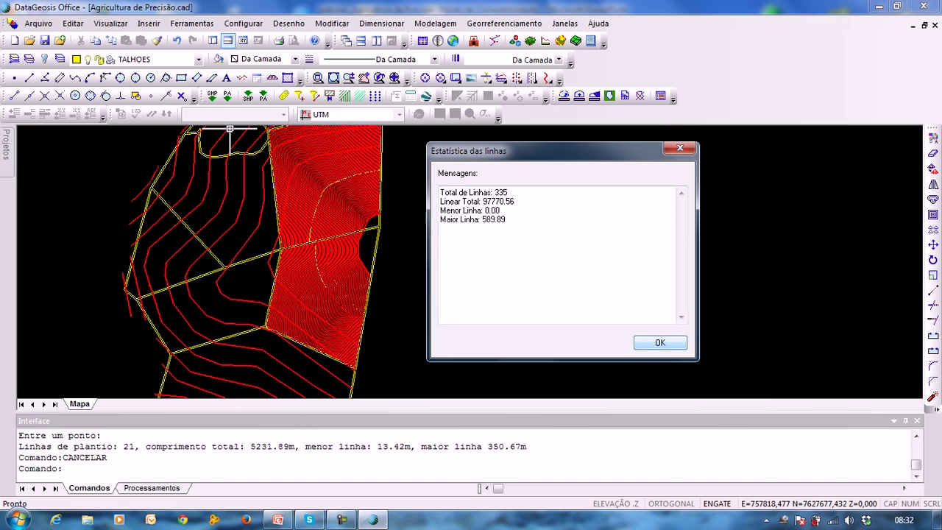
key("Return")
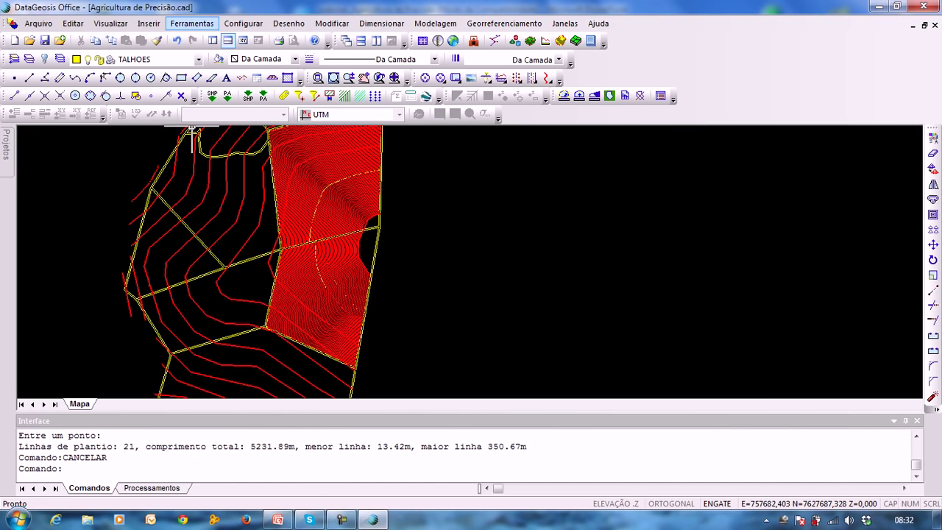
Start an Efetividade de Mapeamento report with the file name efetividade
left_click(192, 23)
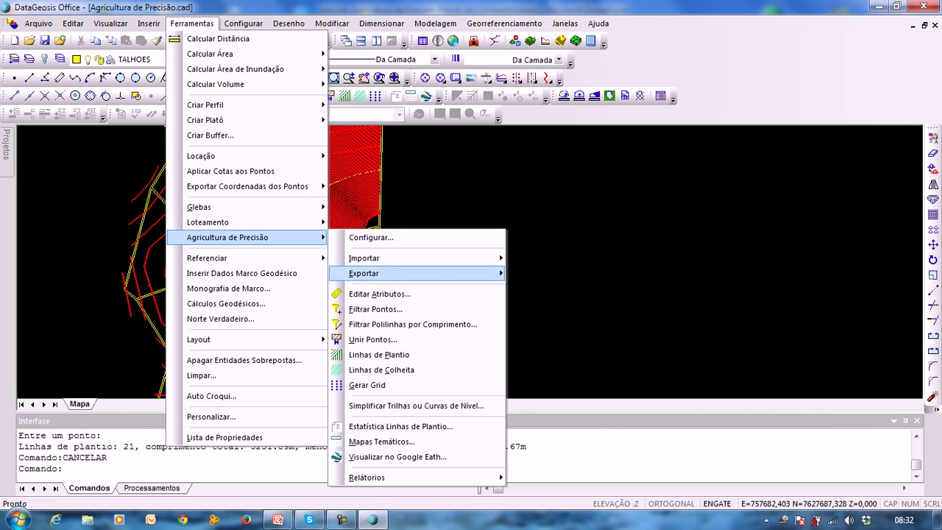
mouse_move(368, 477)
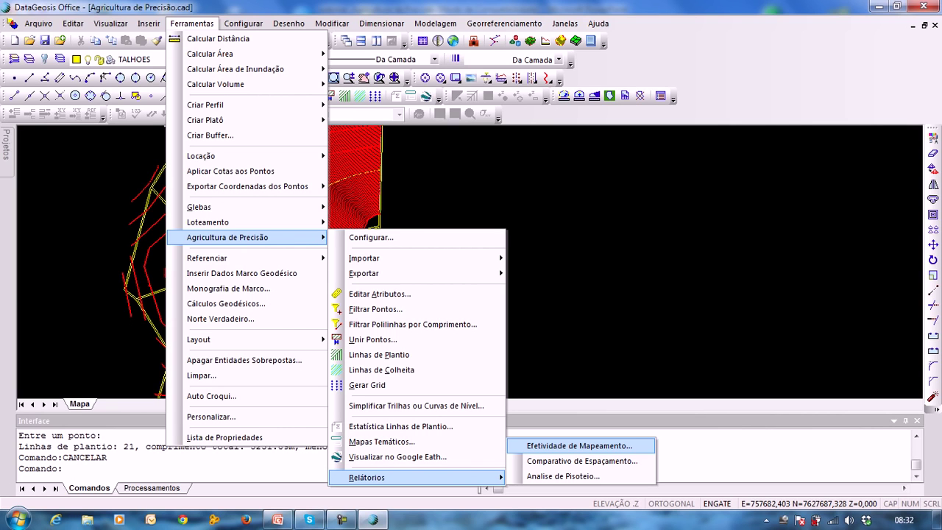
left_click(580, 445)
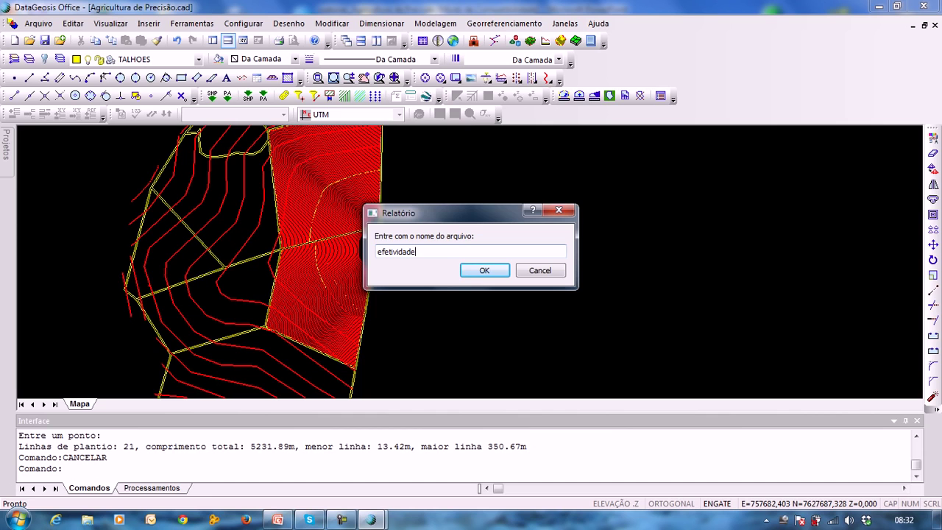
key("Return")
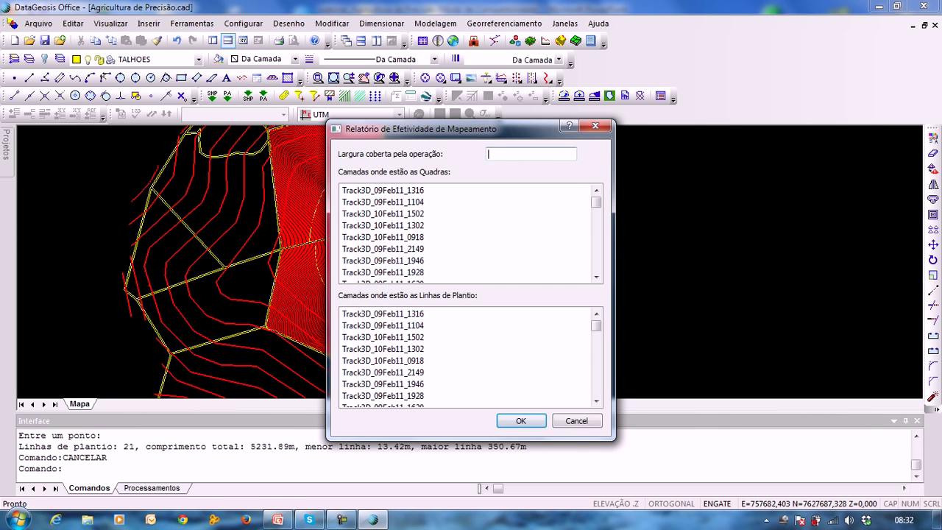
Choose TALHOES as the report's layer containing the quadras
left_click_drag(471, 129, 486, 107)
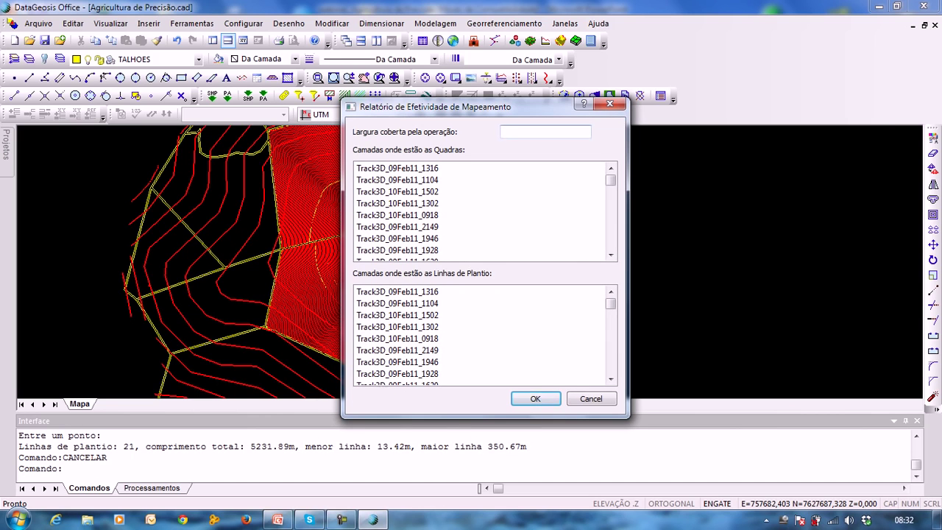
left_click_drag(485, 107, 492, 92)
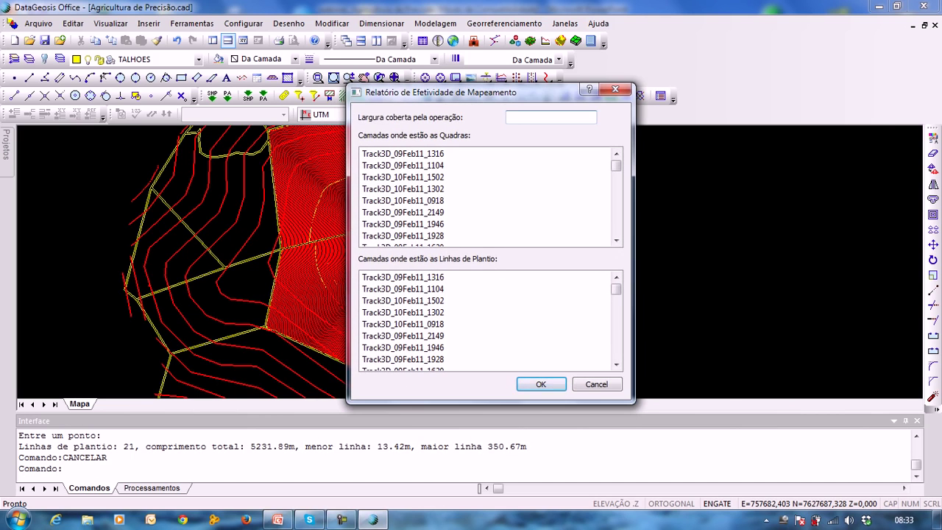
scroll(486, 196, "down", 5)
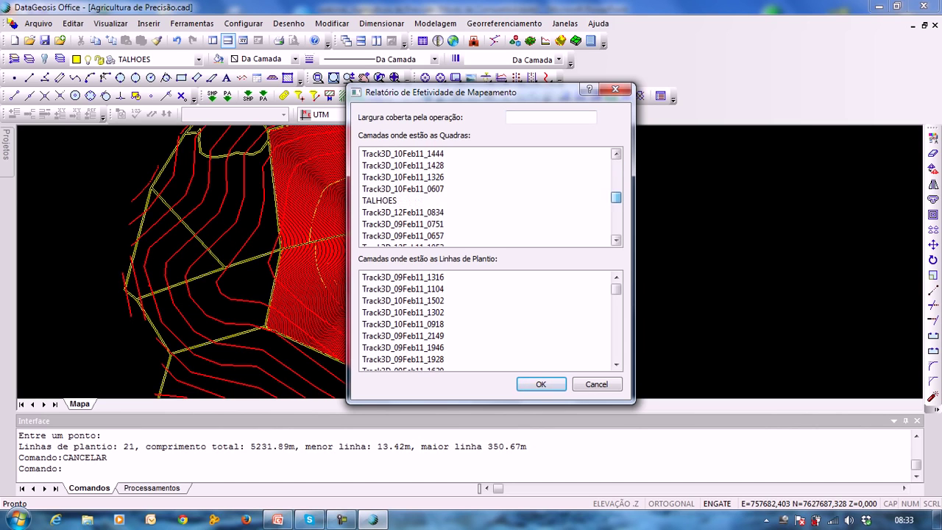
scroll(486, 197, "down", 3)
scroll(486, 196, "down", 6)
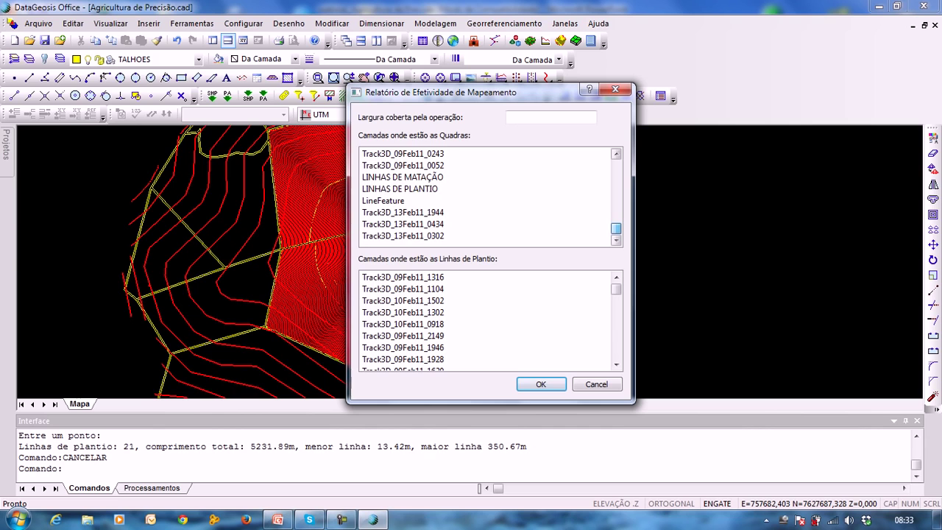
scroll(485, 196, "up", 1)
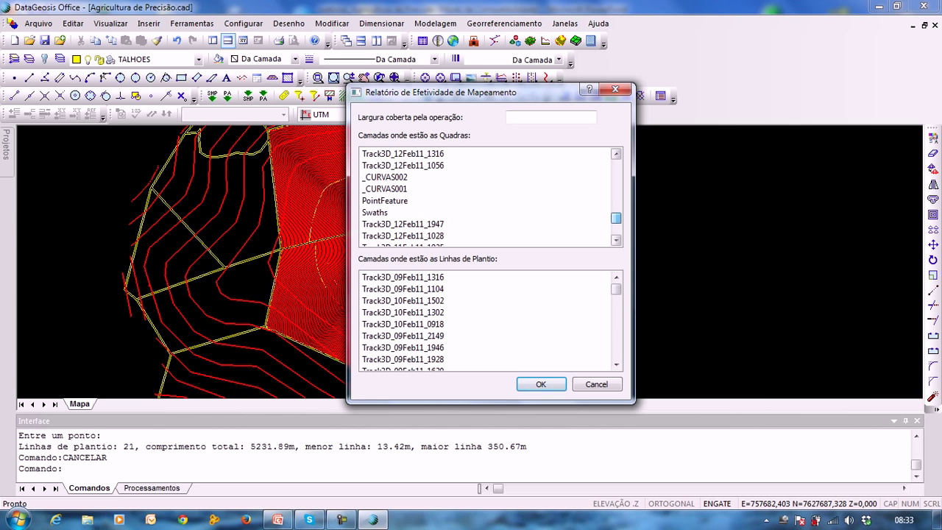
scroll(485, 197, "up", 10)
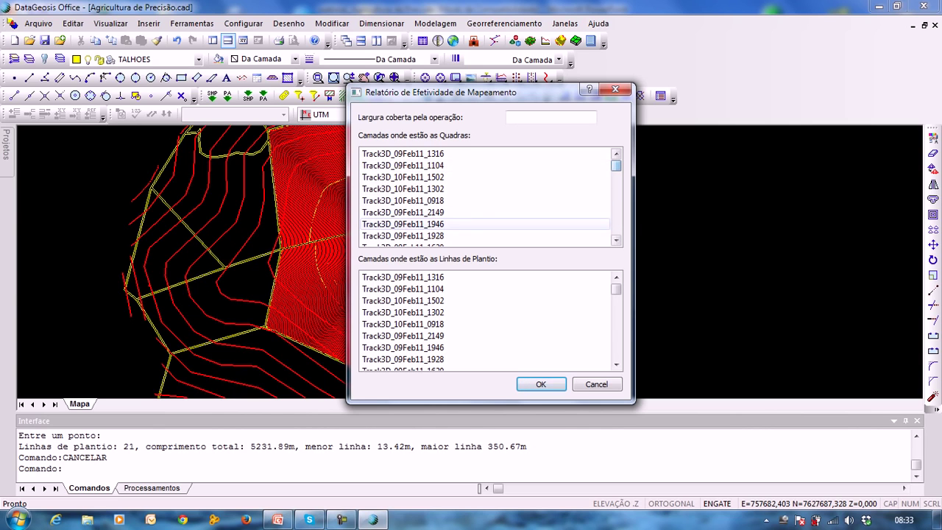
scroll(486, 197, "down", 5)
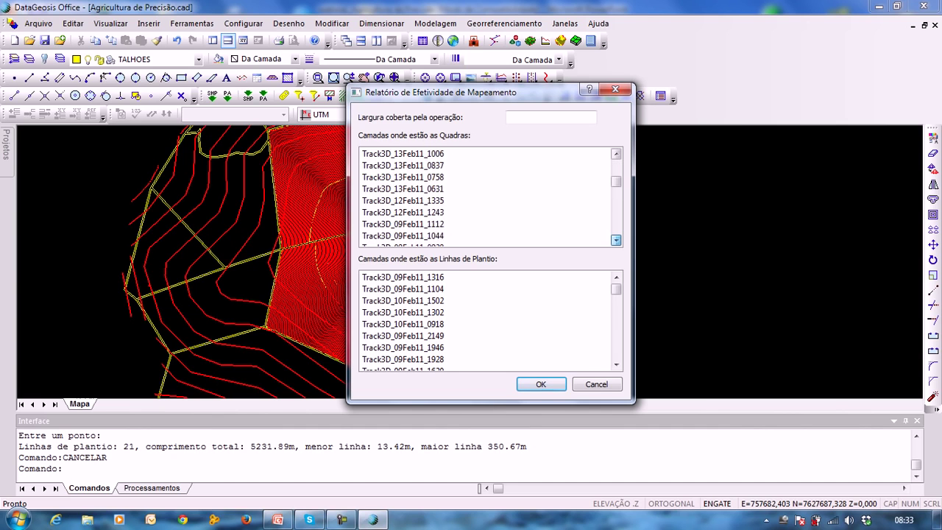
scroll(486, 197, "down", 6)
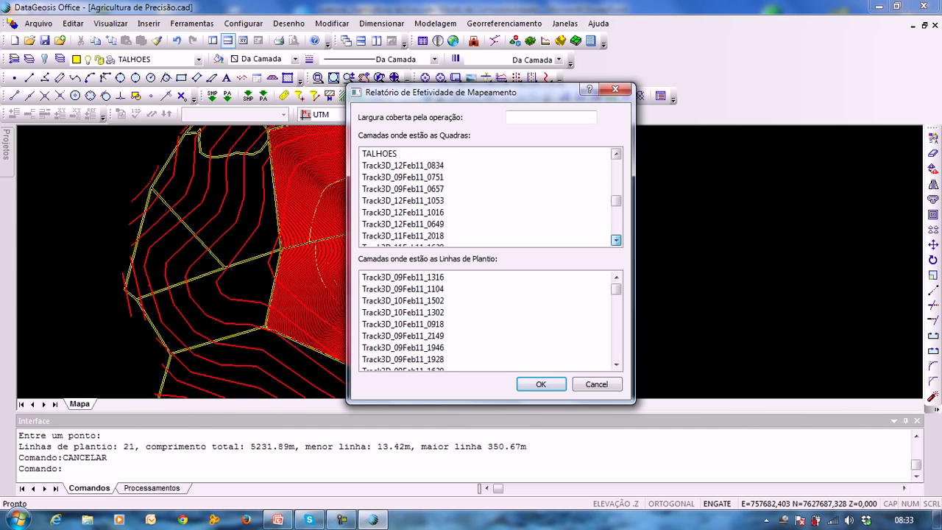
left_click(616, 154)
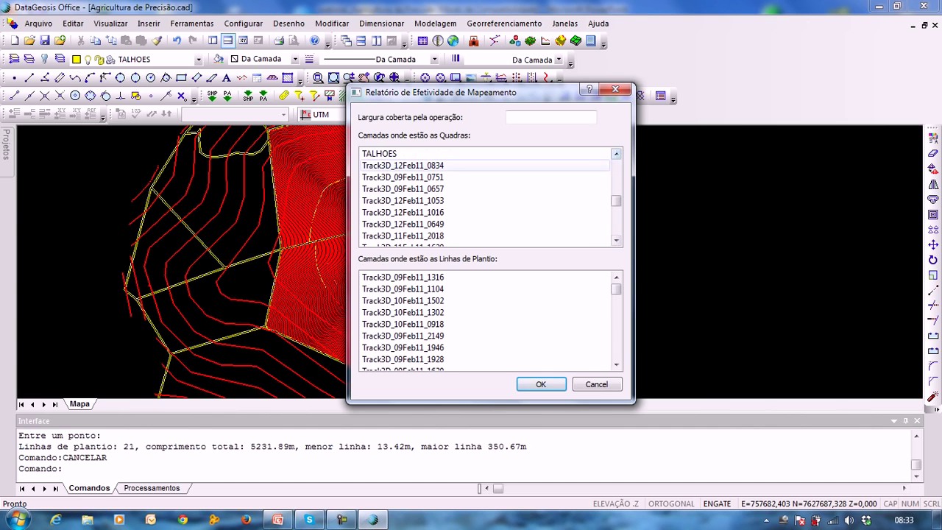
left_click(471, 154)
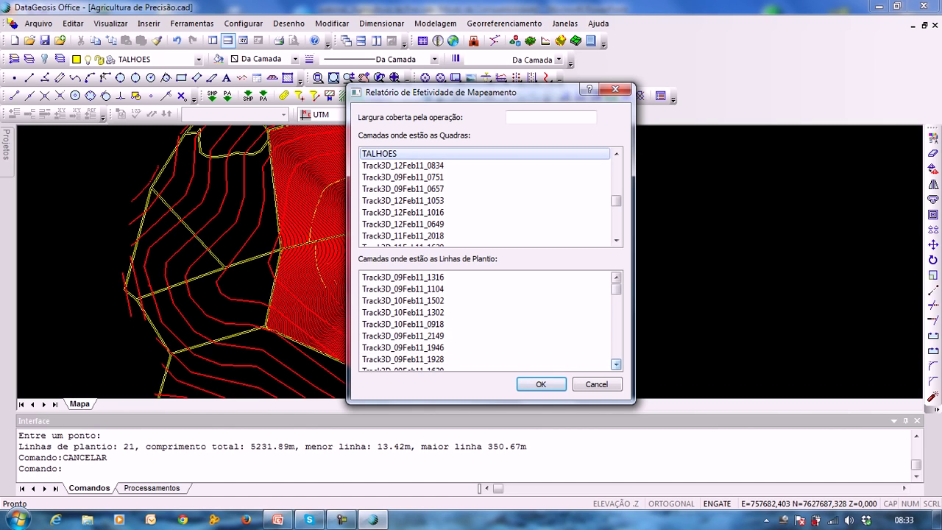
Choose LINHAS DE PLANTIO as the report's planting line layer
left_click(616, 364)
left_click(616, 364)
left_click(616, 364)
left_click(616, 365)
left_click(616, 364)
left_click(617, 364)
left_click(617, 365)
left_click(616, 364)
left_click(616, 364)
left_click(616, 364)
left_click(616, 364)
left_click(616, 365)
left_click(616, 364)
left_click(616, 364)
left_click(616, 365)
left_click(616, 364)
left_click(616, 364)
left_click(616, 364)
left_click(616, 365)
left_click(616, 365)
left_click(616, 364)
left_click(616, 364)
left_click(412, 312)
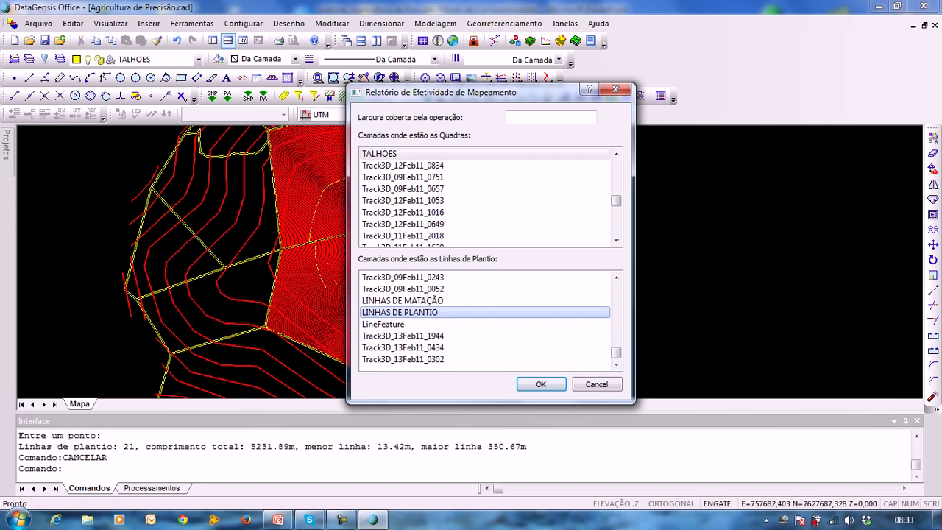
Set the width covered by the operation to 3 and generate the mapping effectiveness report
left_click(551, 117)
type("3")
left_click(541, 385)
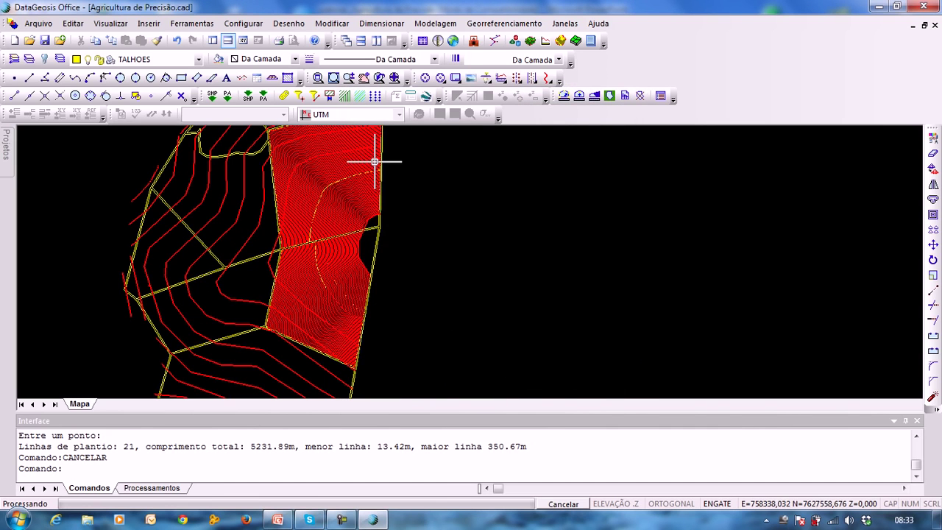
Examine the generated mapping coverage over the eastern plots, including the carreador between them and the edges along their boundaries
scroll(340, 297, "down", 3)
key("ctrl+s")
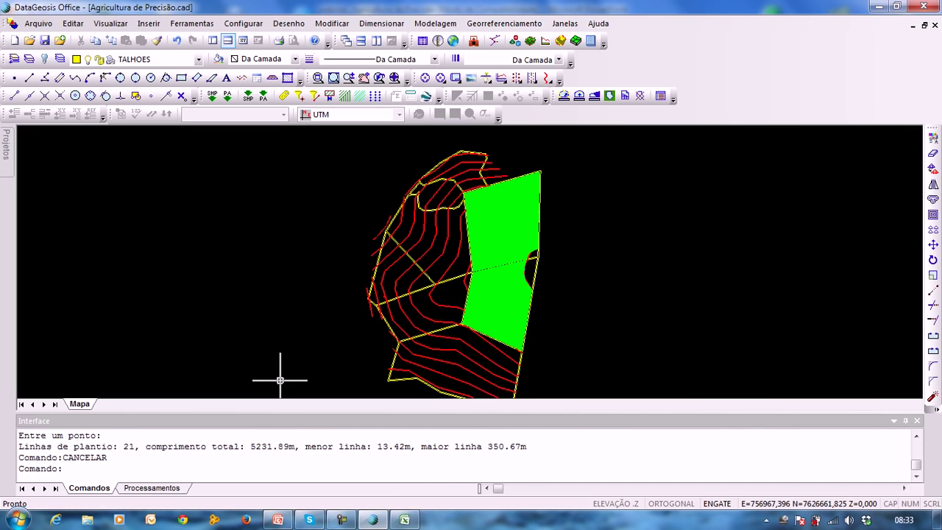
middle_click_drag(383, 269, 329, 251)
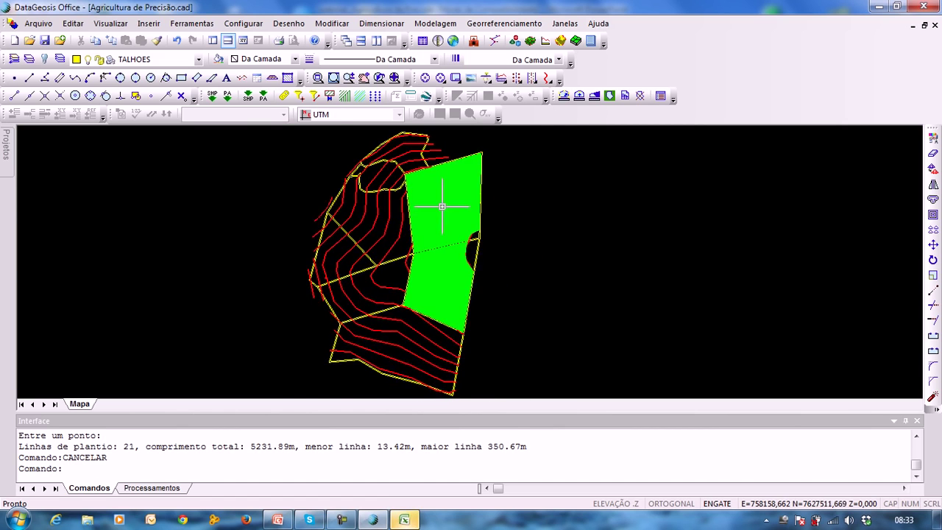
scroll(446, 201, "up", 2)
scroll(390, 228, "up", 1)
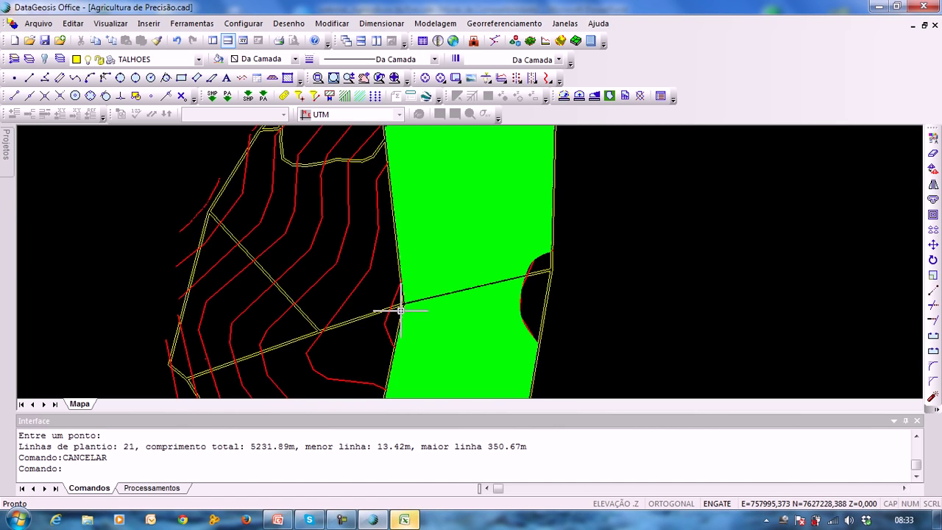
middle_click_drag(399, 311, 356, 145)
scroll(356, 145, "down", 1)
scroll(418, 222, "up", 1)
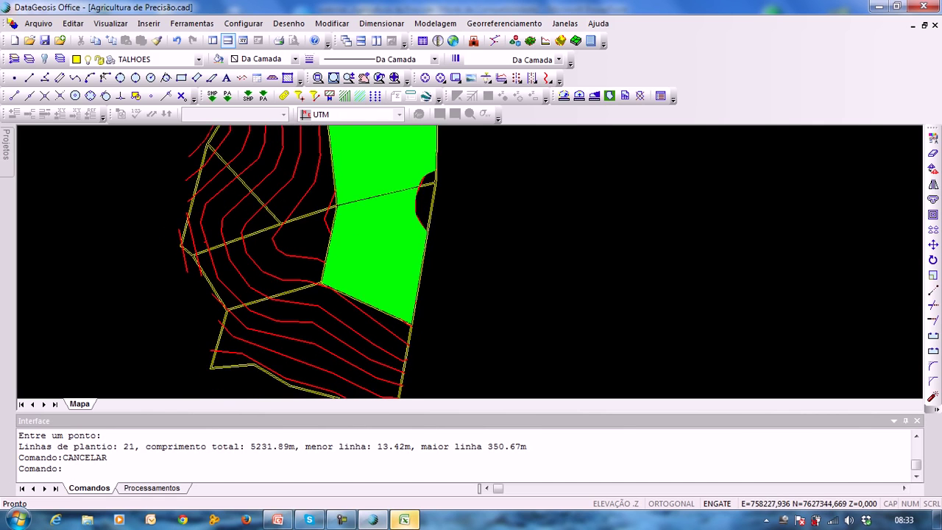
scroll(377, 339, "up", 1)
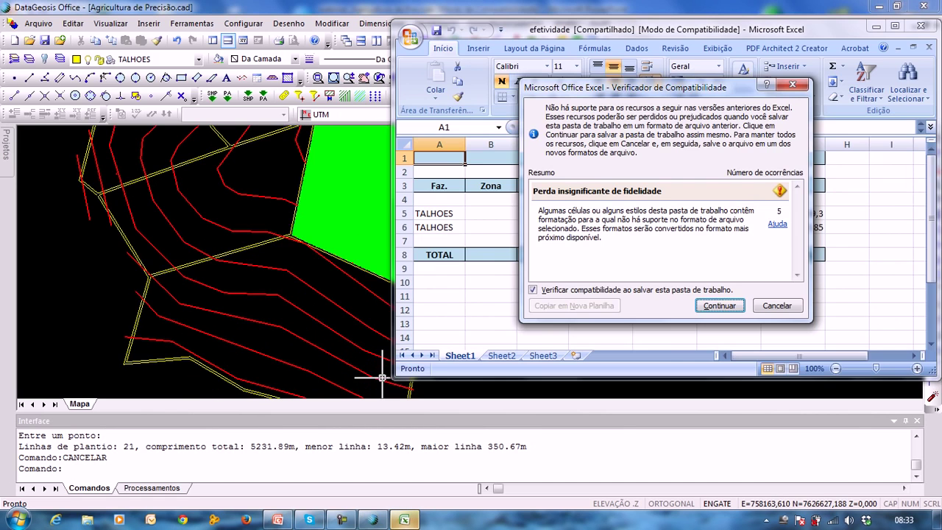
Continue saving the efetividade workbook in the older Excel format and check the area reported for each plot
left_click(717, 305)
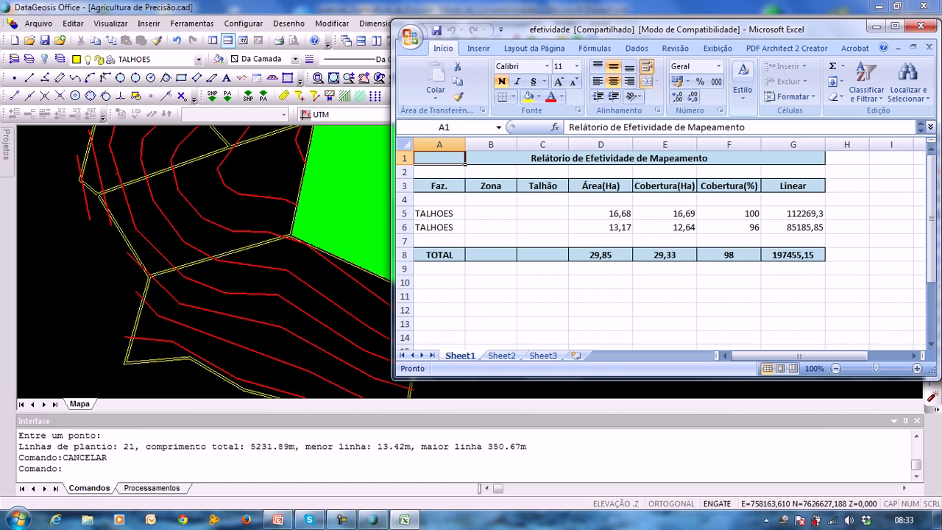
left_click(439, 214)
left_click(601, 214)
left_click(439, 227)
left_click(601, 227)
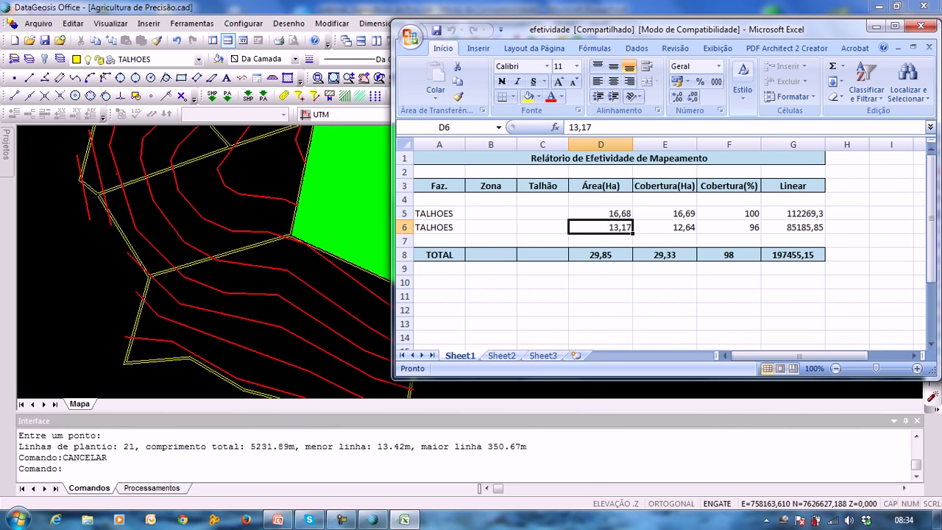
Compare the covered area and linear planting length of both plots in the report, and close the workbook
left_click(665, 214)
left_click(665, 240)
left_click(664, 214)
left_click(664, 228)
left_click(665, 213)
left_click(664, 227)
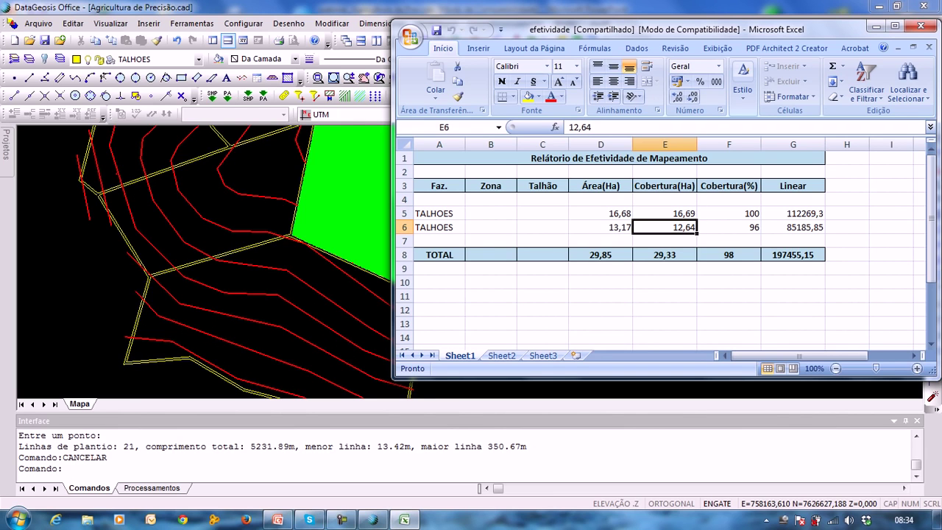
left_click(792, 214)
left_click(792, 228)
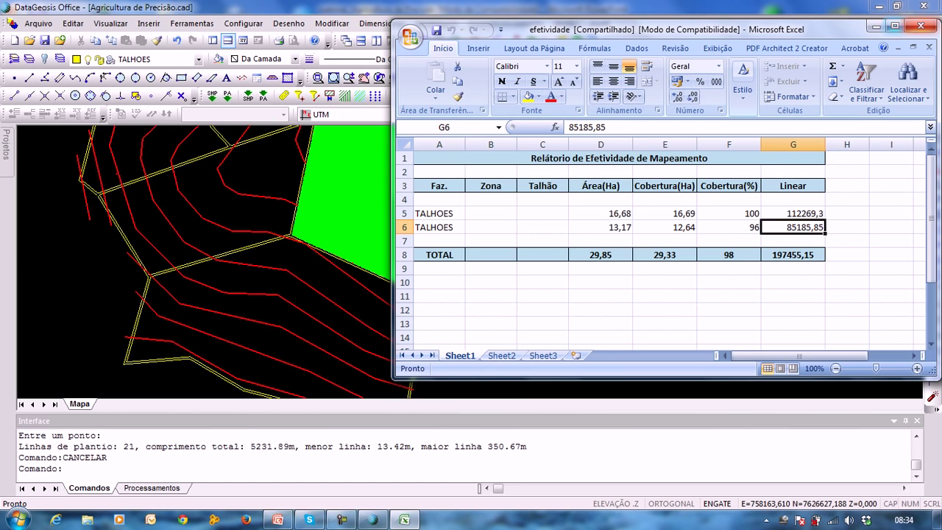
left_click(921, 26)
Turn off the COBERTURA_EFETIVA layer to hide the green coverage over the two eastern plots
middle_click_drag(363, 245, 437, 352)
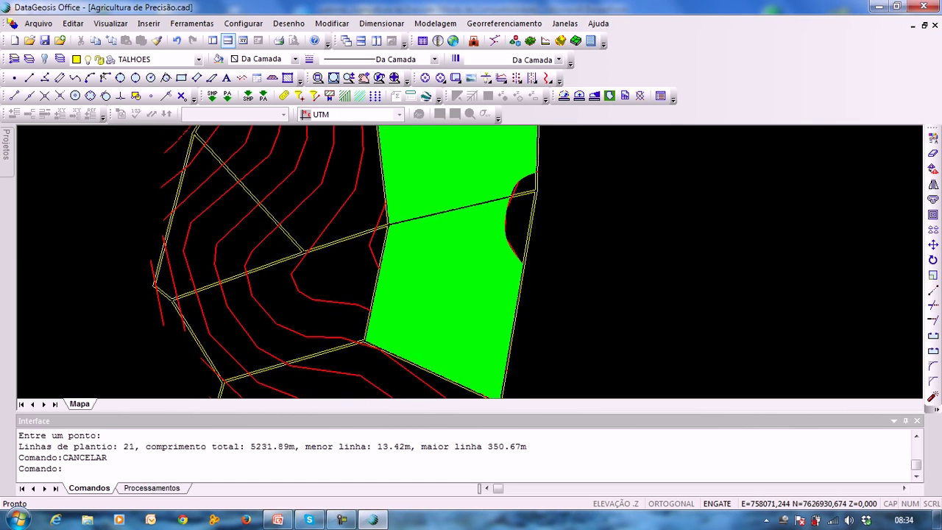
left_click(198, 59)
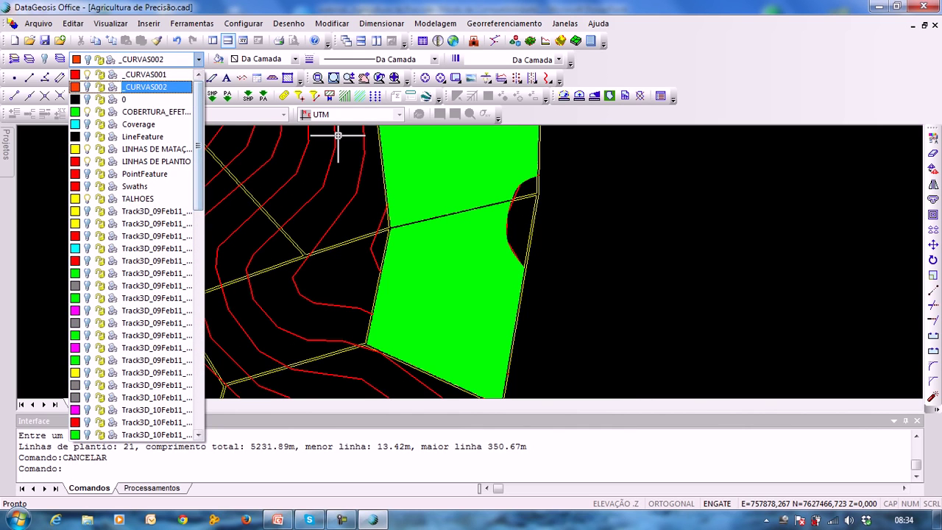
left_click(86, 112)
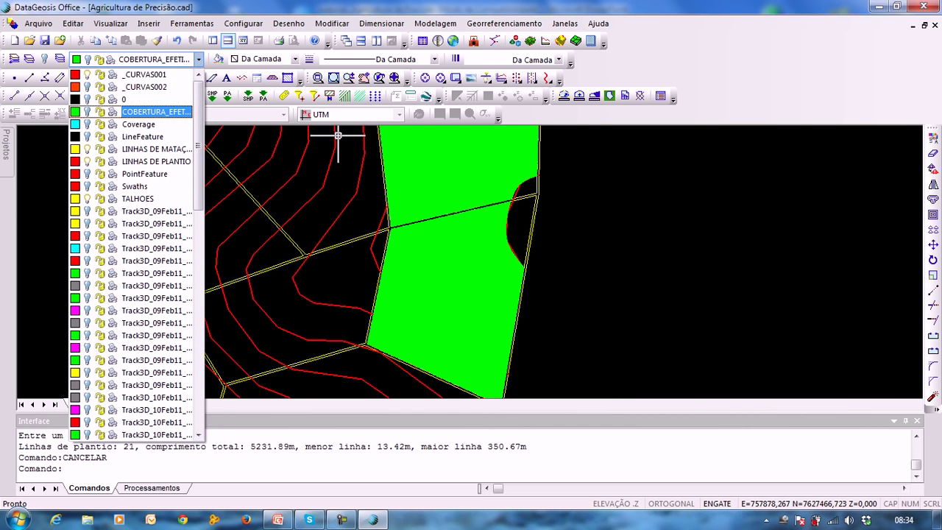
left_click(391, 221)
middle_click_drag(391, 221, 335, 240)
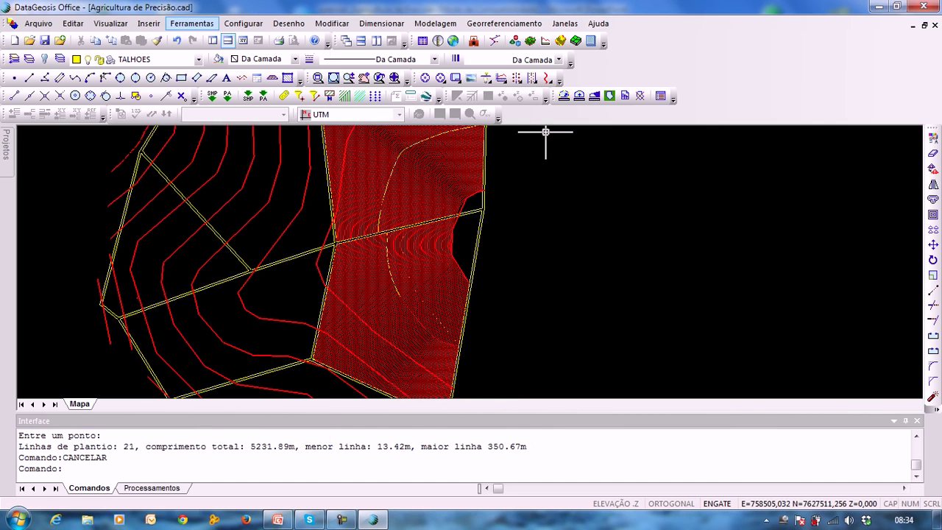
left_click(191, 23)
mouse_move(228, 237)
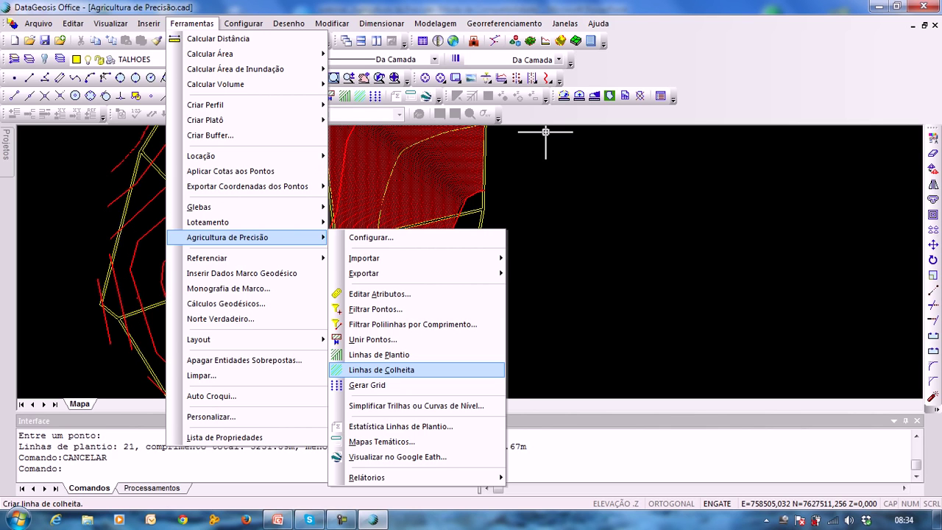
left_click(555, 305)
middle_click_drag(422, 228, 358, 295)
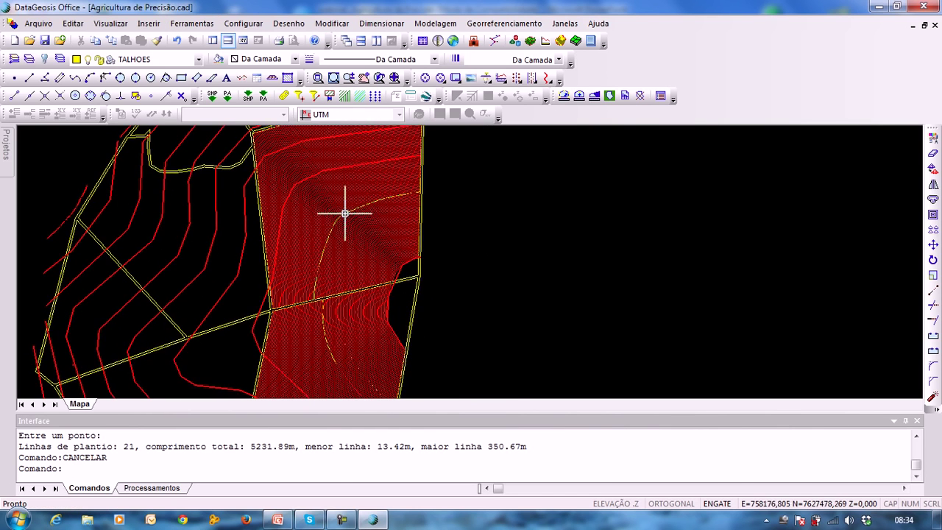
mouse_move(341, 213)
middle_mouse_down()
mouse_move(309, 200)
mouse_move(288, 253)
middle_mouse_up()
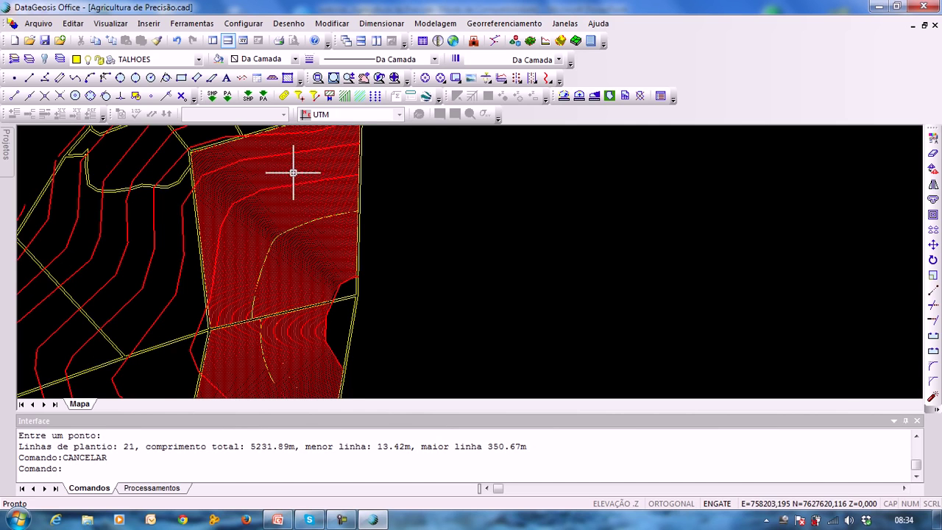
middle_click_drag(267, 206, 250, 175)
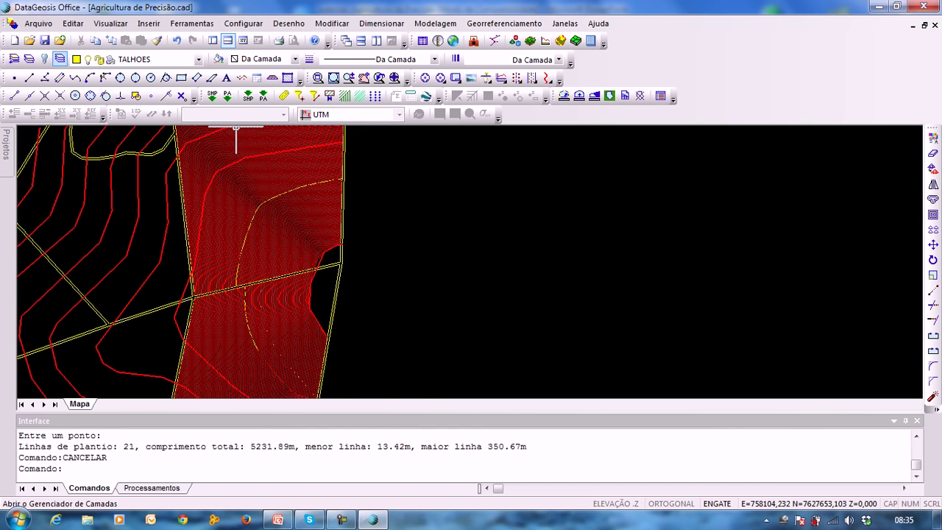
middle_click_drag(315, 237, 316, 286)
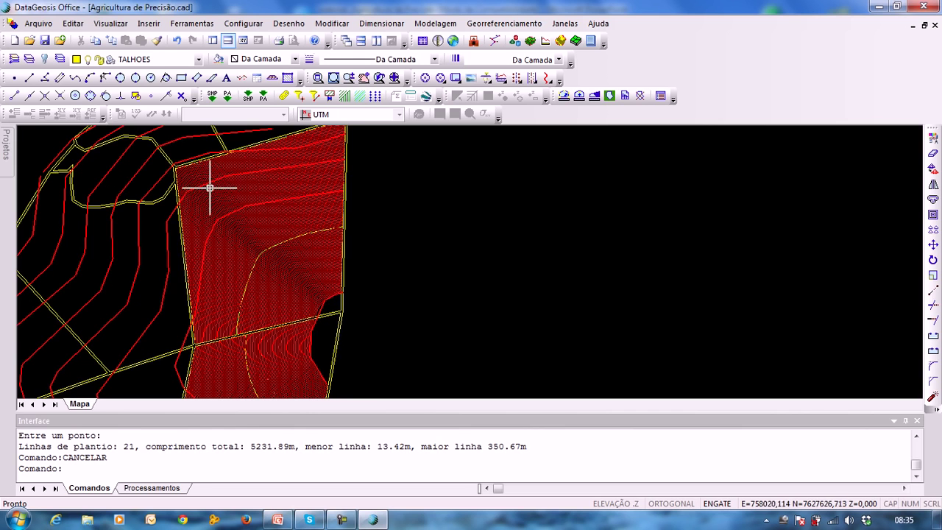
mouse_move(294, 280)
middle_mouse_down()
mouse_move(304, 214)
mouse_move(308, 235)
middle_mouse_up()
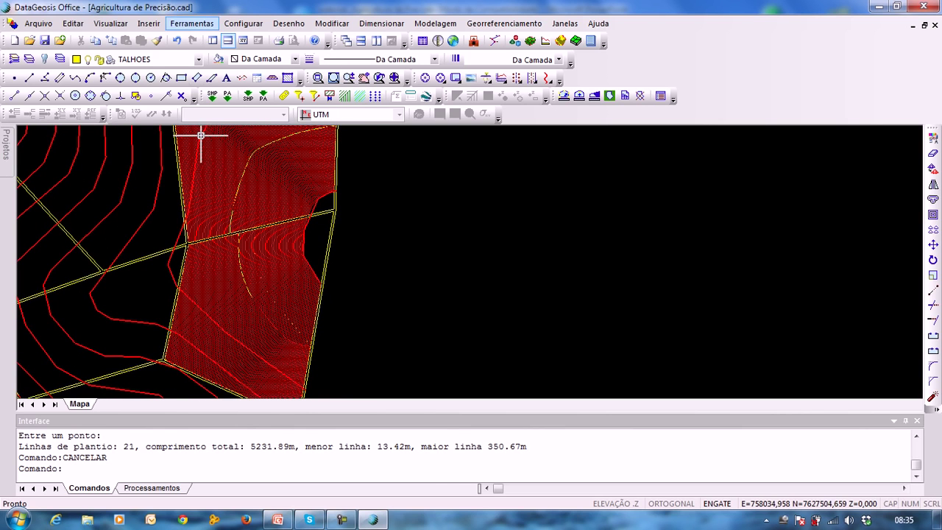
Review the operation codes and row-spacing descriptions in the precision agriculture configuration, and close it
left_click(191, 22)
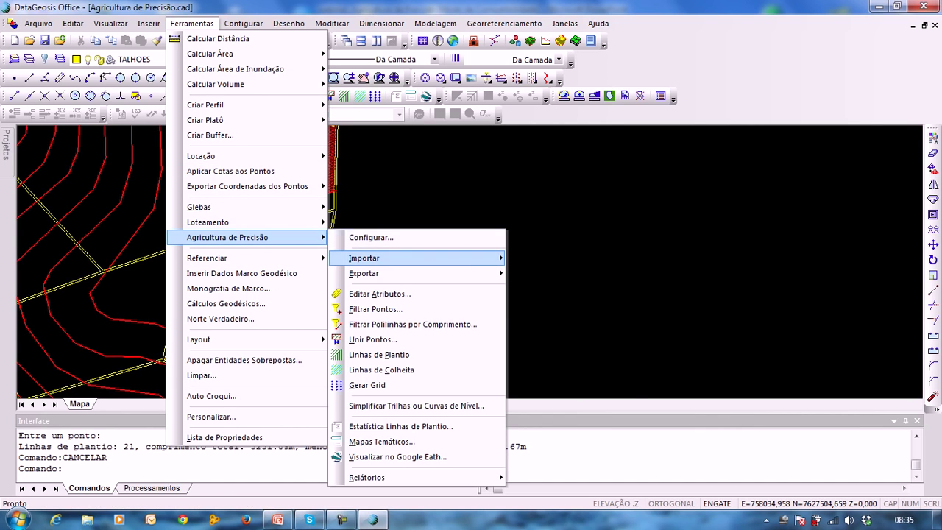
left_click(371, 237)
left_click(365, 149)
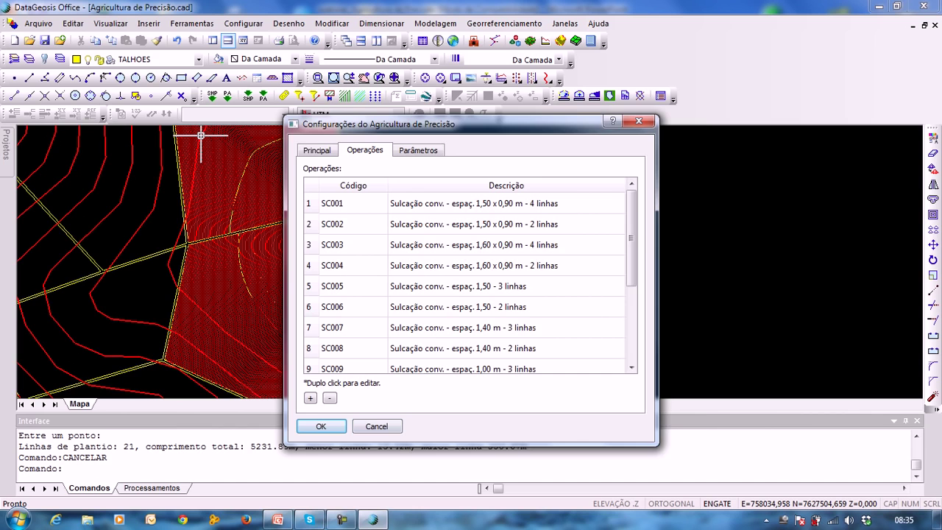
left_click_drag(442, 124, 480, 112)
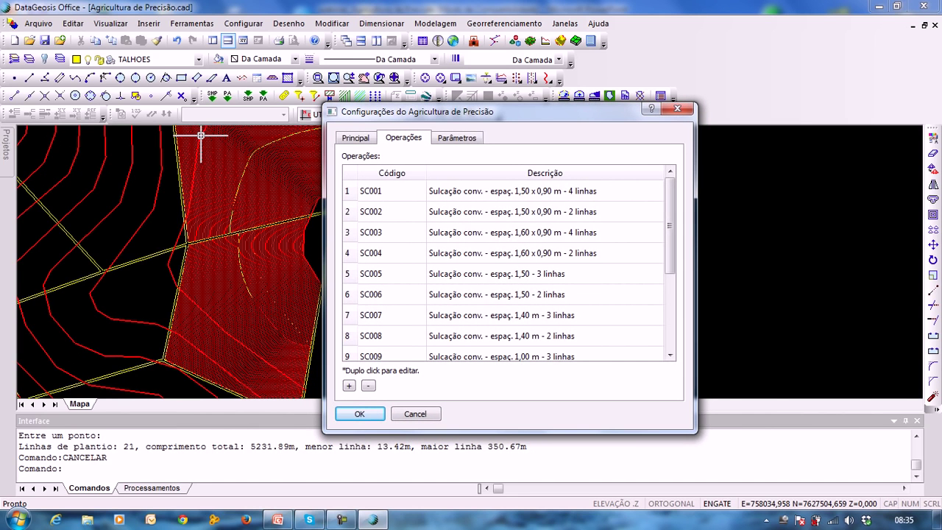
left_click_drag(486, 103, 486, 97)
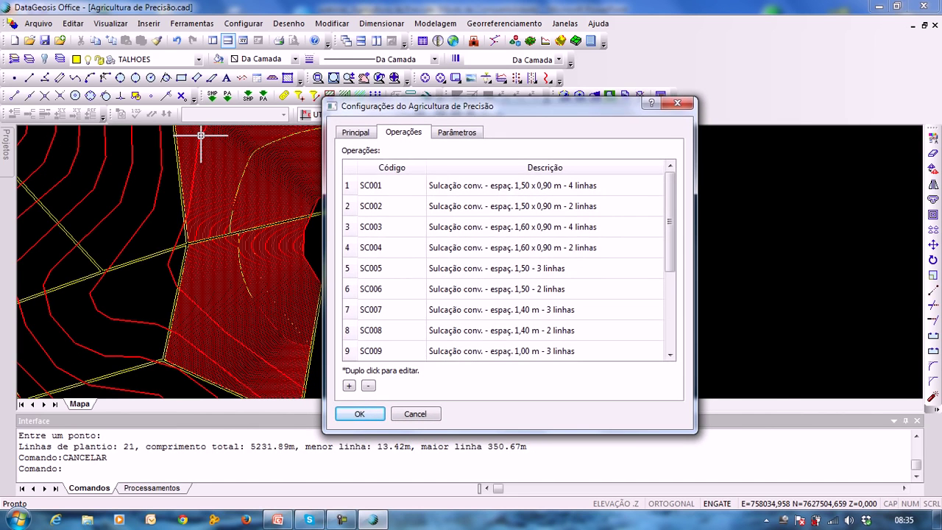
key("Return")
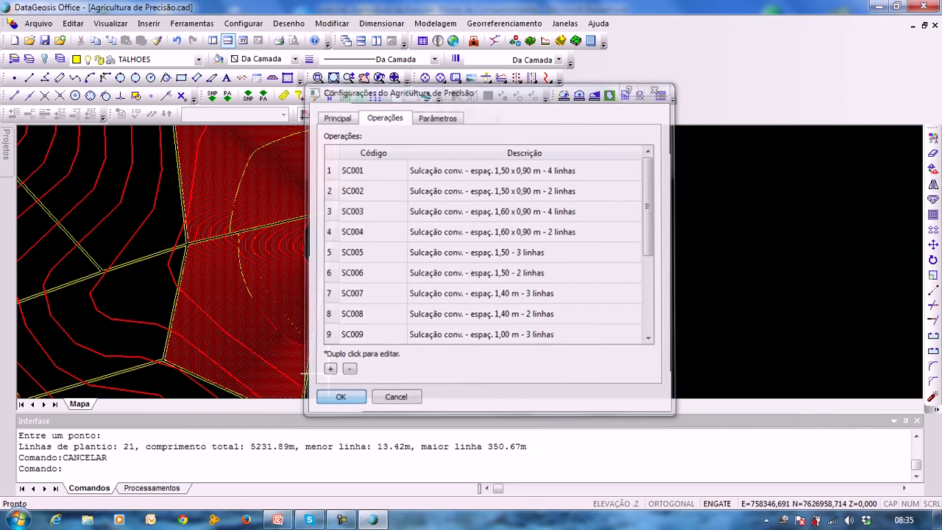
Rename the LINHAS DE PLANTIO layer as SC005 in the layer manager, keeping its colour Vermelho, and apply the change
left_click(59, 59)
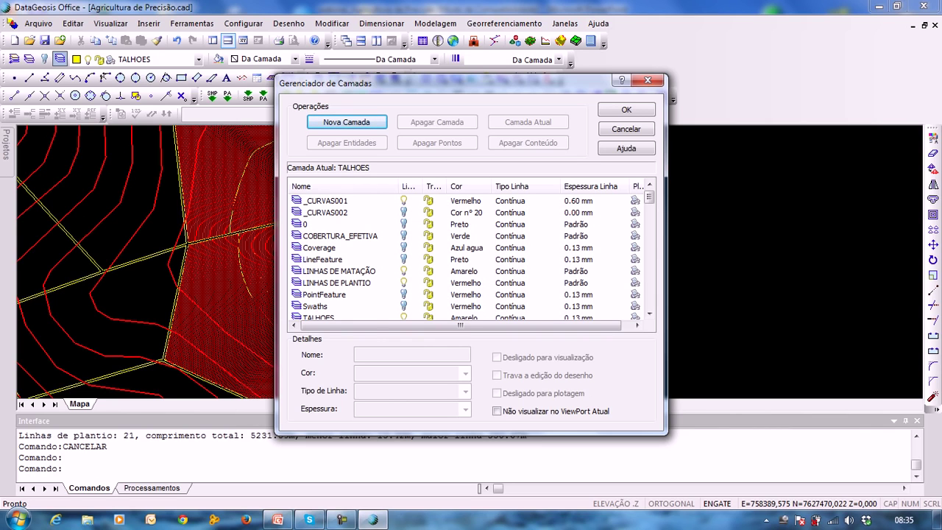
left_click(336, 283)
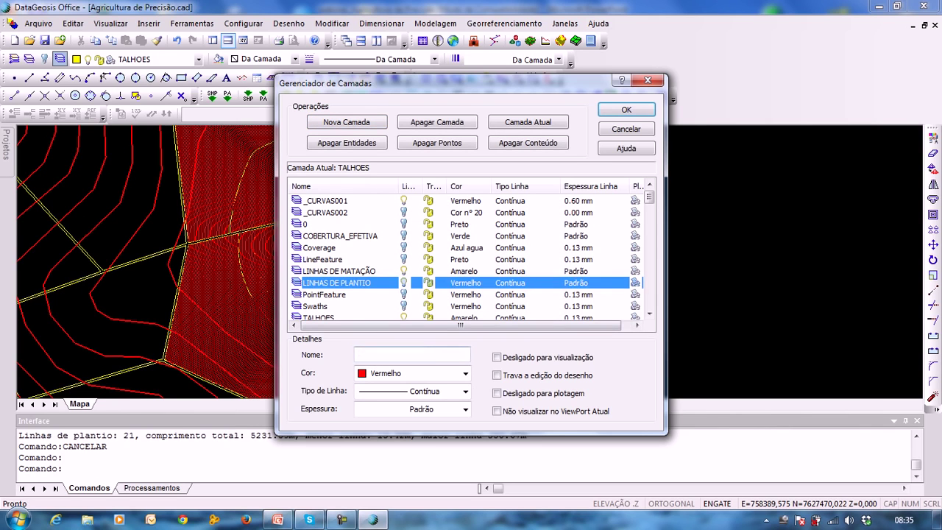
key("Tab")
type("S")
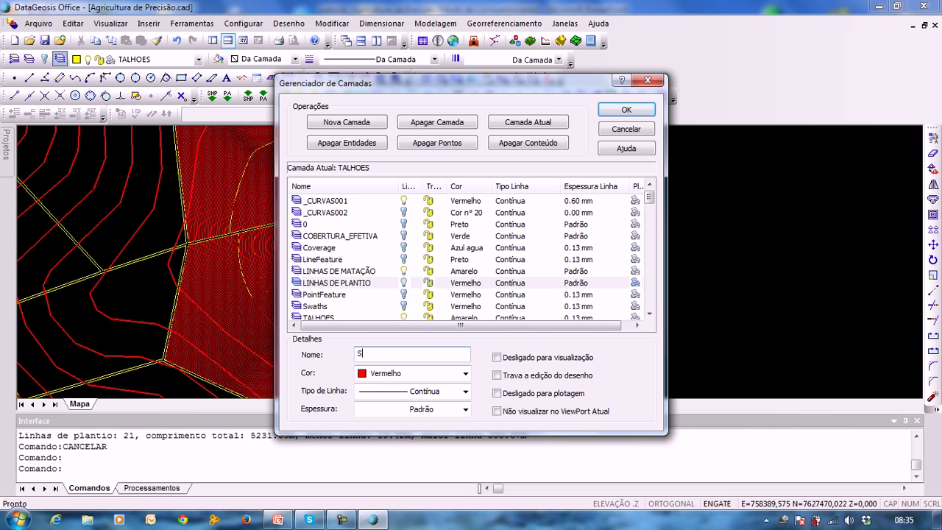
type("C005")
left_click(466, 373)
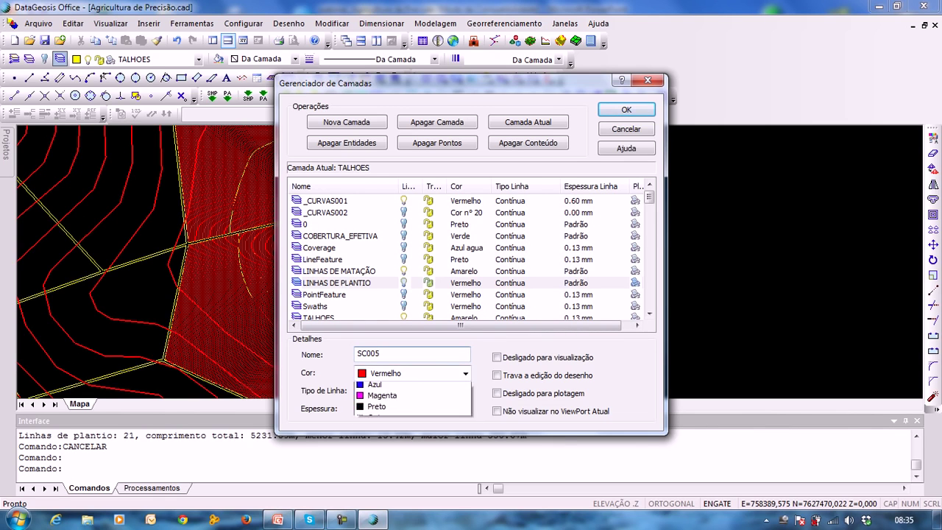
left_click(465, 373)
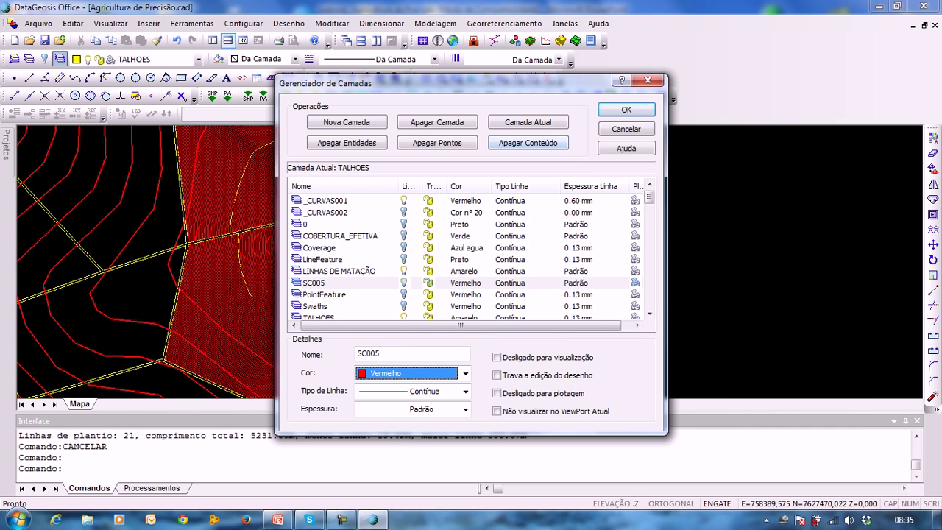
left_click_drag(471, 84, 471, 71)
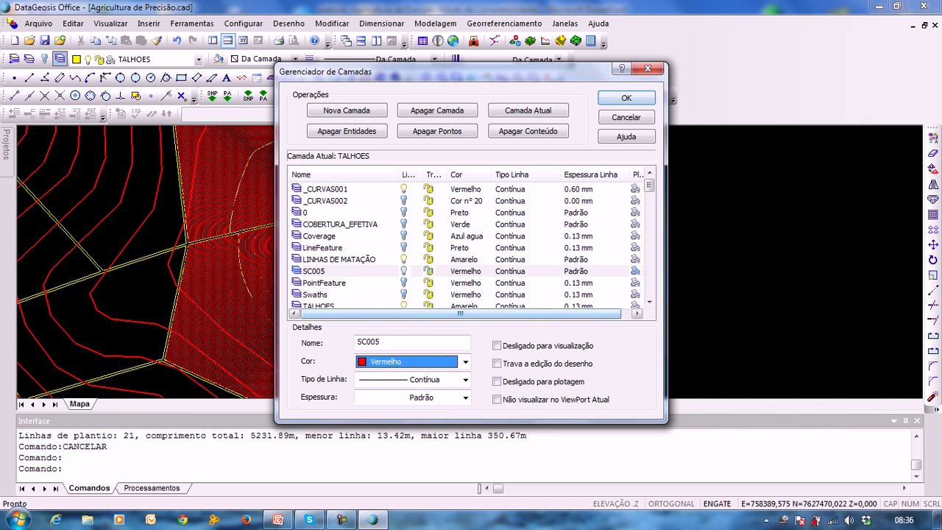
left_click_drag(386, 342, 357, 342)
left_click(465, 361)
left_click(465, 362)
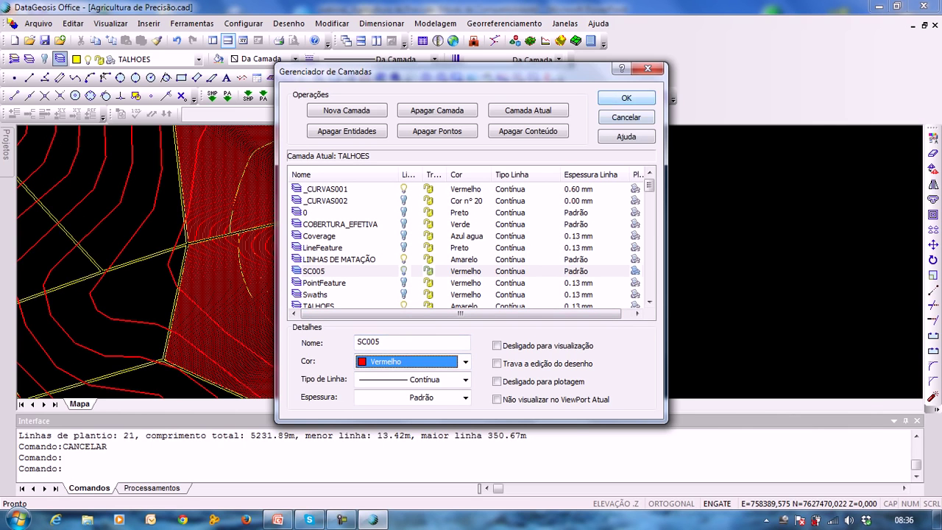
left_click(626, 98)
Generate harvest lines only within the limits of the upper eastern plot, using its boundary above the dividing carreador
middle_click_drag(254, 203, 359, 165)
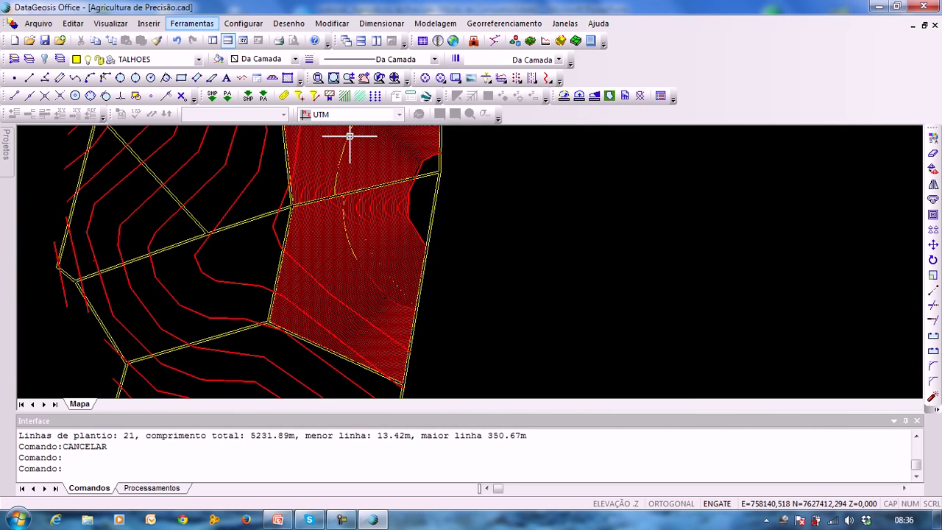
left_click(191, 23)
mouse_move(228, 237)
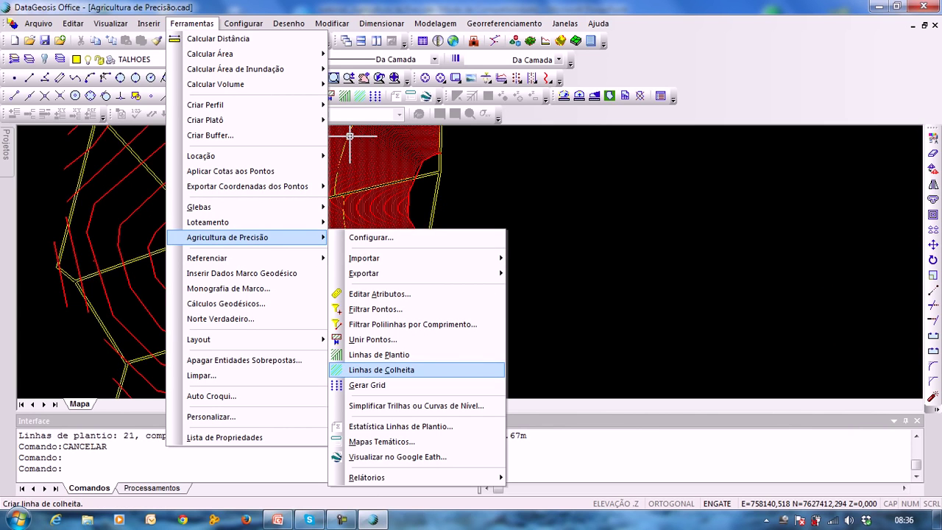
left_click(381, 370)
left_click(496, 292)
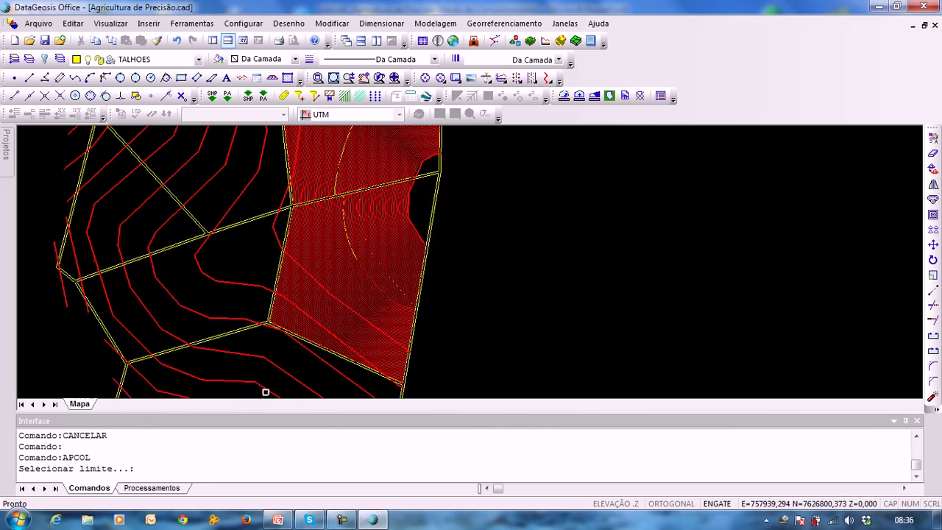
scroll(361, 273, "up", 5)
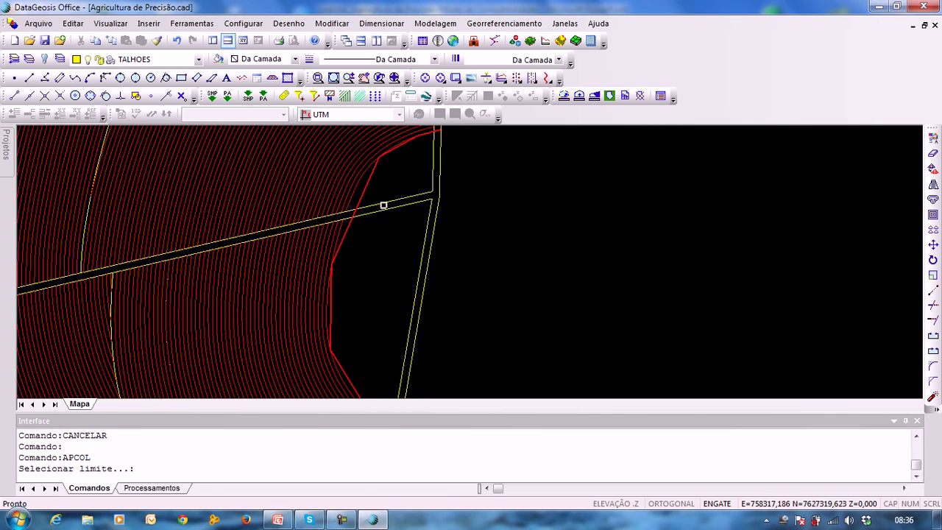
left_click(381, 205)
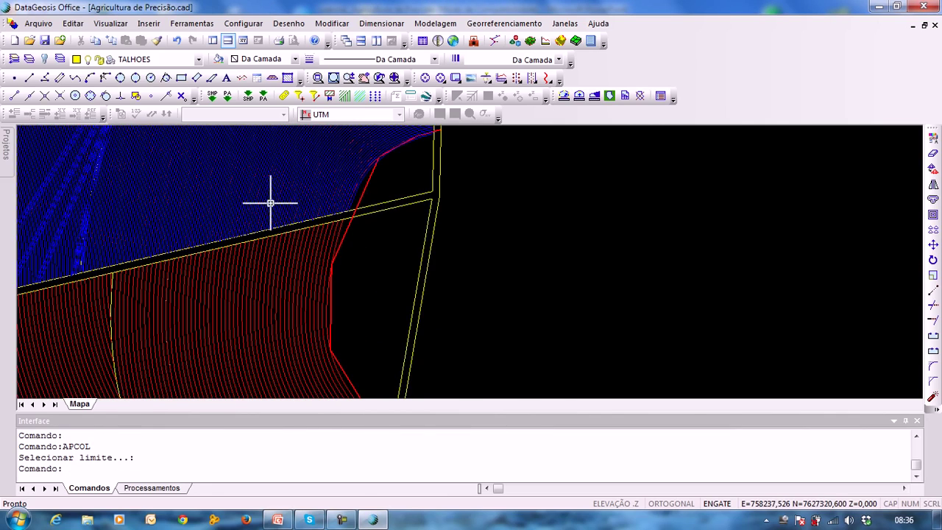
scroll(519, 292, "up", 3)
scroll(410, 267, "up", 2)
scroll(411, 268, "down", 4)
Try to generate harvest lines within the limits of the lower eastern plot by picking its eastern boundary
middle_click_drag(492, 314, 335, 214)
key("Return")
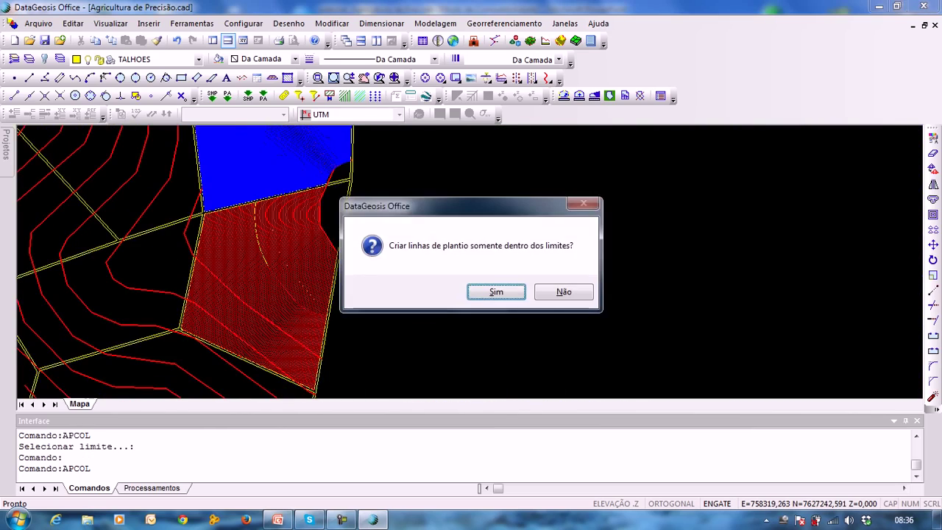
left_click(496, 292)
scroll(341, 208, "up", 2)
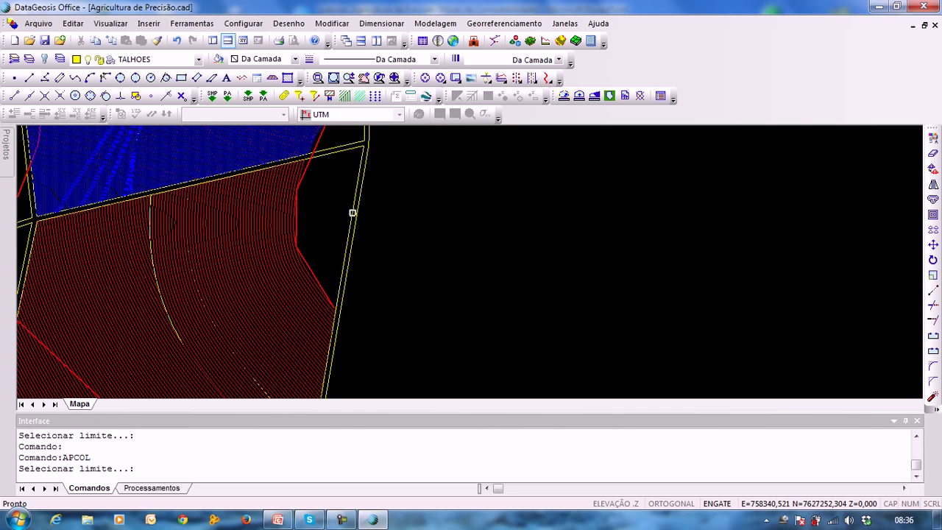
left_click(352, 213)
Run the harvest lines command again, restricted to the limits, and pick the inner eastern boundary of the lower plot
middle_click_drag(322, 235, 426, 202)
key("Return")
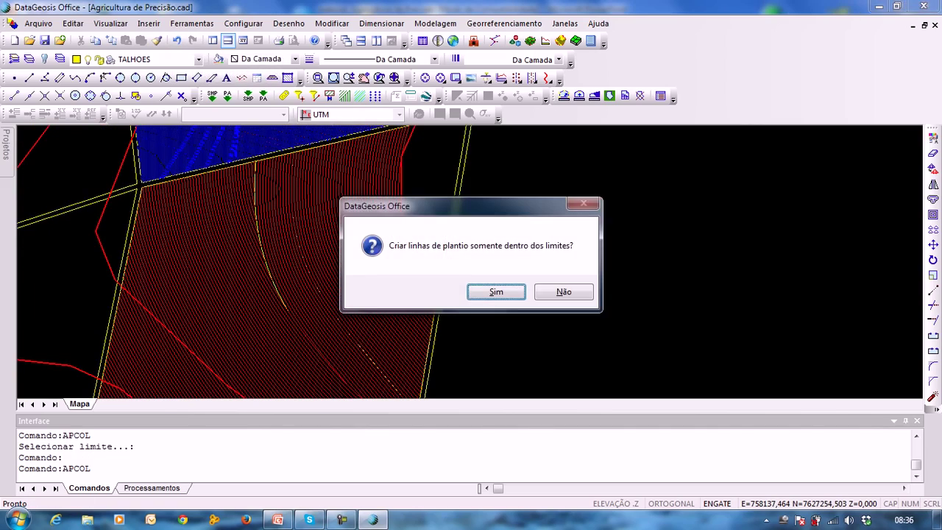
key("Return")
middle_click_drag(334, 344, 280, 340)
scroll(204, 409, "up", 1)
middle_click_drag(337, 165, 170, 375)
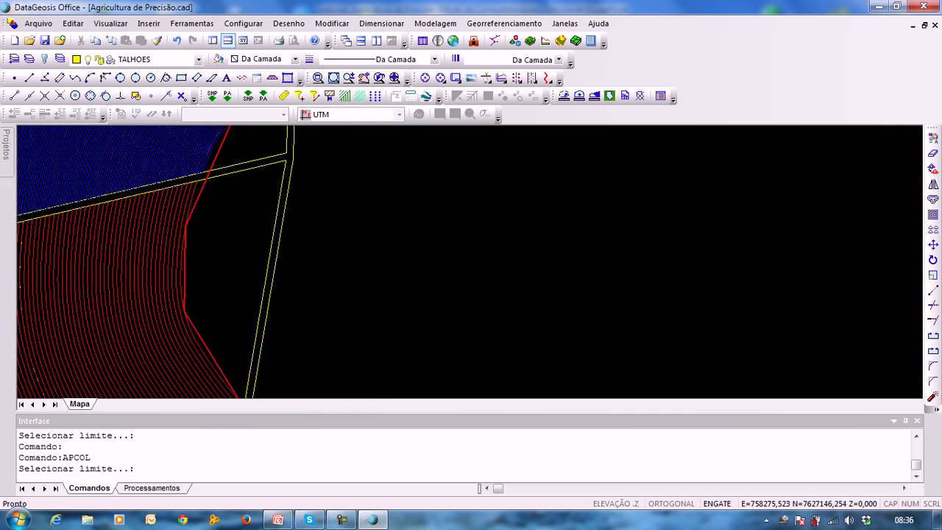
left_click(268, 255)
Examine the harvest lines of the upper eastern plot around its northwest corner and along its northern boundary
middle_click_drag(202, 261, 375, 130)
mouse_move(317, 138)
middle_mouse_down()
mouse_move(427, 393)
mouse_move(258, 390)
middle_mouse_up()
middle_click_drag(229, 166, 411, 334)
middle_click_drag(365, 242, 422, 282)
scroll(268, 223, "up", 3)
middle_click_drag(247, 180, 400, 189)
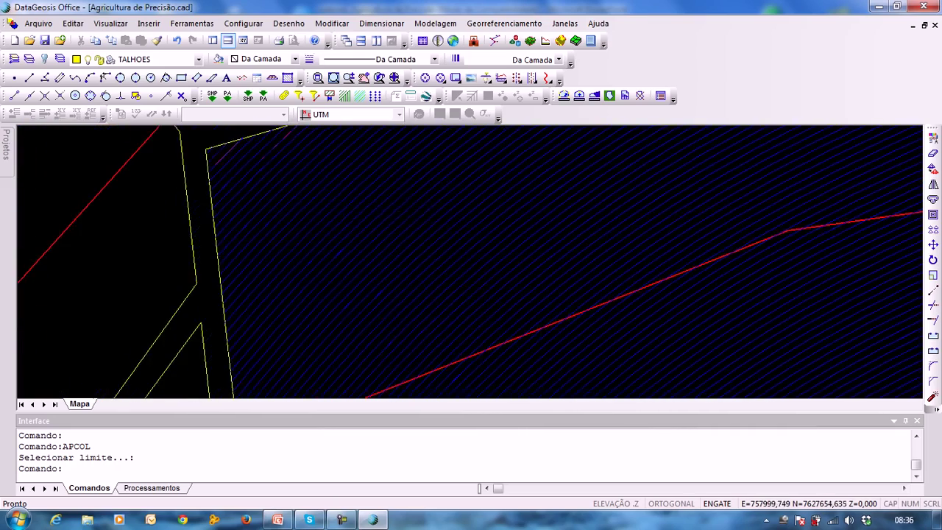
scroll(234, 155, "up", 2)
middle_click_drag(246, 160, 148, 134)
middle_click_drag(583, 229, 330, 341)
middle_click_drag(497, 231, 22, 233)
middle_click_drag(331, 213, 368, 361)
scroll(358, 254, "down", 2)
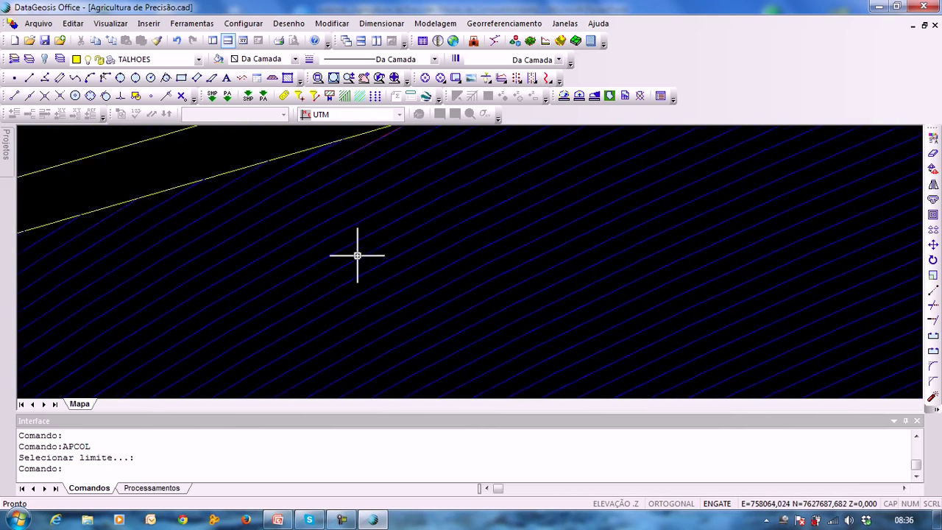
middle_click_drag(325, 295, 616, 130)
middle_click_drag(387, 251, 388, 193)
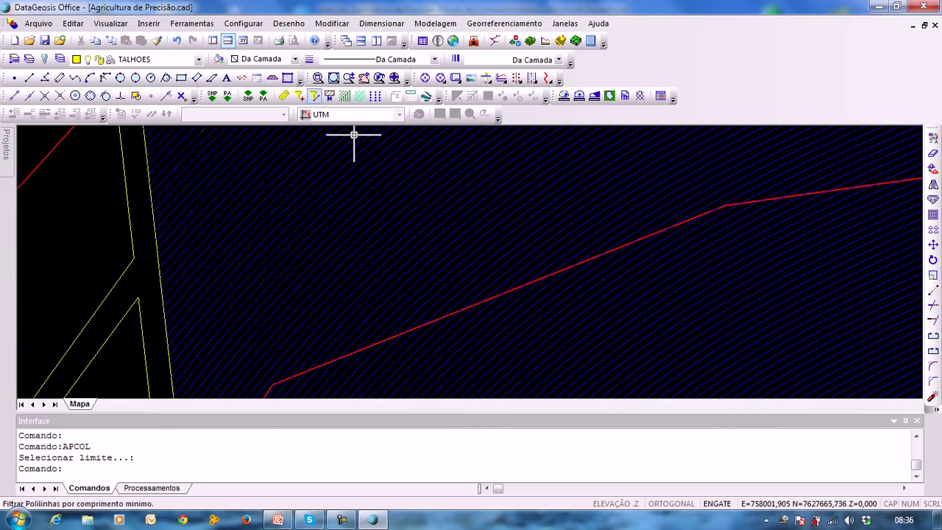
middle_click_drag(342, 266, 295, 281)
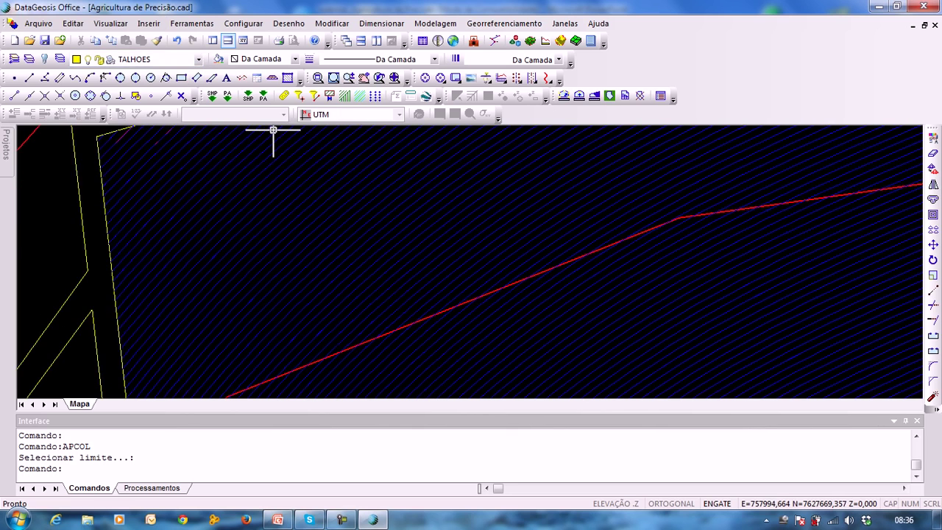
Start a precision agriculture export to KML/KMZ with only the SC005 layer selected
middle_click_drag(325, 178, 221, 165)
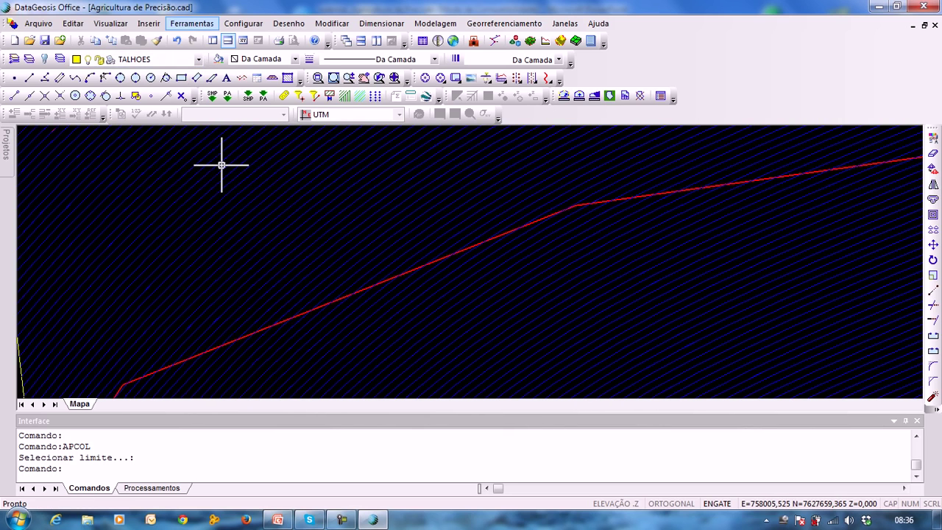
left_click(193, 24)
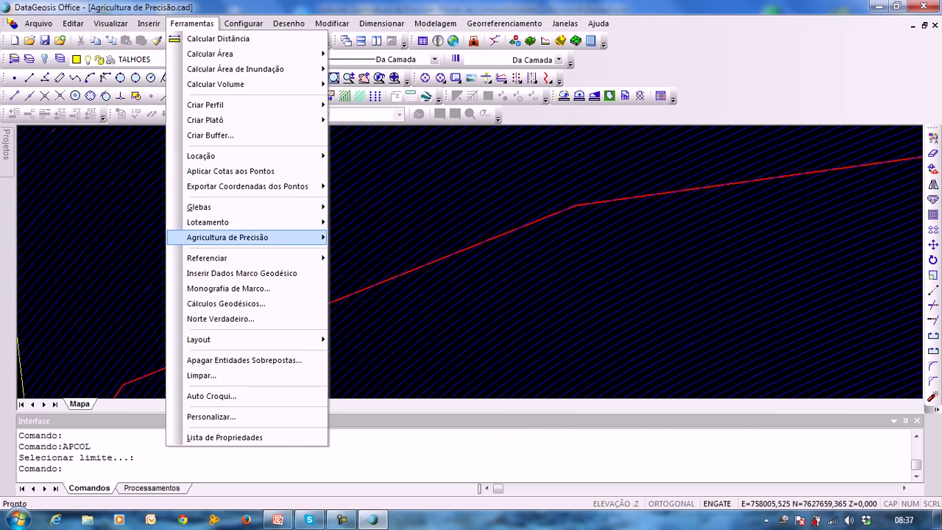
mouse_move(227, 237)
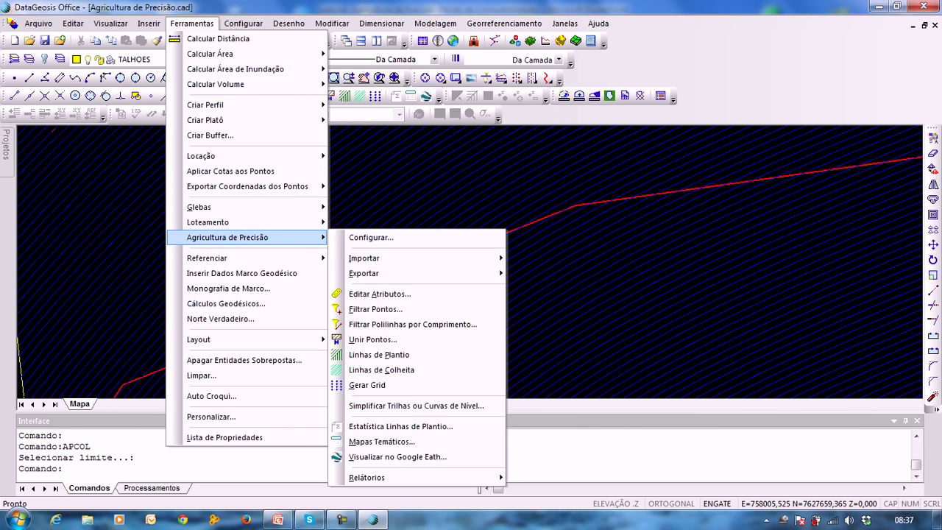
mouse_move(383, 273)
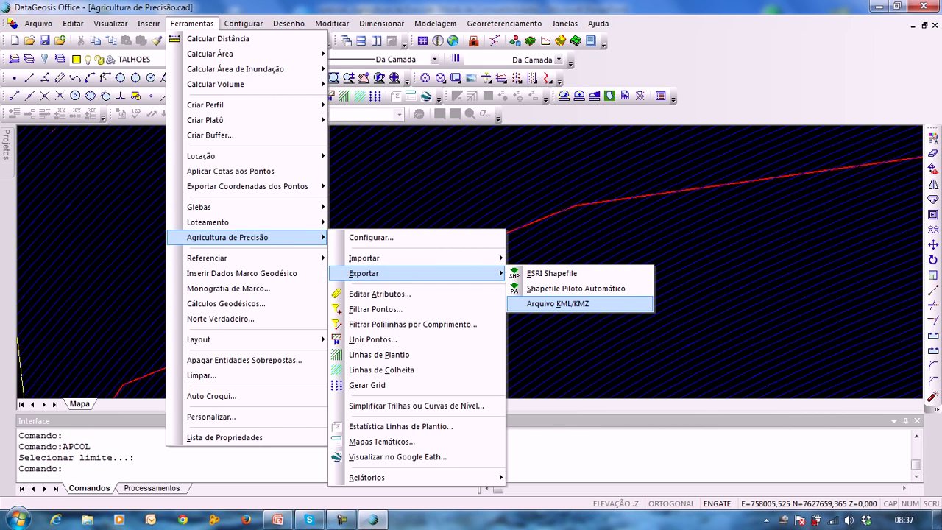
left_click(557, 304)
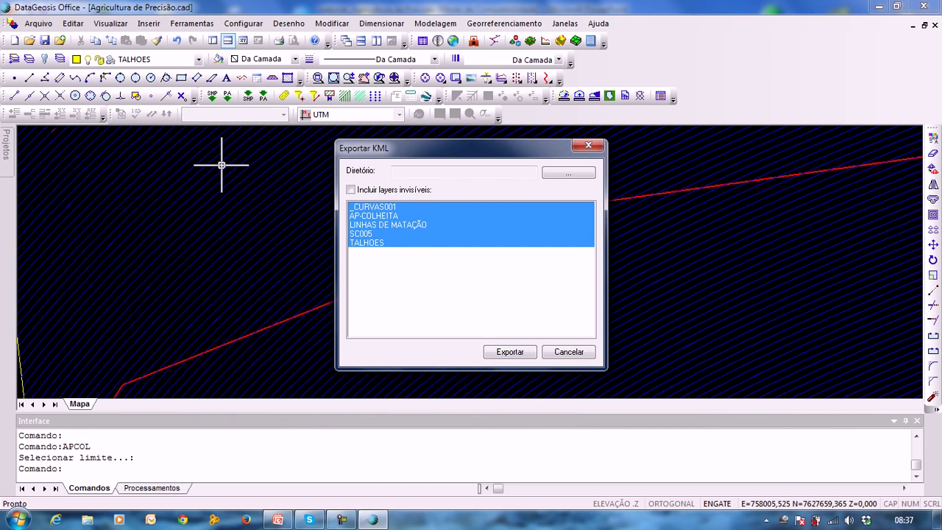
left_click(417, 233)
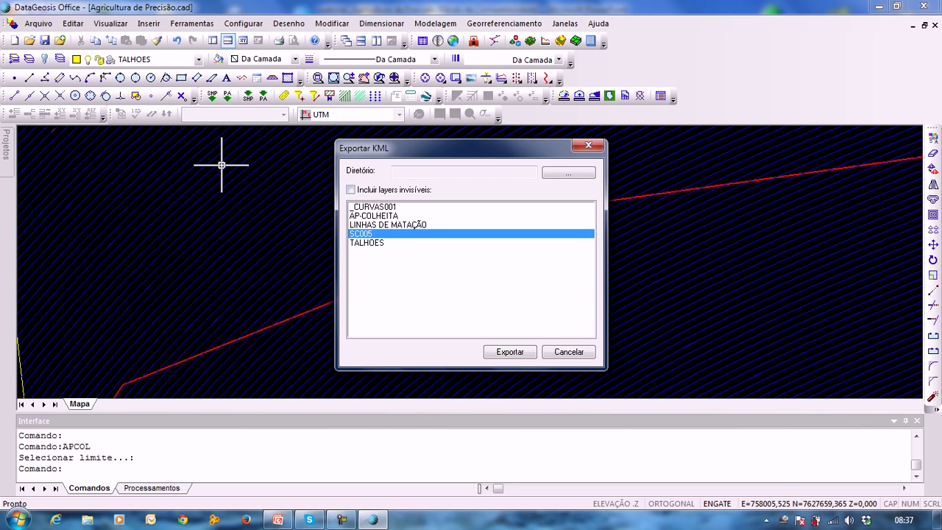
Choose the desktop for the KML output and create a folder there named "Arquivo Agricultura de Precisão"
left_click(568, 172)
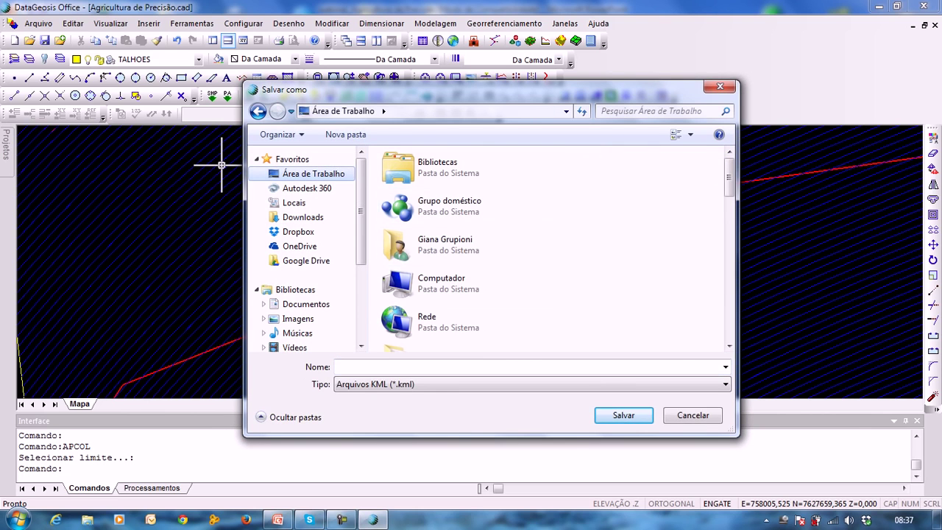
right_click(580, 289)
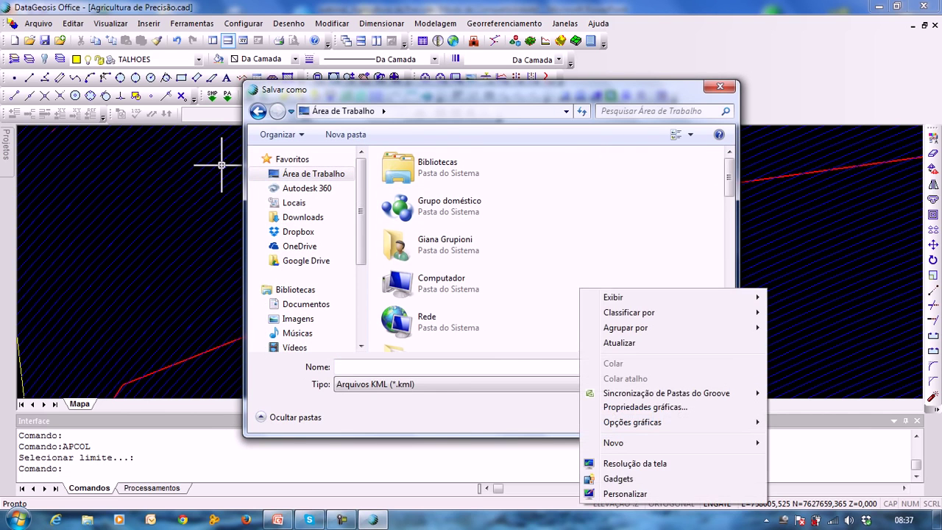
mouse_move(613, 442)
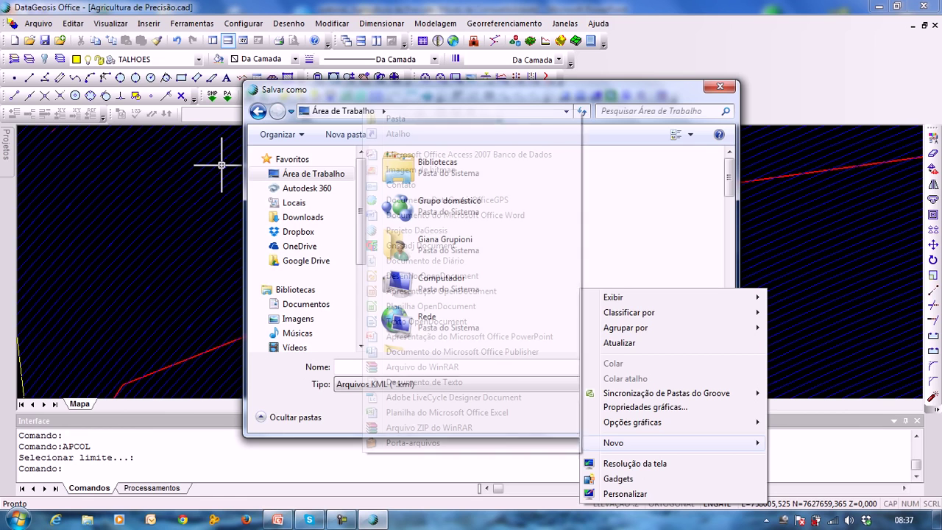
left_click(396, 119)
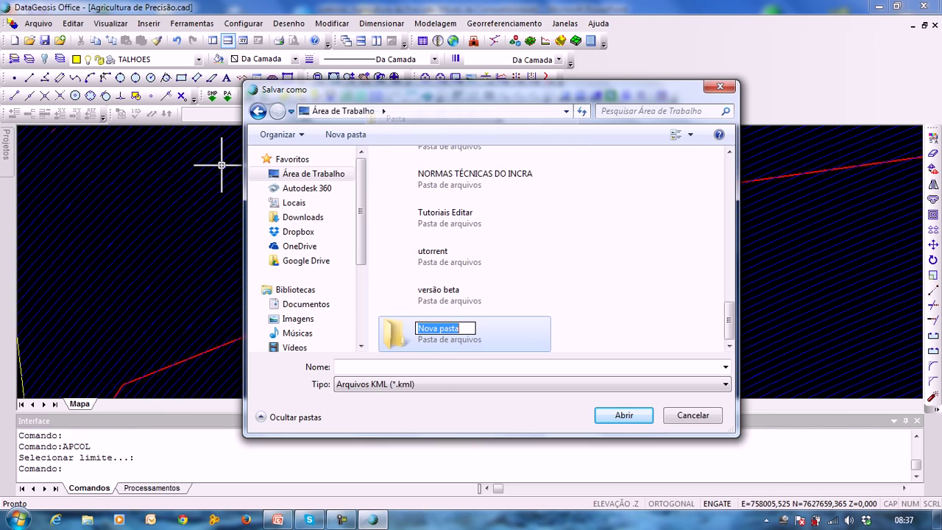
type("Arqui")
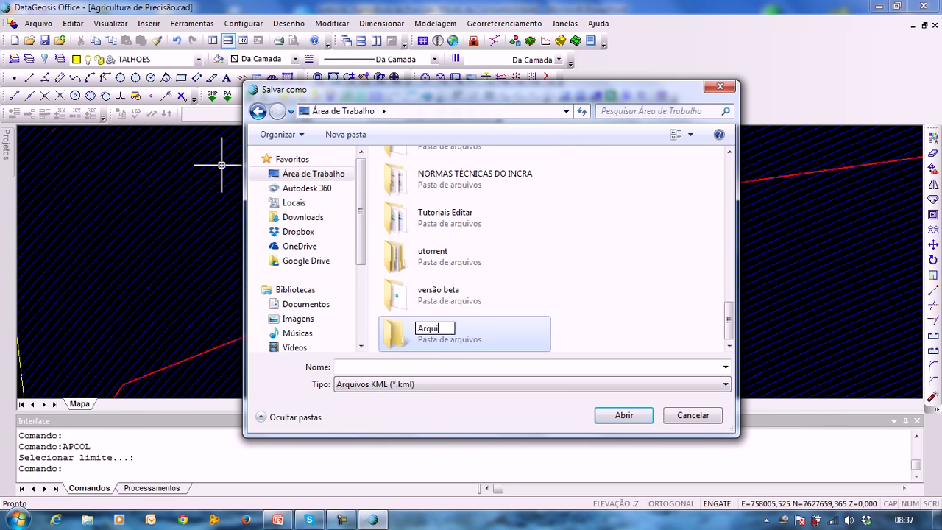
type("vo Agricultura de Precisão")
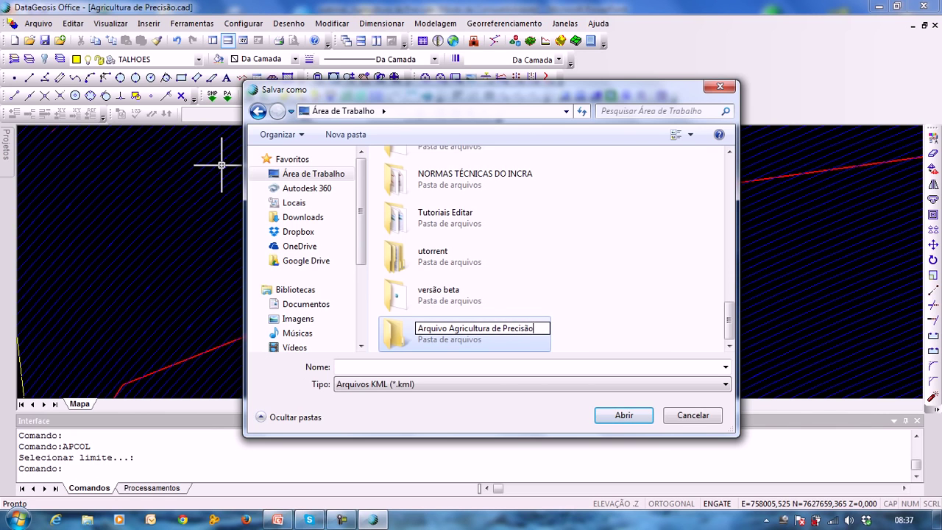
key("Return")
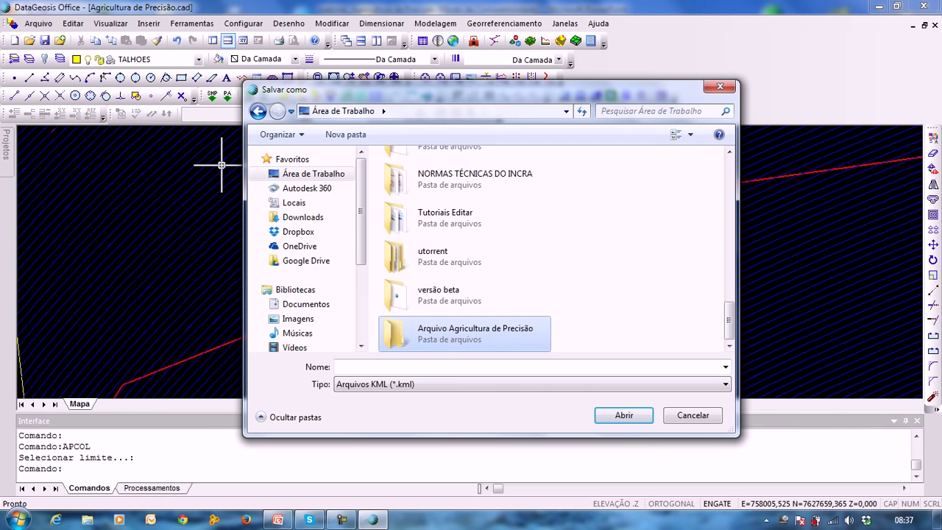
key("Tab")
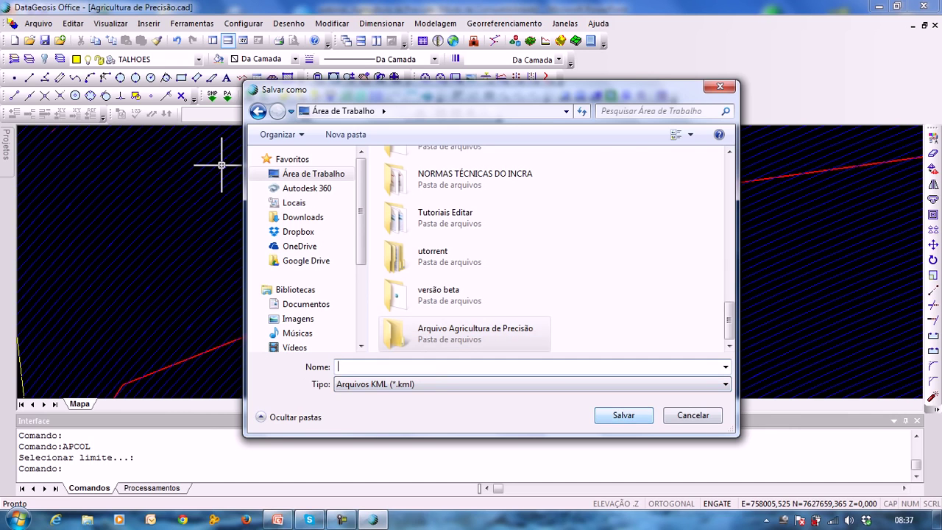
Name the KML file SC005 inside the "Arquivo Agricultura de Precisão" folder and run the export
double_click(474, 335)
left_click(471, 366)
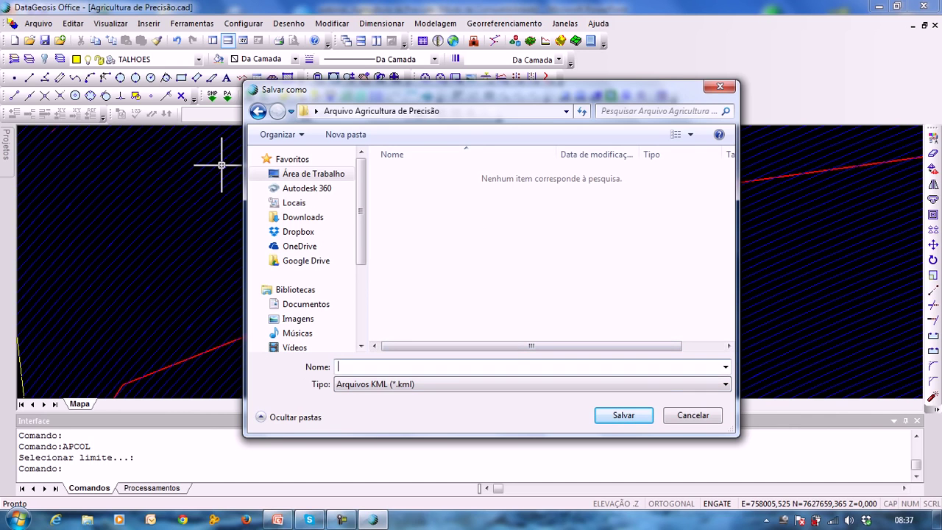
type("SC005")
key("Return")
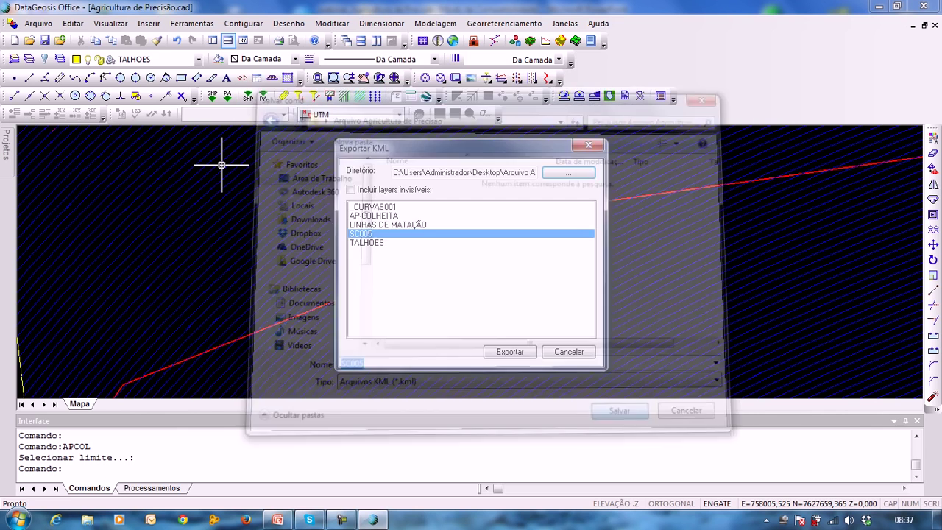
key("Return")
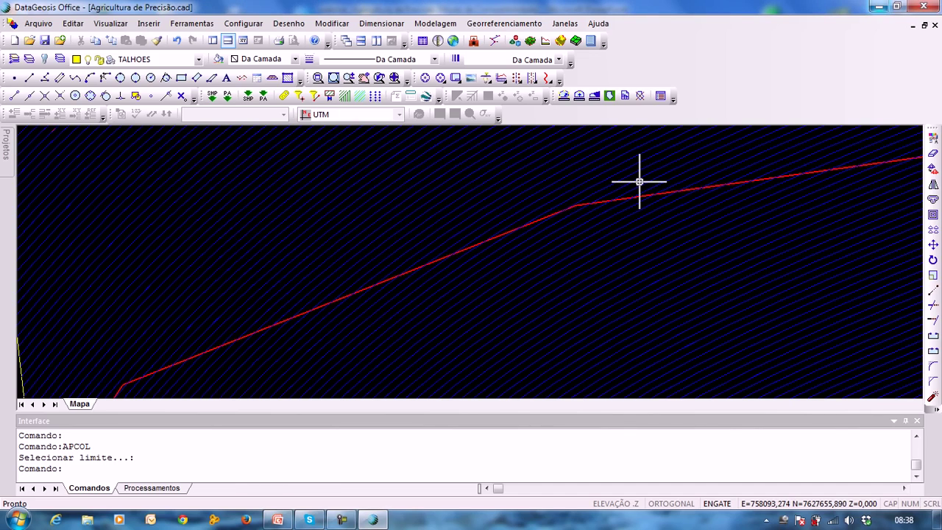
Open the exported SC005-ap file from the desktop folder in Google Earth and examine the planting lines over the imagery
left_click(879, 7)
left_click(879, 6)
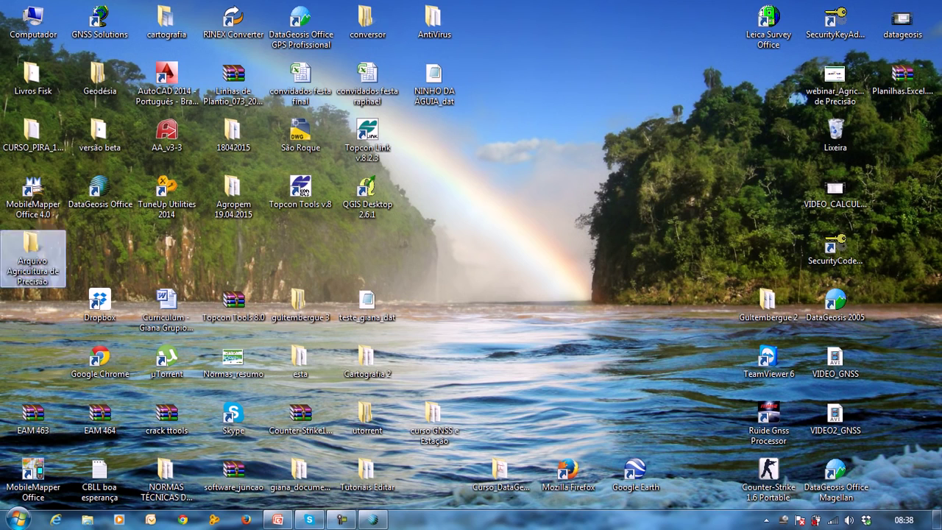
double_click(30, 250)
left_click_drag(124, 8, 215, 85)
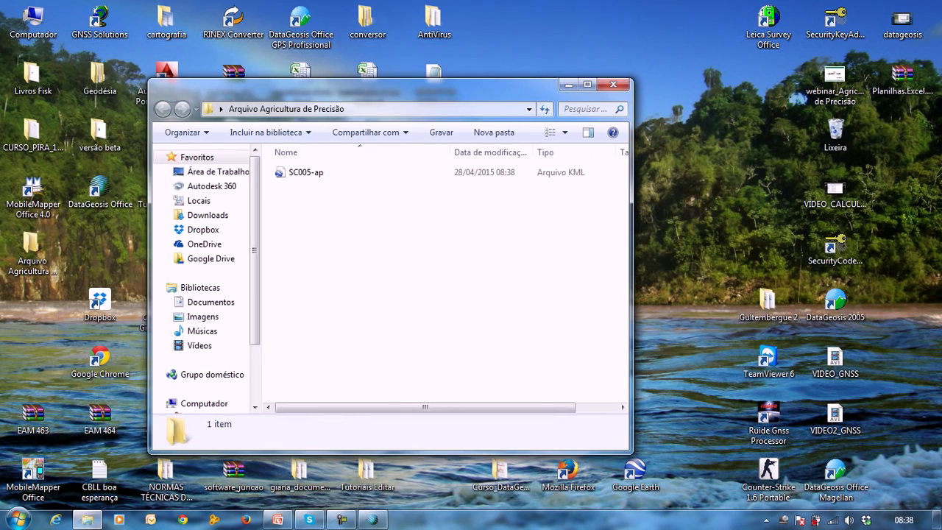
left_click(577, 84)
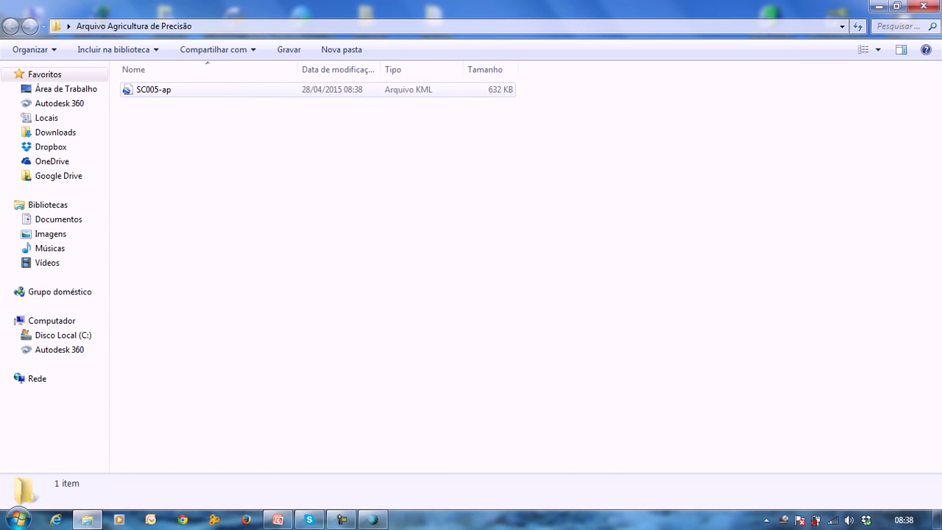
left_click(154, 89)
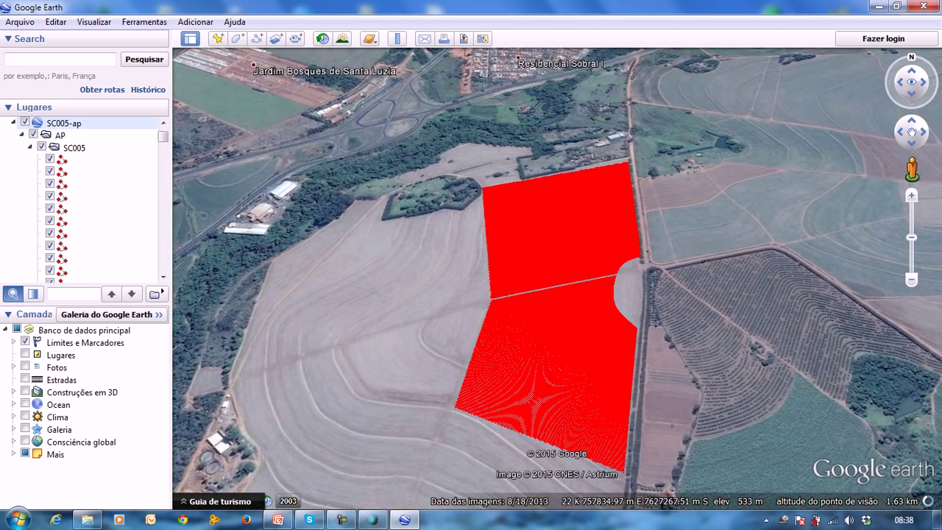
mouse_move(417, 284)
middle_mouse_down()
mouse_move(418, 202)
mouse_move(412, 306)
mouse_move(463, 307)
mouse_move(409, 307)
middle_mouse_up()
left_click_drag(412, 383, 358, 358)
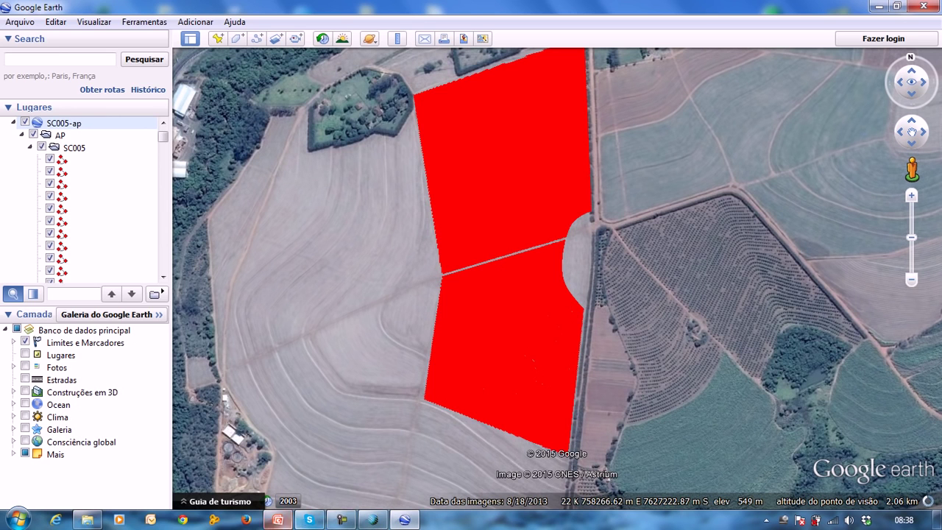
Switch to the webinar_Agricultura de Precisão presentation in PowerPoint and start its slide show from the first slide
left_click(277, 521)
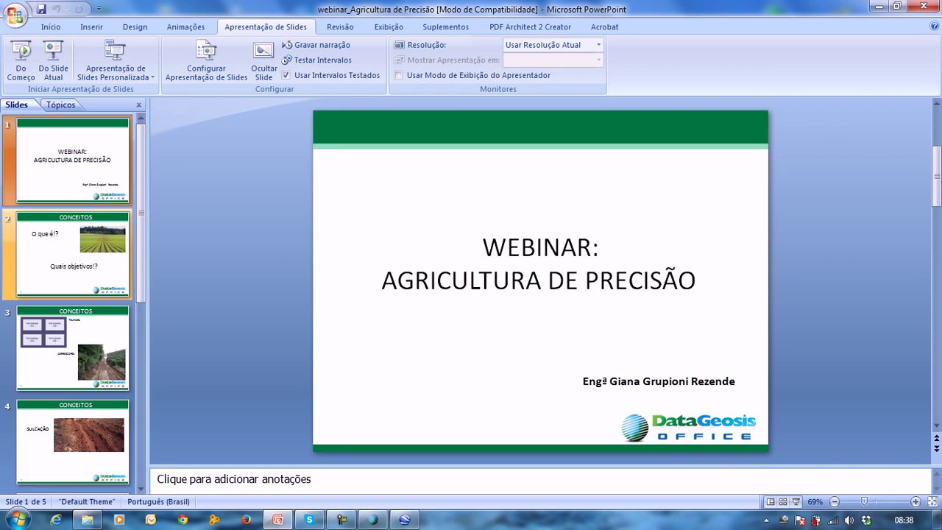
left_click(20, 60)
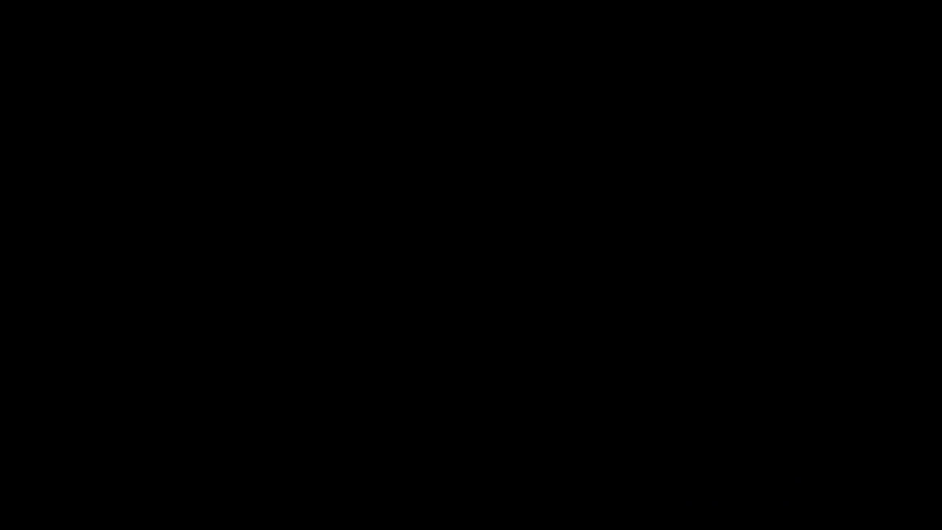